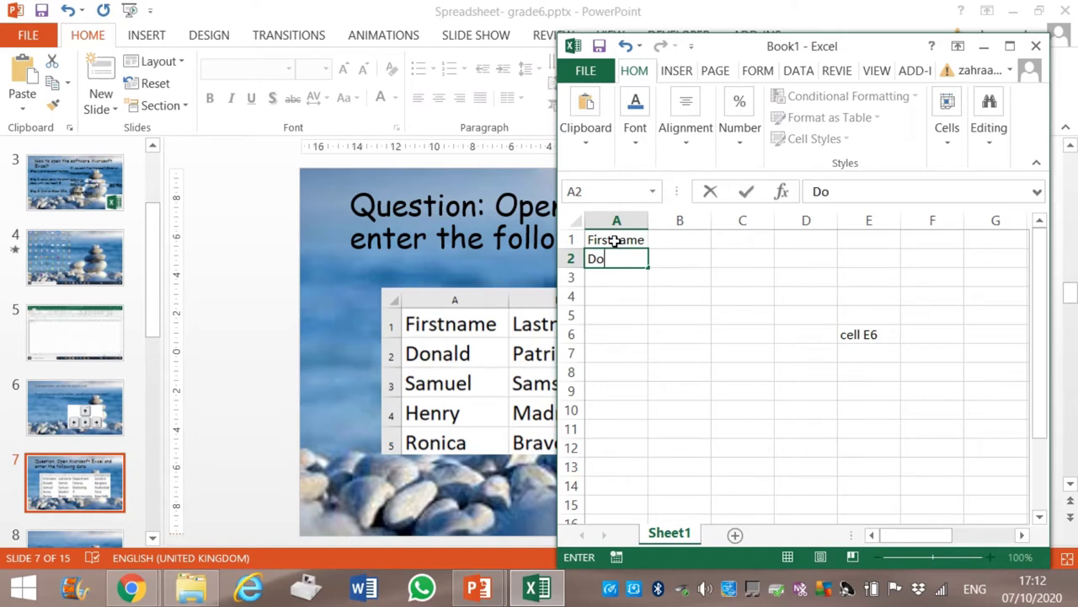
List Samuel, Henry and Ronica below Donald in column A.
{"action": "key", "text": "Return"}
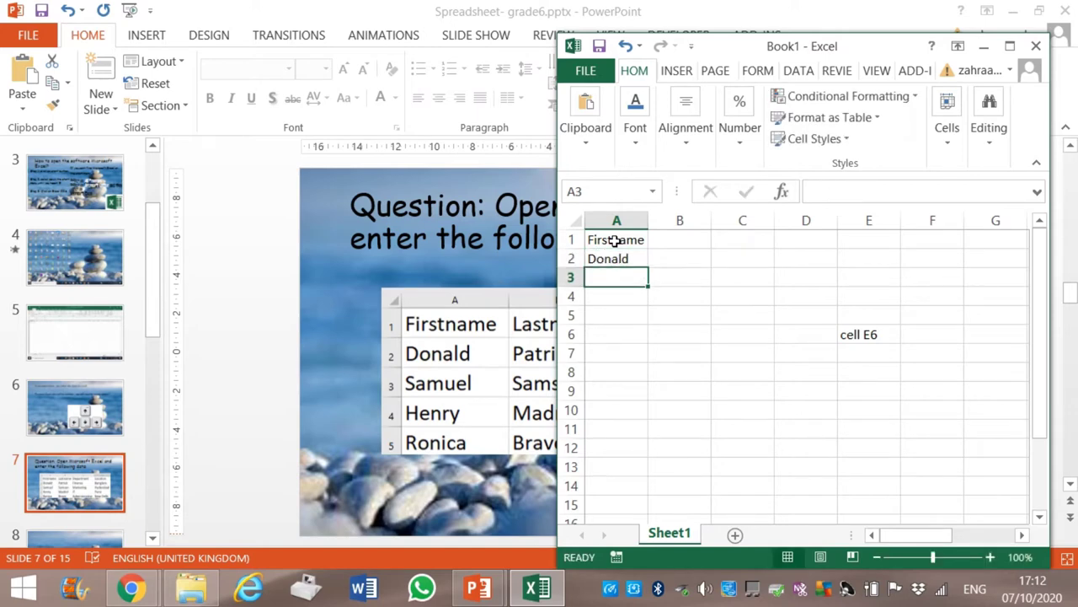
{"action": "type", "text": "Sa"}
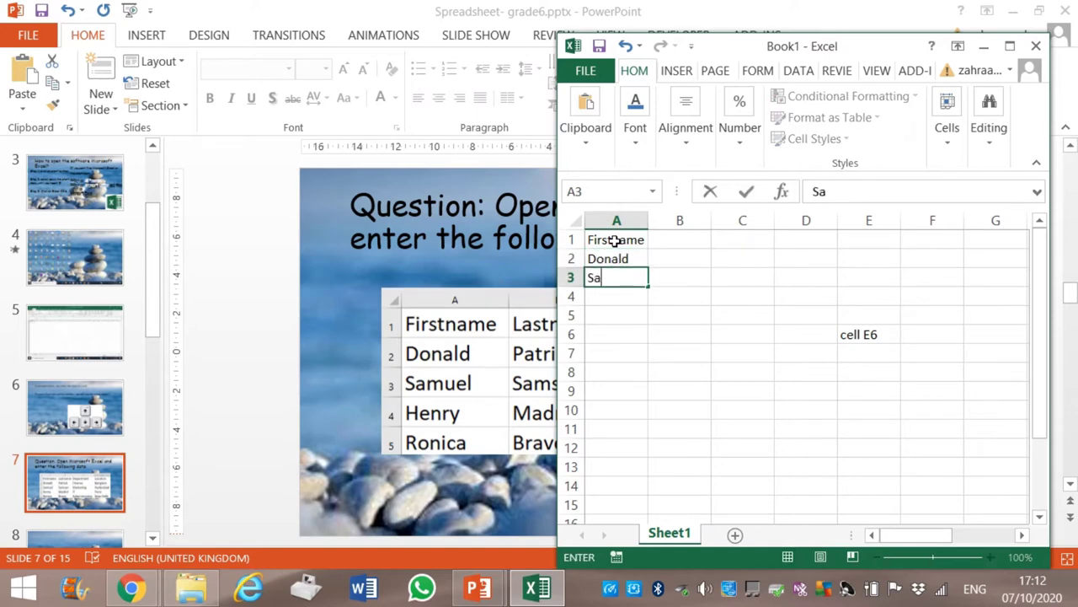
{"action": "type", "text": "muel"}
{"action": "key", "text": "Return"}
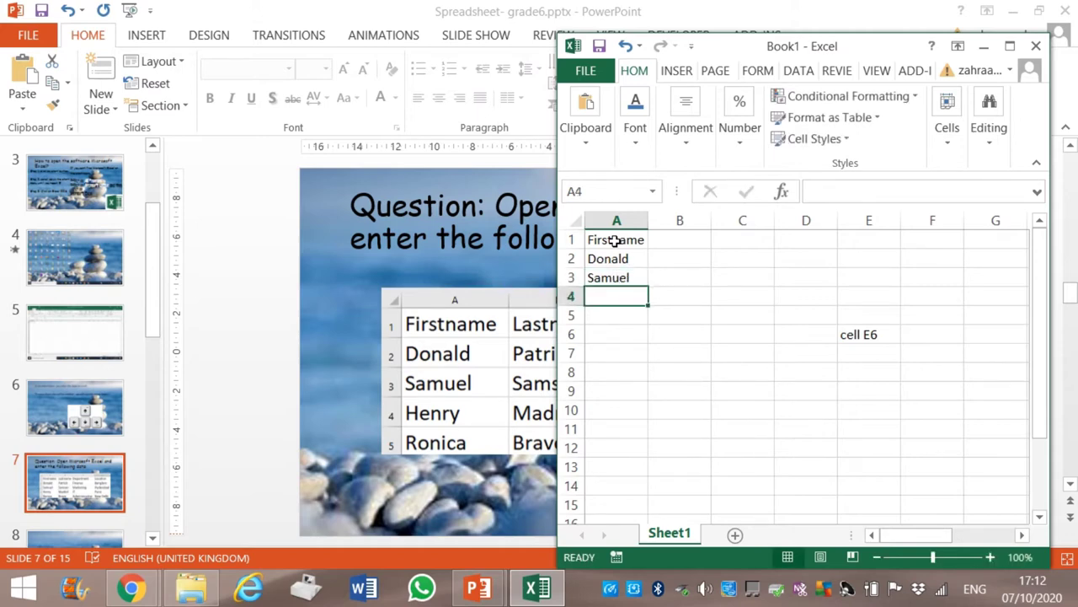
{"action": "type", "text": "Henry"}
{"action": "key", "text": "Return"}
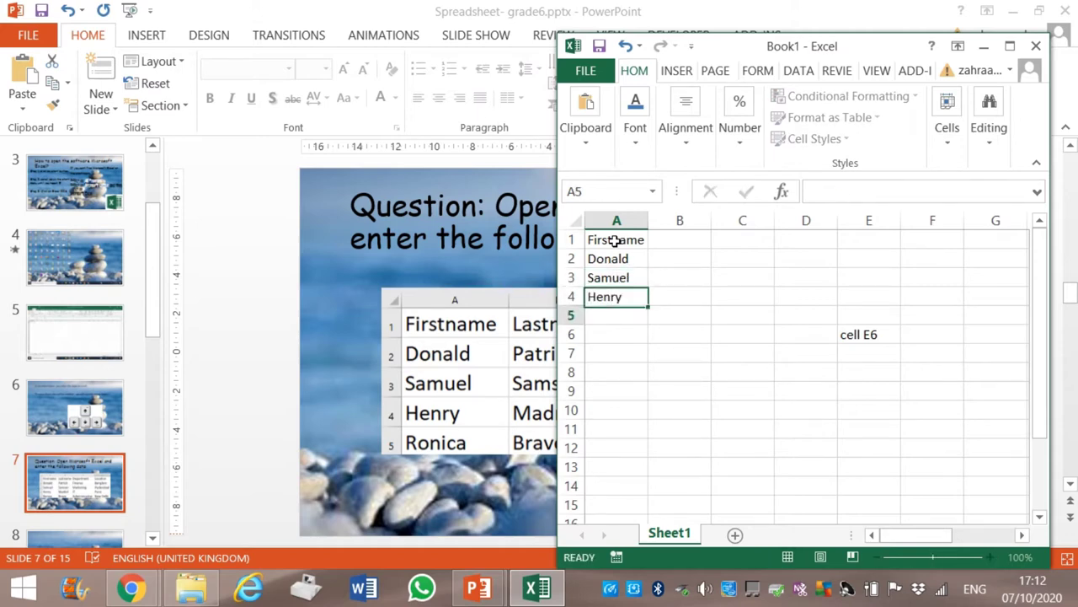
{"action": "type", "text": "Ron"}
{"action": "type", "text": "i"}
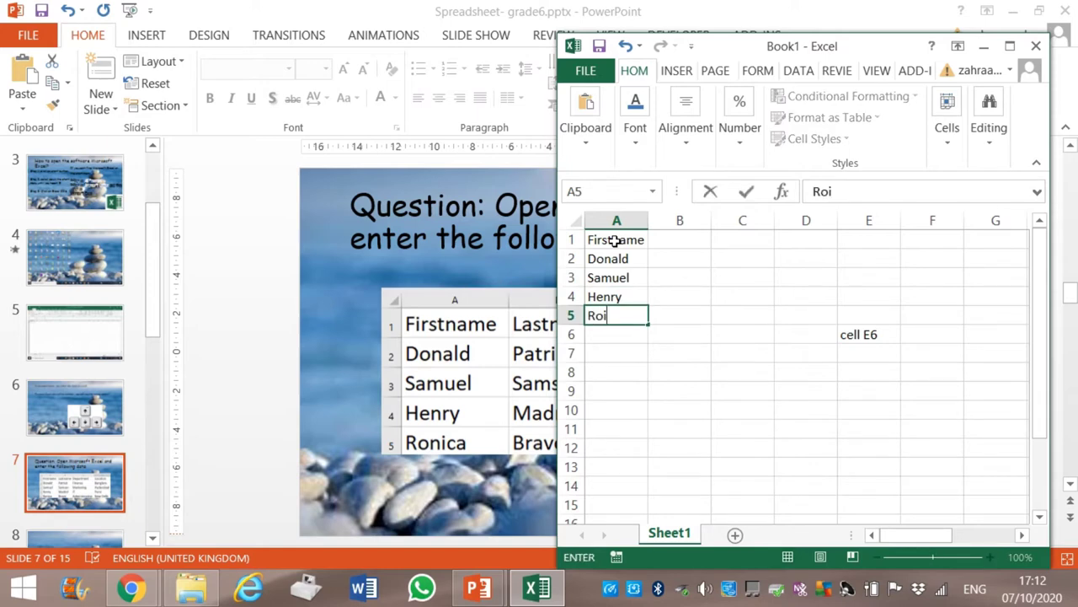
{"action": "key", "text": "BackSpace"}
{"action": "type", "text": "nica"}
Add the Lastname heading in cell B1.
{"action": "key", "text": "Tab"}
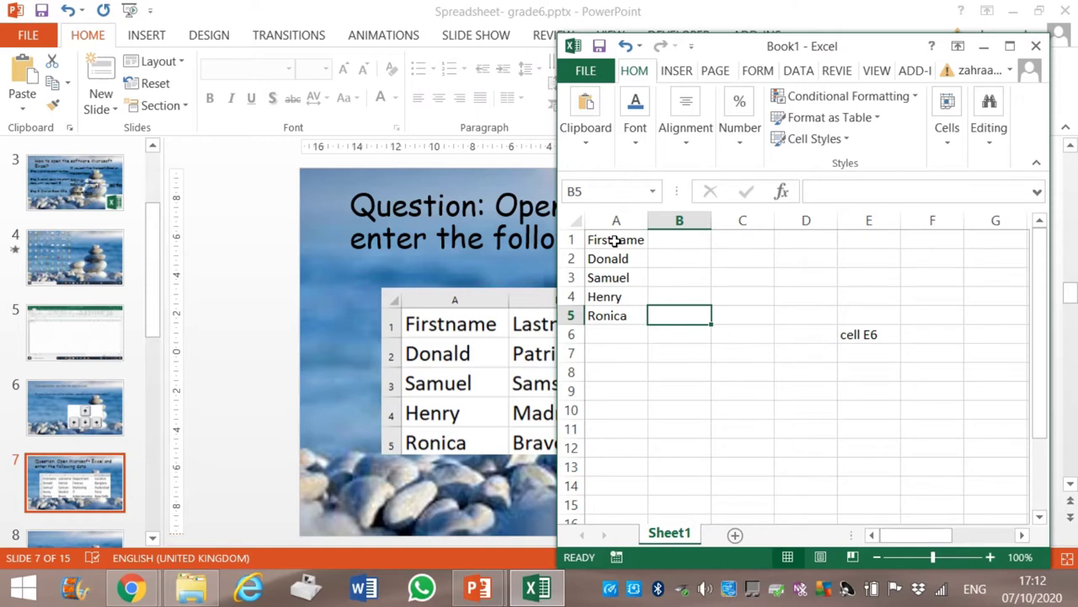
{"action": "key", "text": "Up"}
{"action": "key", "text": "Up"}
{"action": "key", "text": "Up"}
{"action": "key", "text": "Up"}
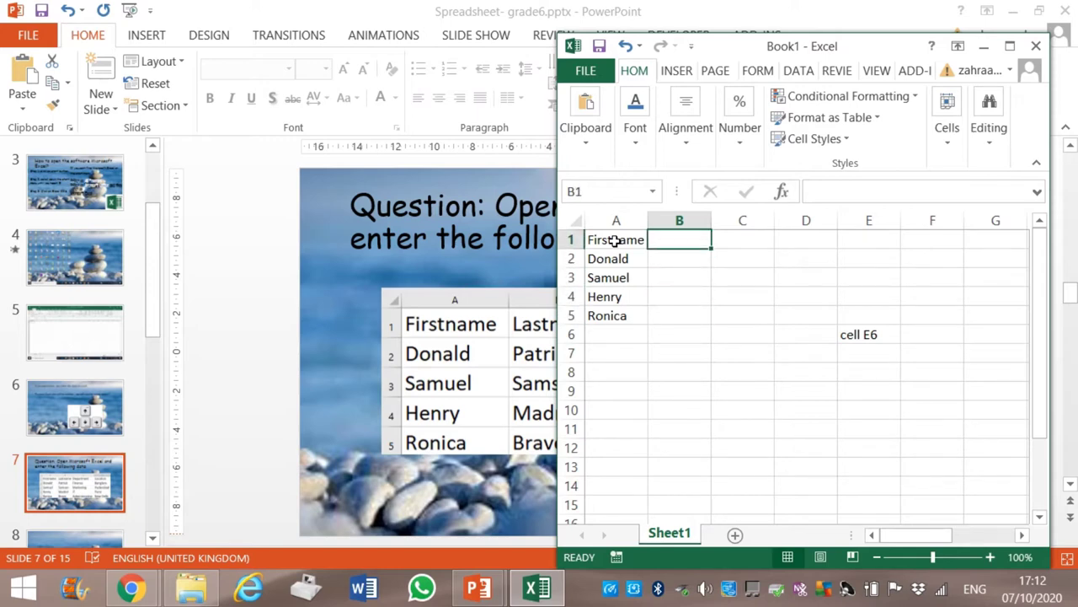
{"action": "type", "text": "Last"}
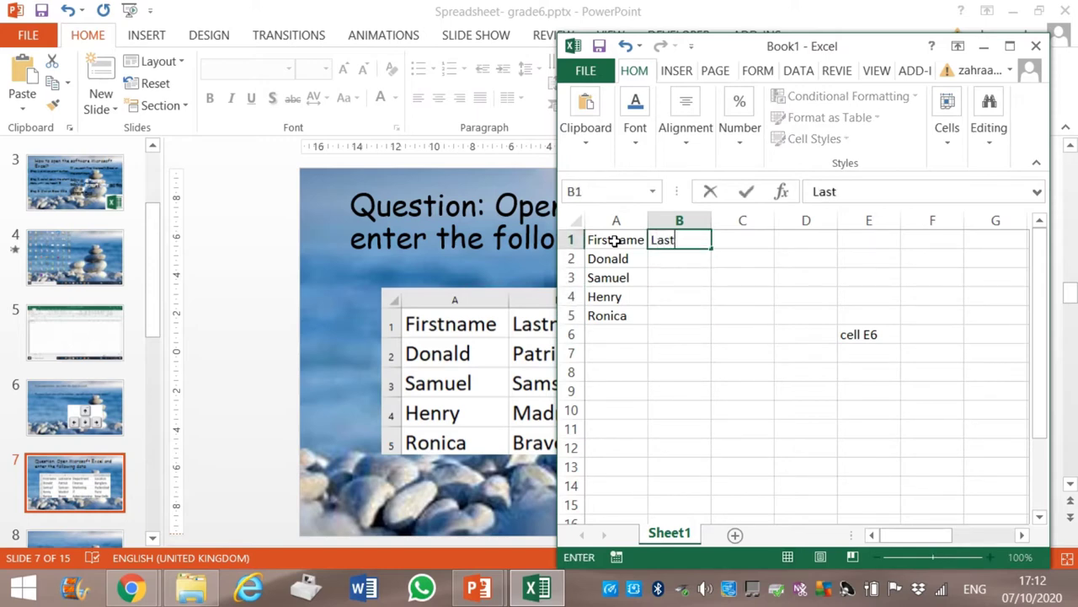
{"action": "type", "text": "name"}
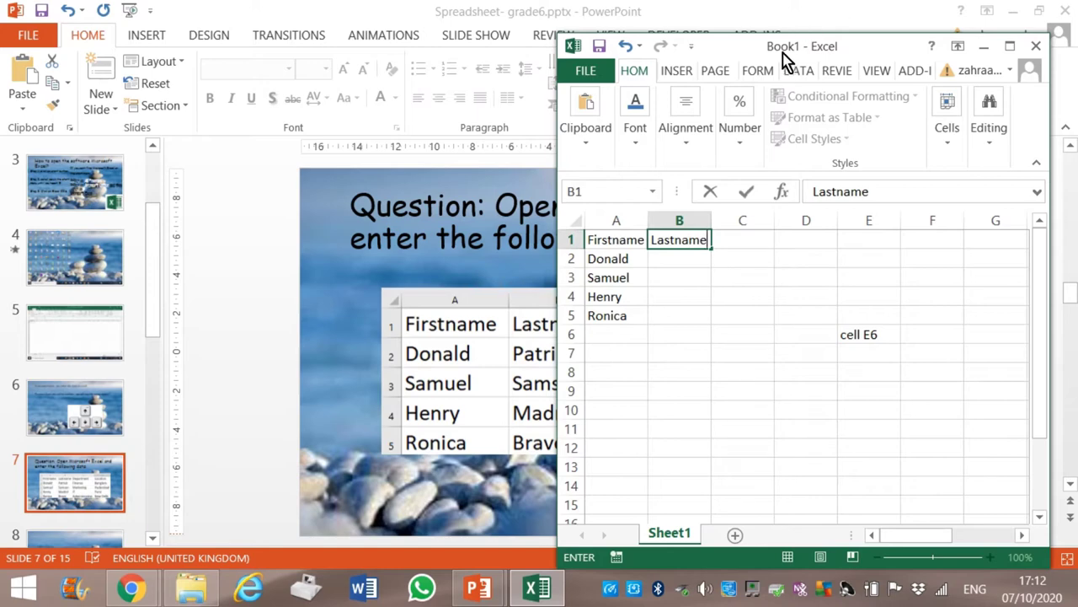
{"action": "left_click_drag", "start_coordinate": [801, 53], "coordinate": [860, 44]}
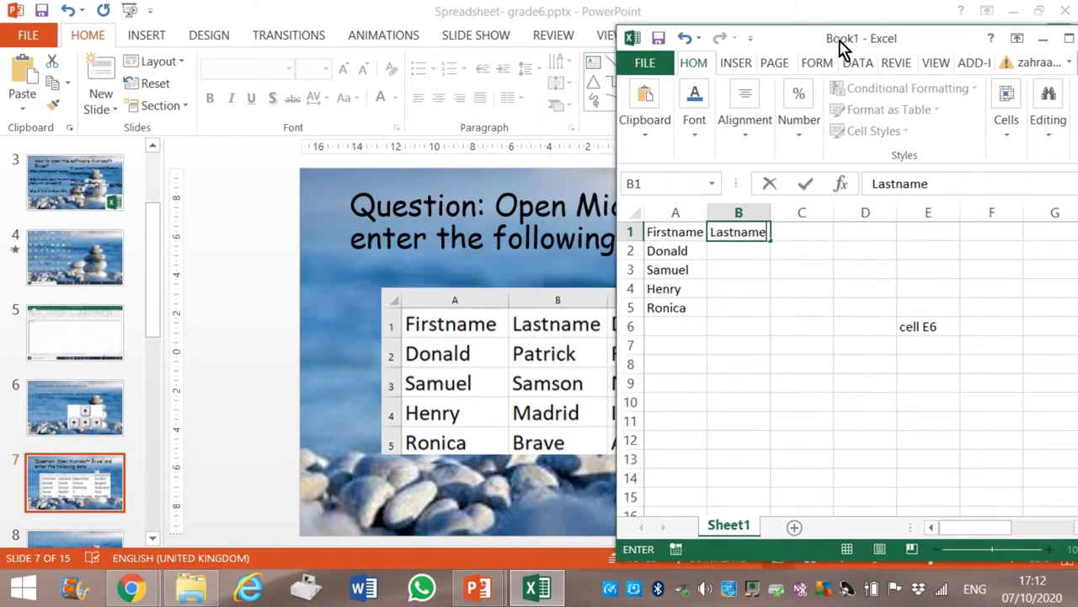
{"action": "left_click", "coordinate": [747, 251]}
{"action": "type", "text": "p"}
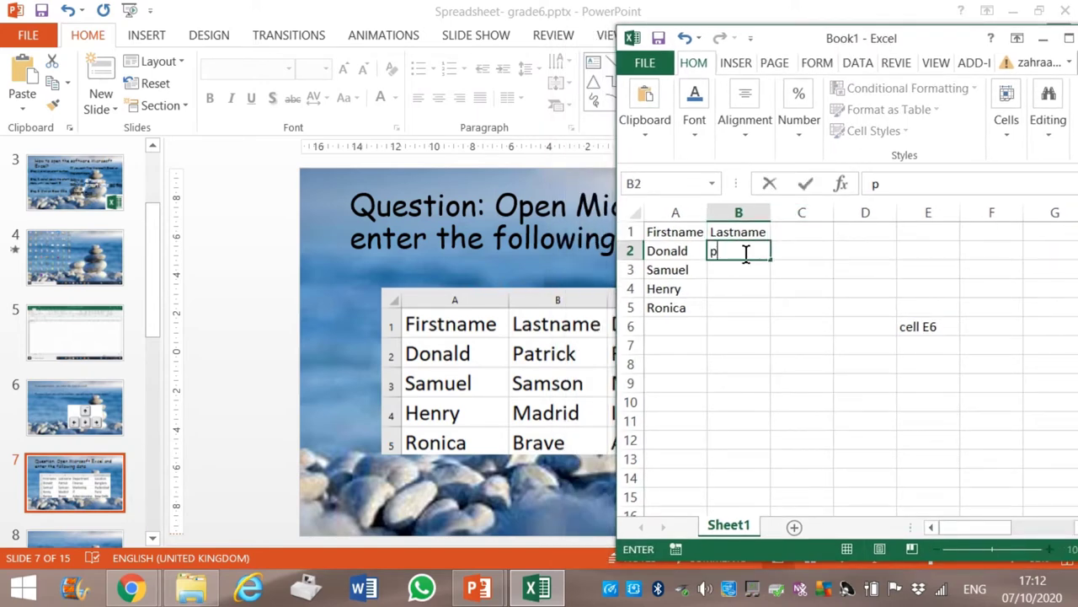
{"action": "key", "text": "BackSpace"}
{"action": "type", "text": "Pati"}
{"action": "key", "text": "BackSpace"}
{"action": "type", "text": "rick"}
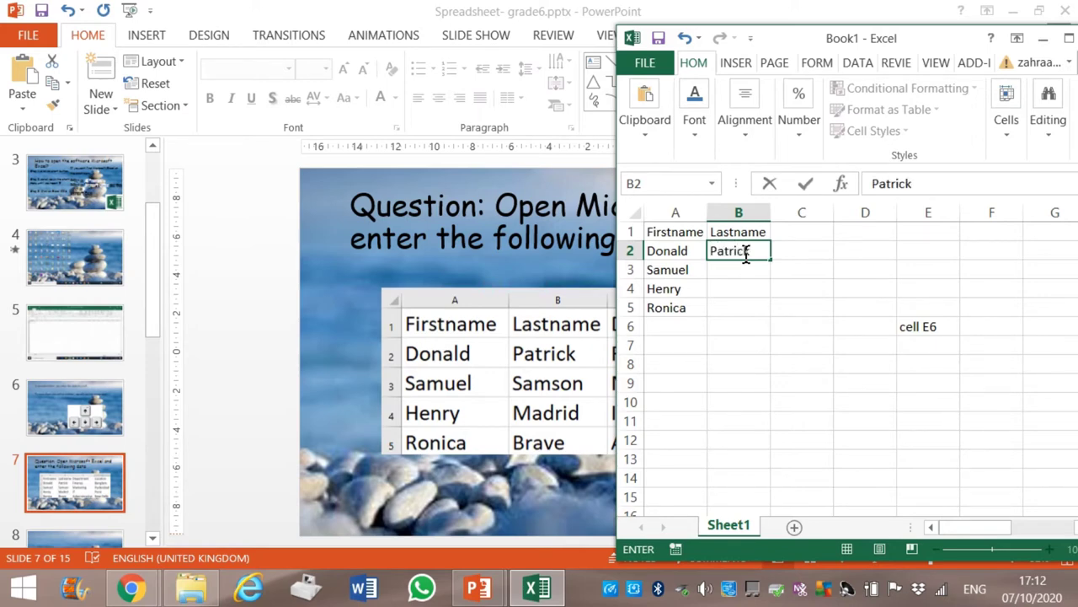
{"action": "key", "text": "Return"}
Enter Samson, Madrid and Brave in cells B3 to B5.
{"action": "type", "text": "Samson"}
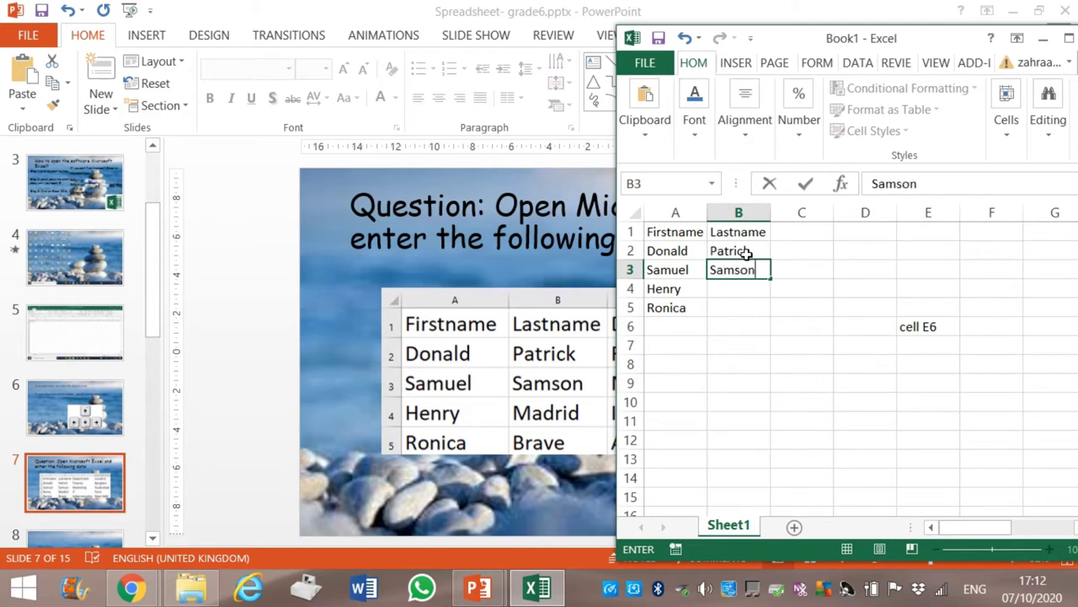
{"action": "key", "text": "Return"}
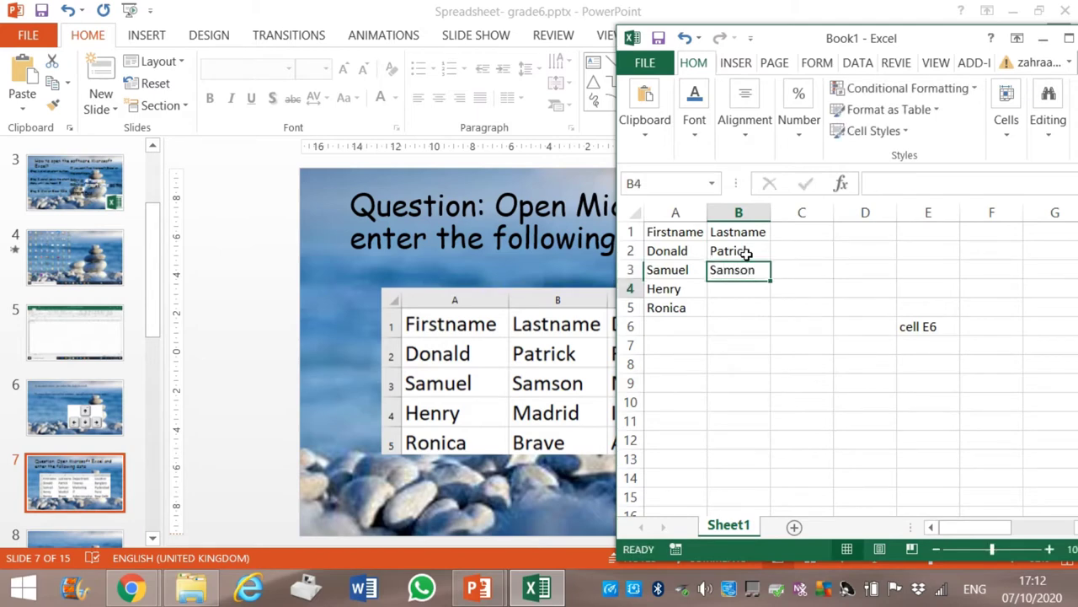
{"action": "type", "text": "Madrid"}
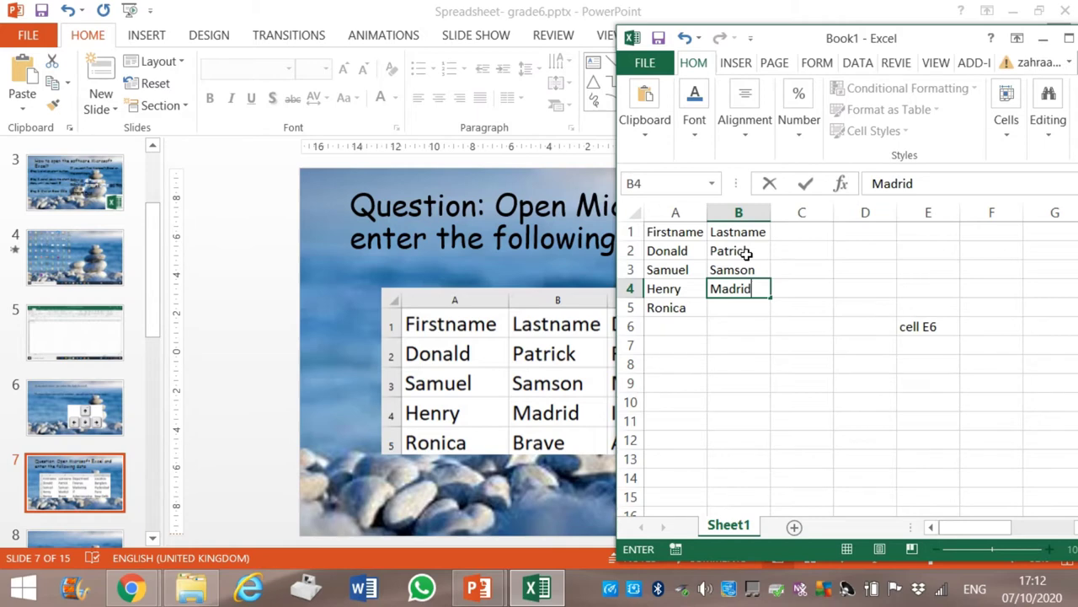
{"action": "key", "text": "Return"}
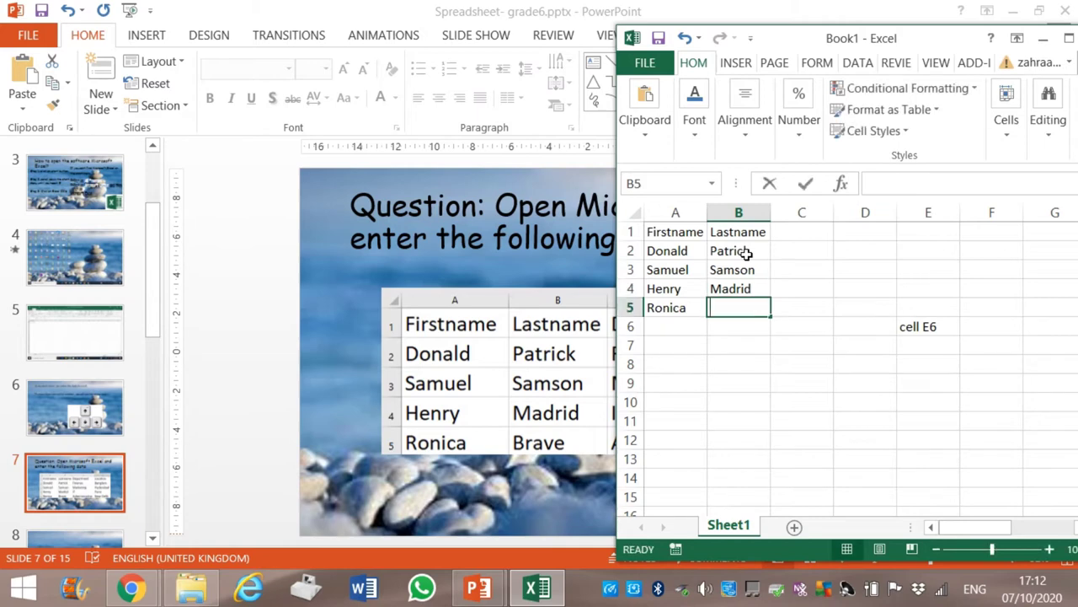
{"action": "type", "text": "Brave"}
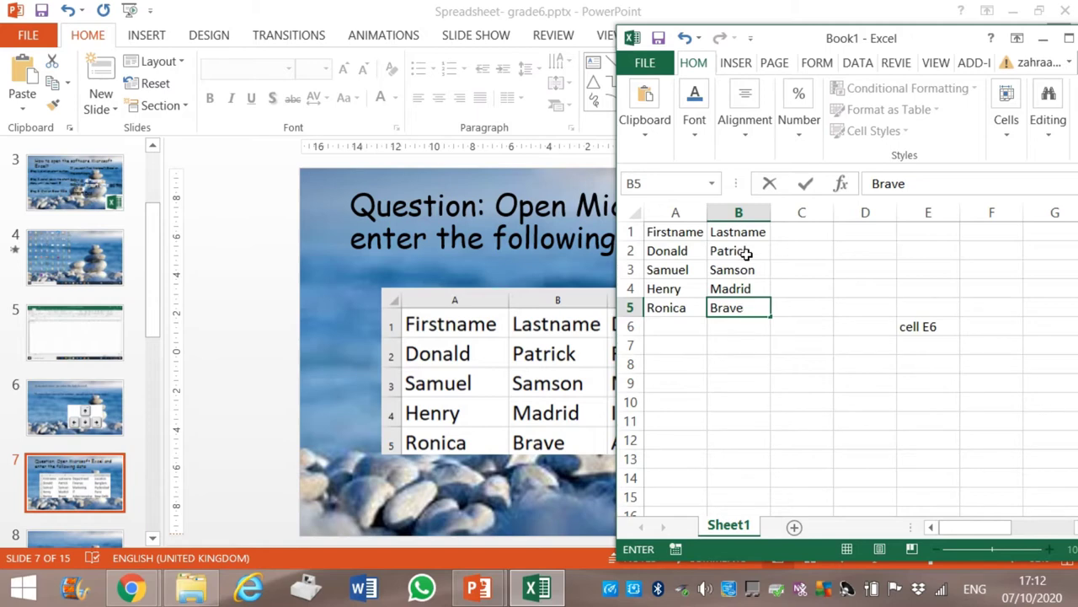
{"action": "key", "text": "Tab"}
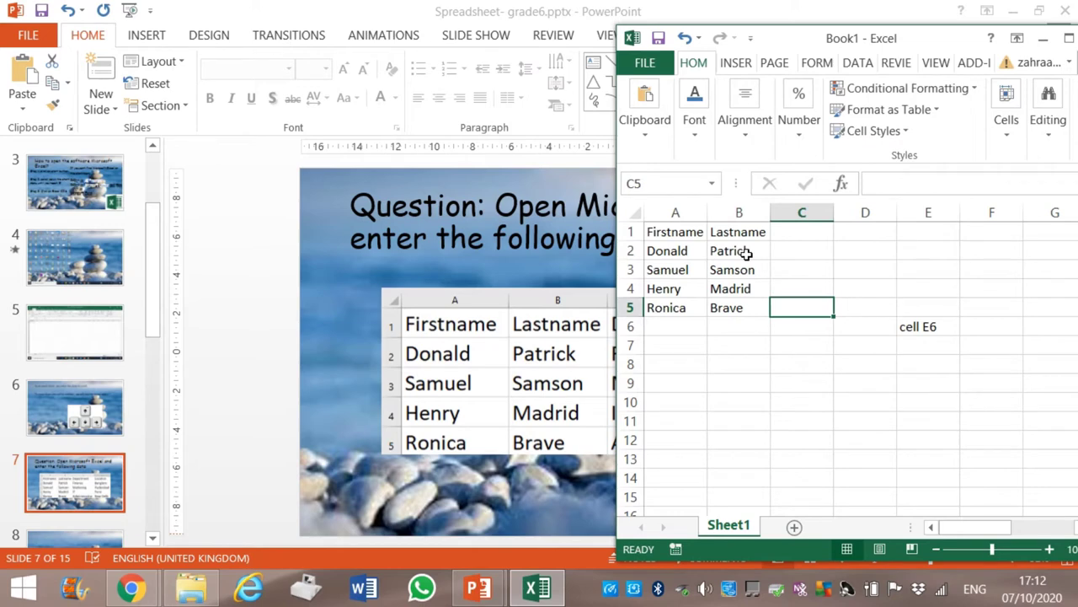
{"action": "key", "text": "Up"}
{"action": "key", "text": "Up"}
{"action": "key", "text": "Up"}
{"action": "key", "text": "Up"}
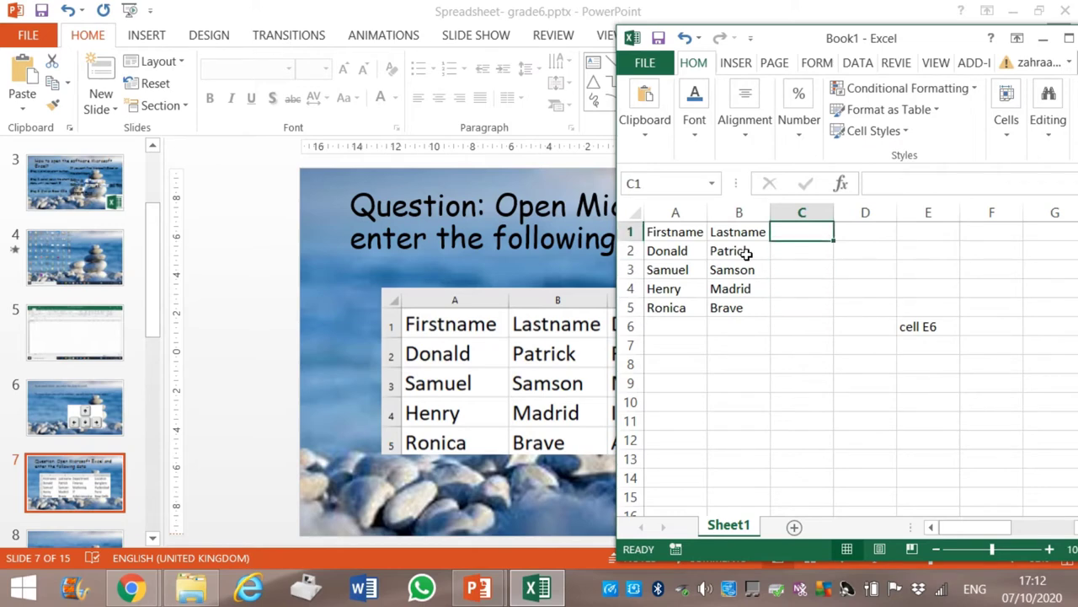
Type the heading Department into cell C1.
{"action": "left_click_drag", "start_coordinate": [806, 53], "coordinate": [956, 30]}
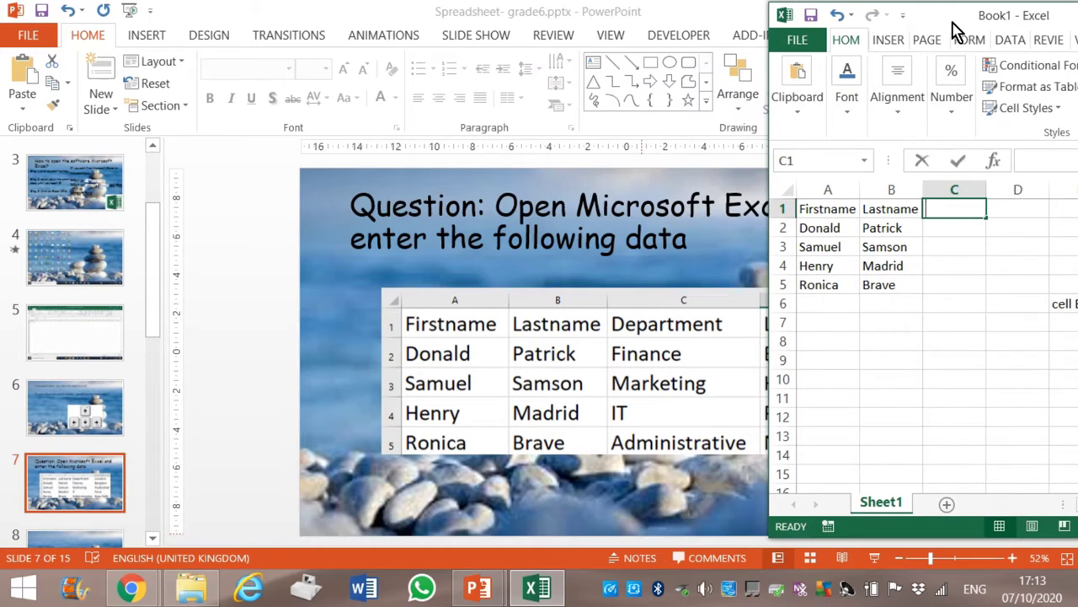
{"action": "type", "text": "Deo"}
{"action": "key", "text": "BackSpace"}
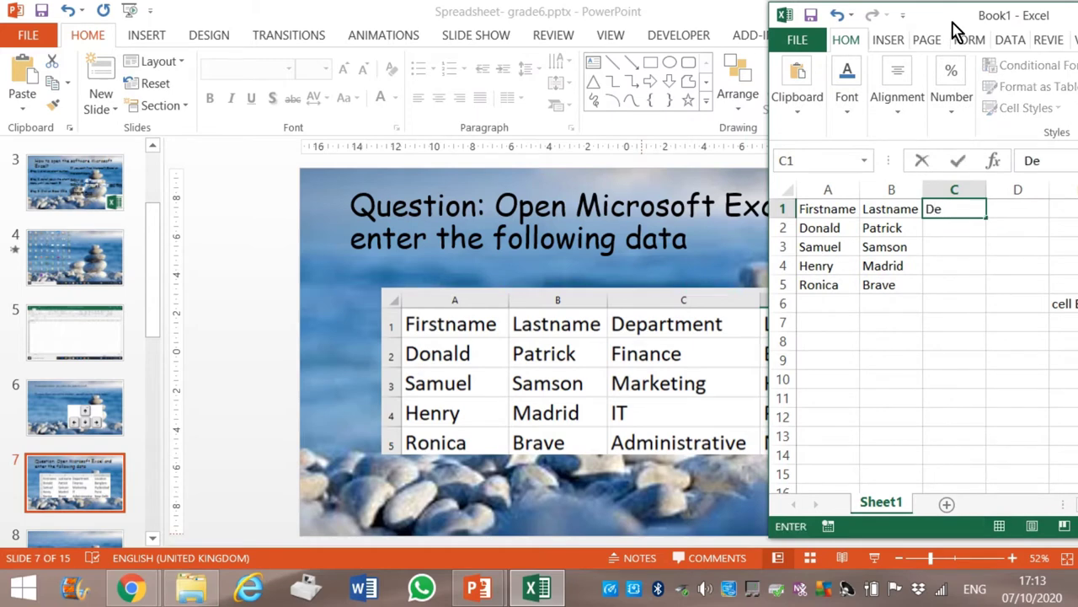
{"action": "type", "text": "partment"}
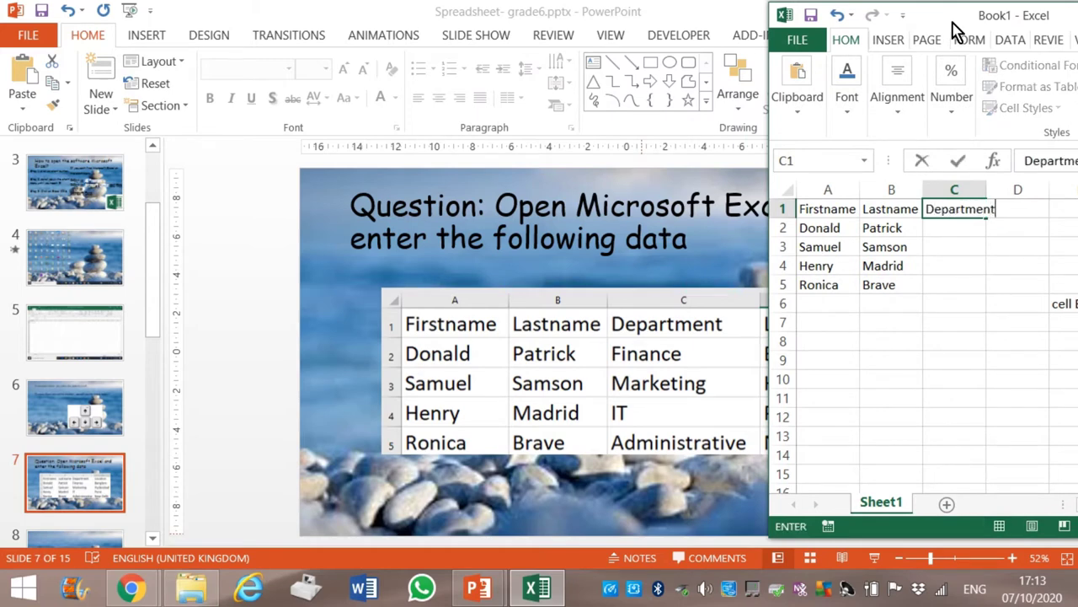
{"action": "left_click_drag", "start_coordinate": [1019, 15], "coordinate": [714, 80]}
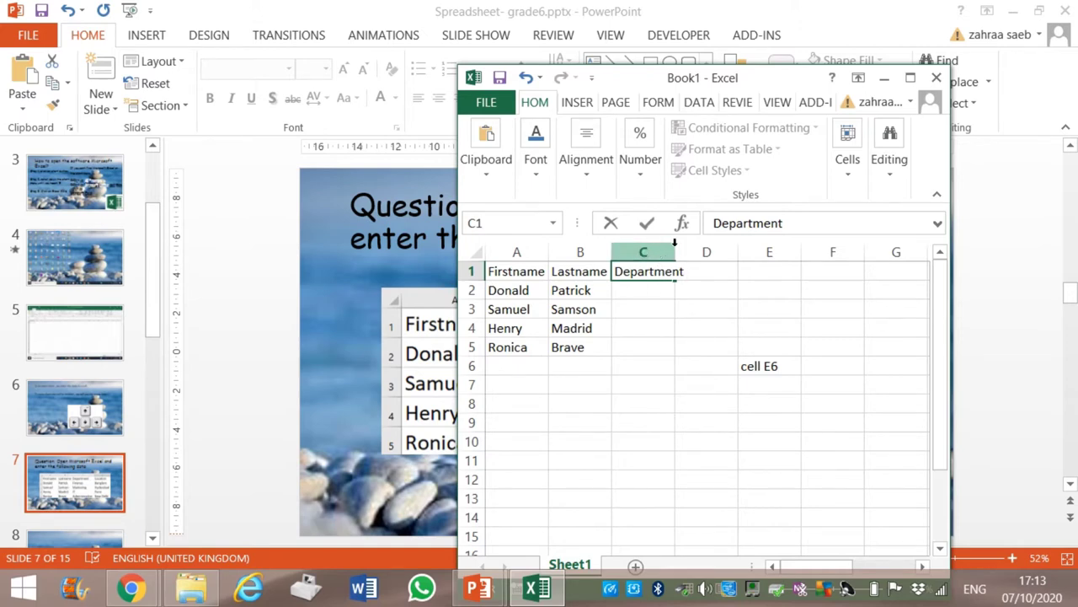
Widen column C to fit Department and type Finance into C2.
{"action": "left_click", "coordinate": [653, 252]}
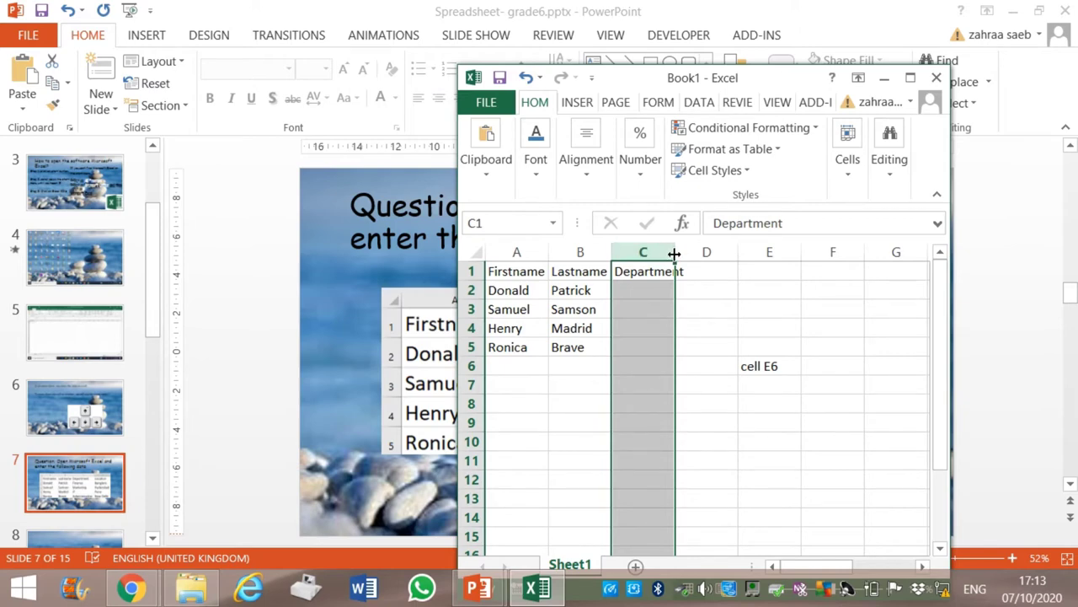
{"action": "left_click_drag", "start_coordinate": [675, 253], "coordinate": [701, 253]}
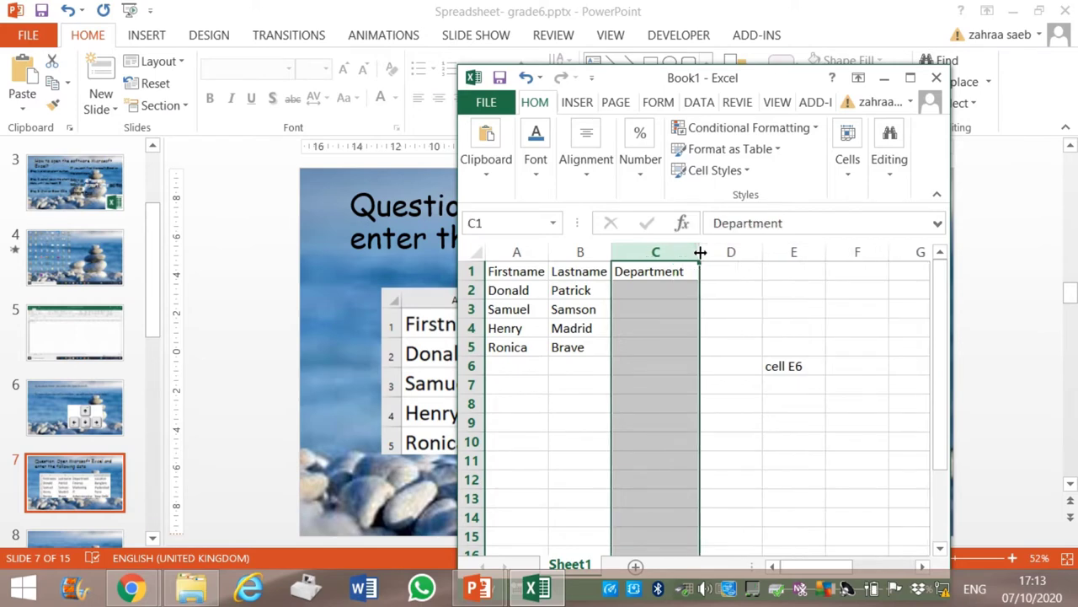
{"action": "left_click", "coordinate": [652, 288]}
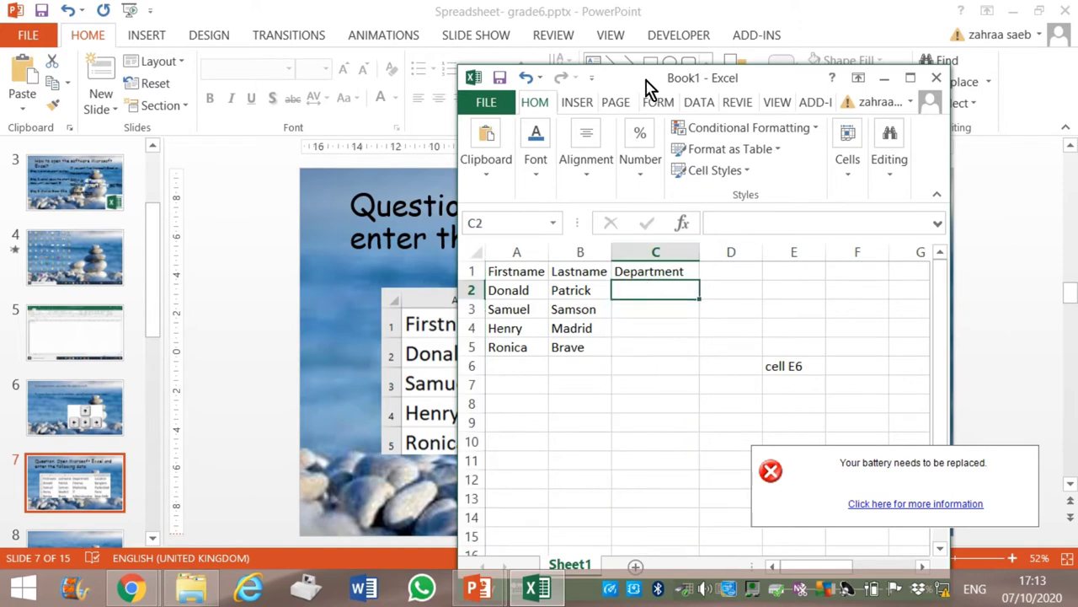
{"action": "left_click_drag", "start_coordinate": [649, 84], "coordinate": [916, 76]}
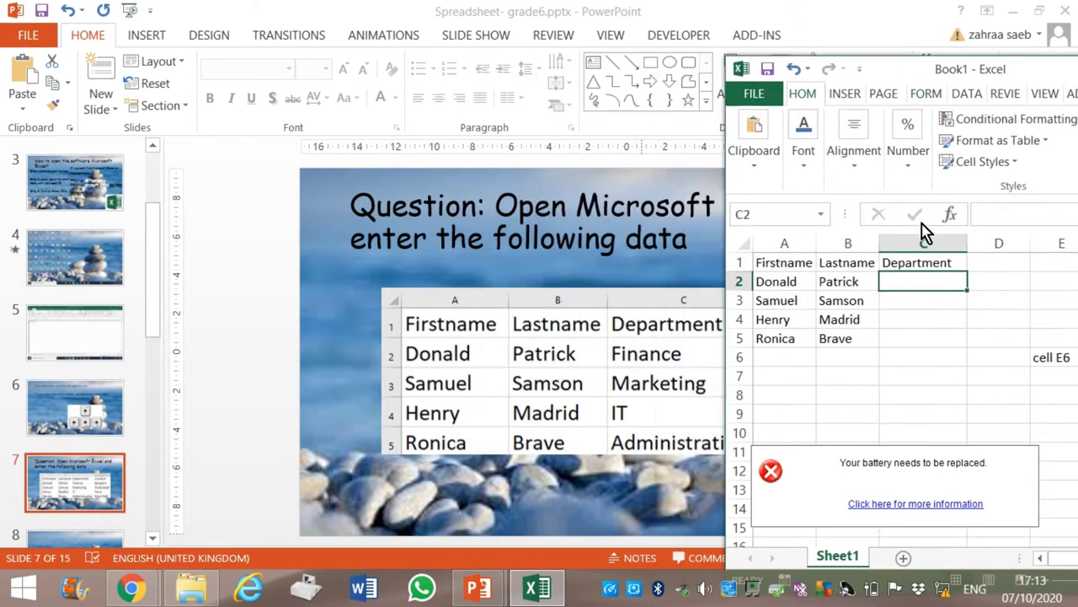
{"action": "type", "text": "Finance"}
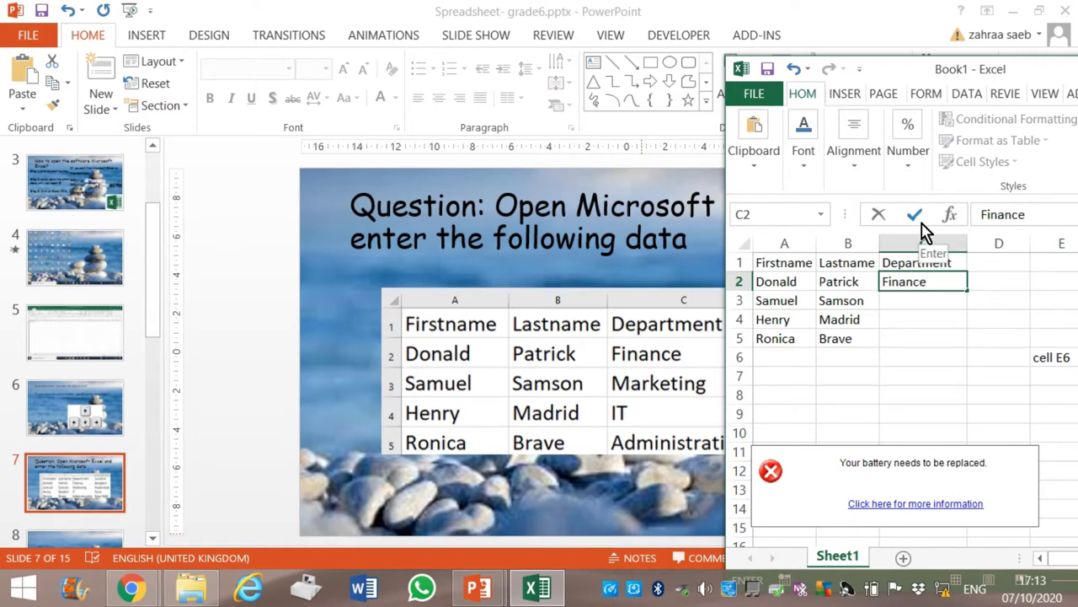
Enter Marketing, IT and Administrative into cells C3:C5 of the Department column.
{"action": "type", "text": "M"}
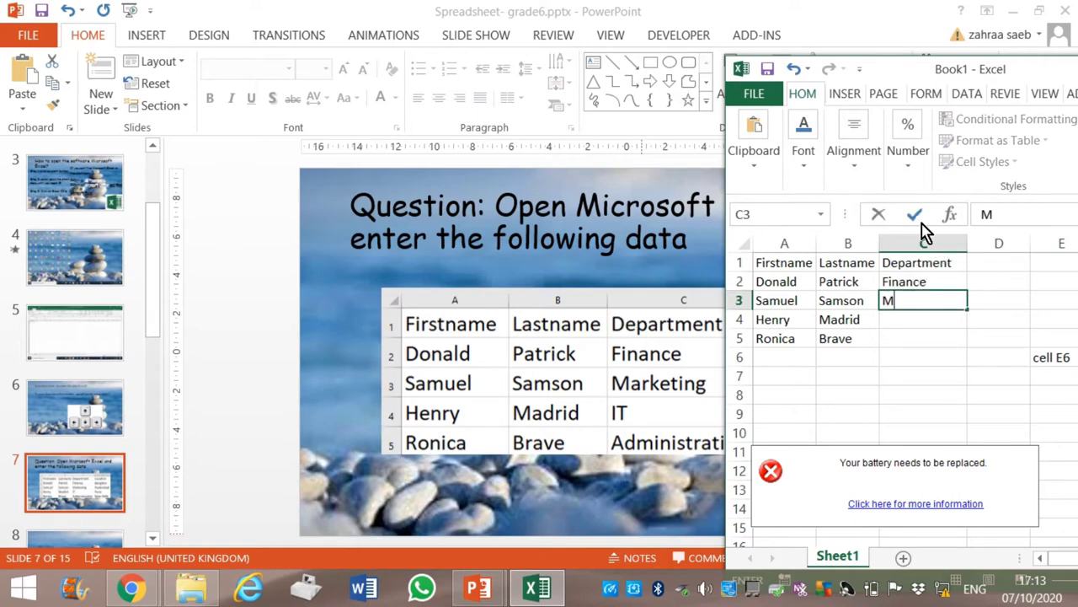
{"action": "type", "text": "arketing"}
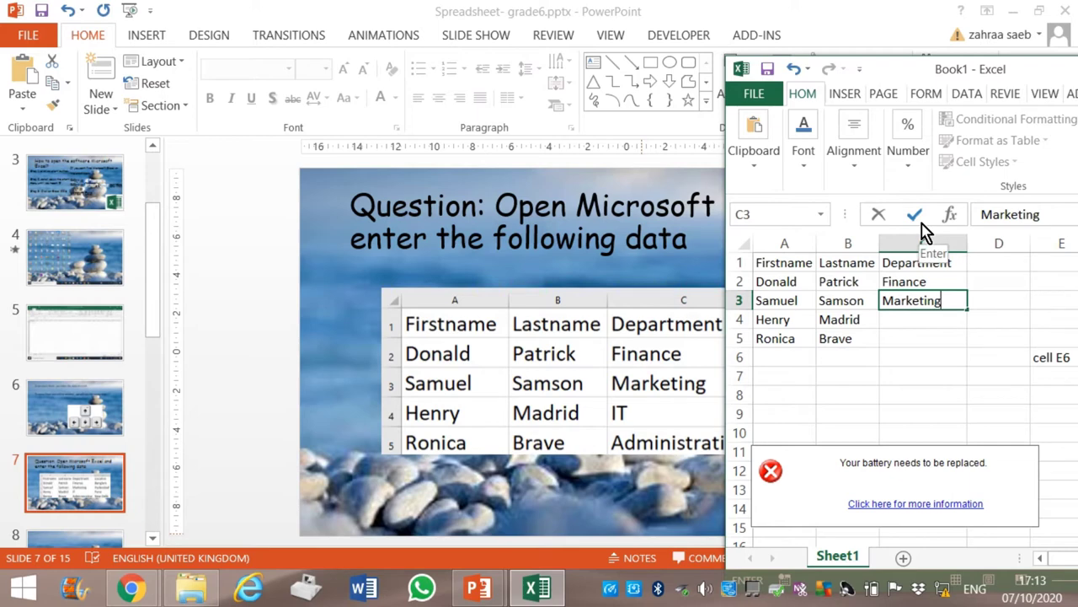
{"action": "key", "text": "Return"}
{"action": "type", "text": "IT"}
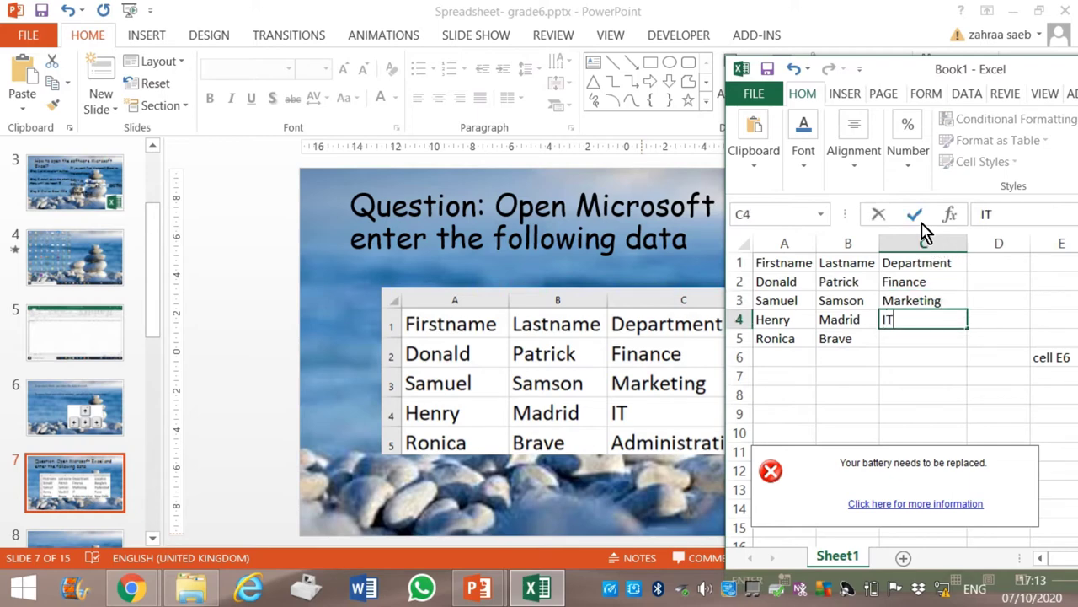
{"action": "key", "text": "Return"}
{"action": "type", "text": "A"}
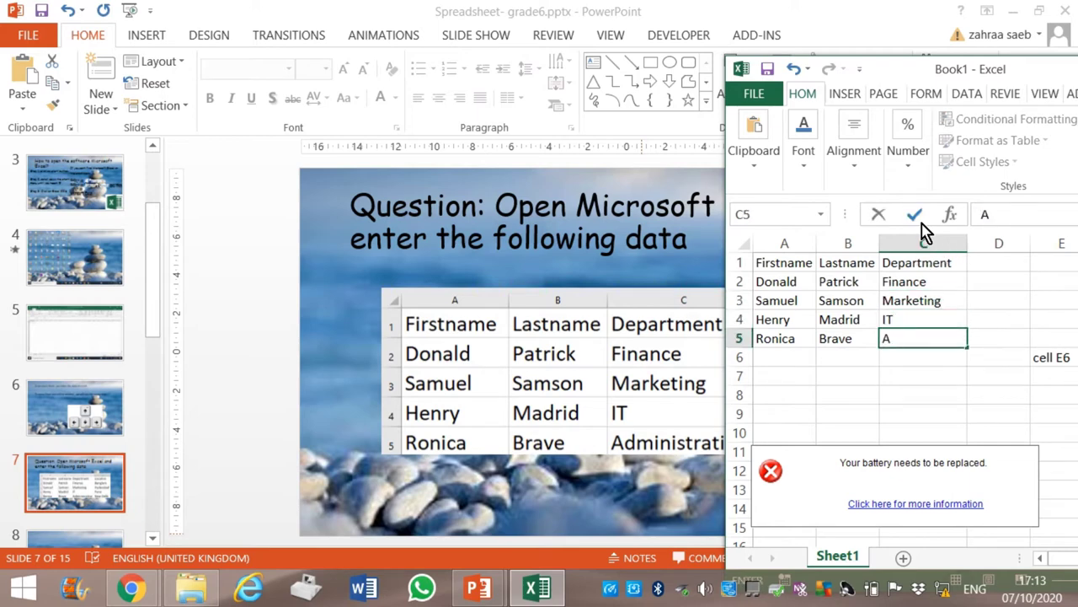
{"action": "type", "text": "dminist"}
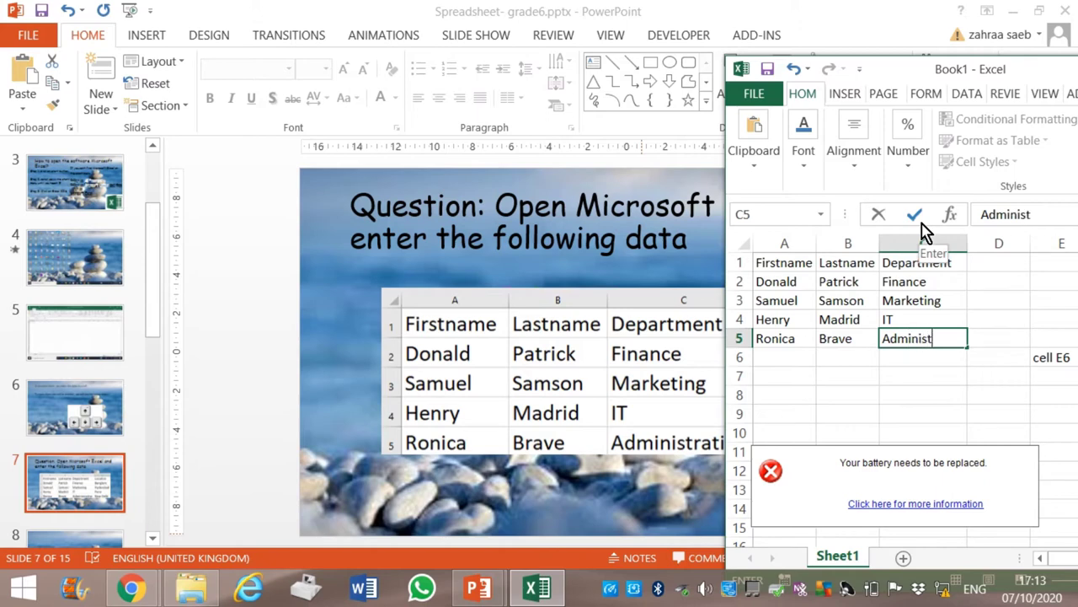
{"action": "type", "text": "rative"}
{"action": "left_click", "coordinate": [920, 221]}
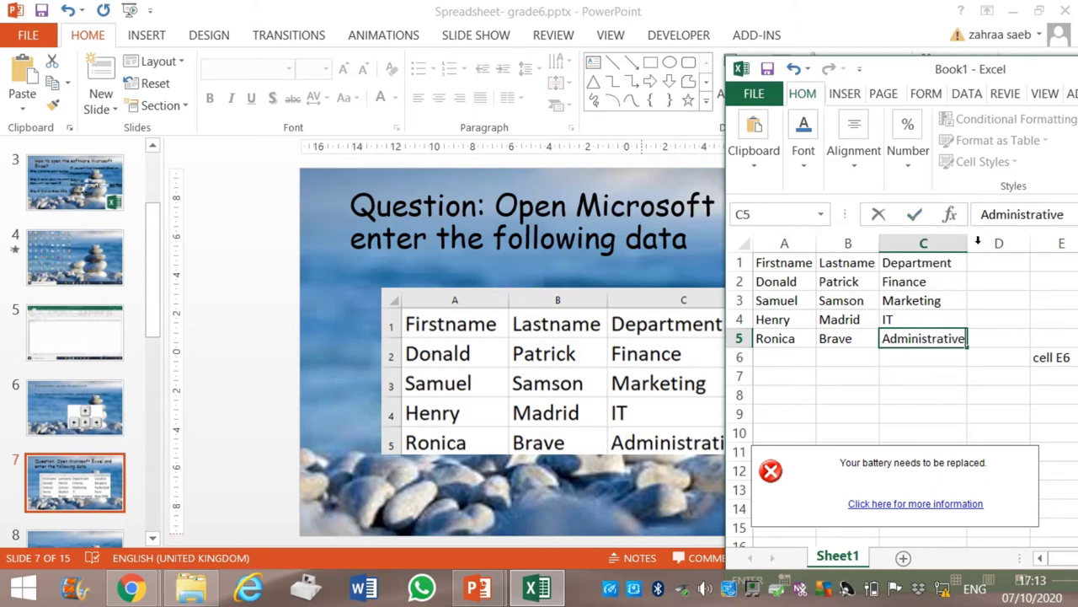
{"action": "left_click", "coordinate": [995, 265]}
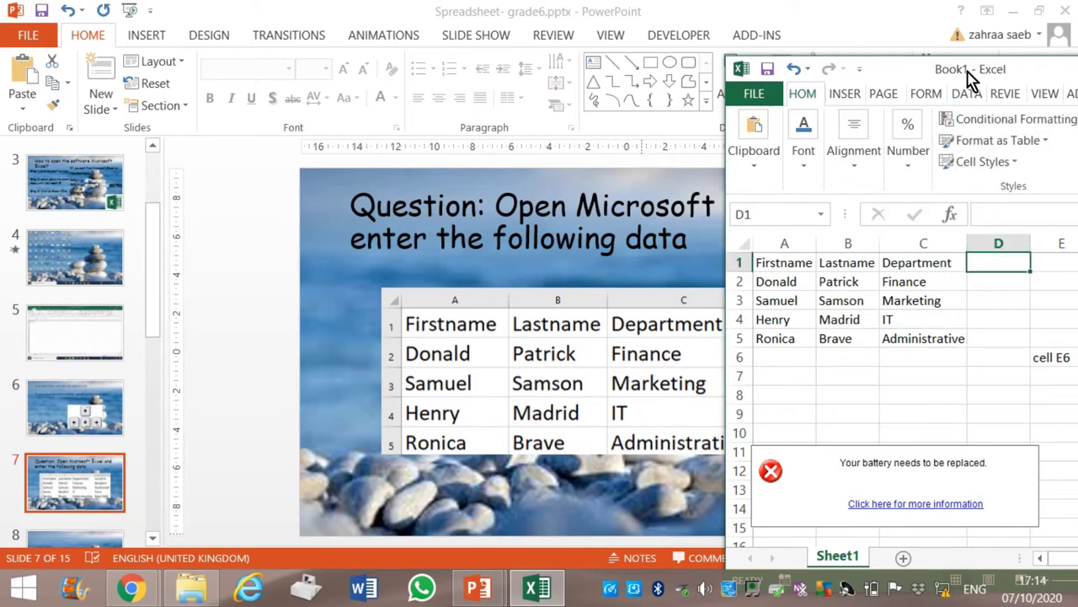
Fill column D with the heading Location and Banglore, Hyderabad, Pune, New Delhi.
{"action": "left_click_drag", "start_coordinate": [968, 74], "coordinate": [428, 113]}
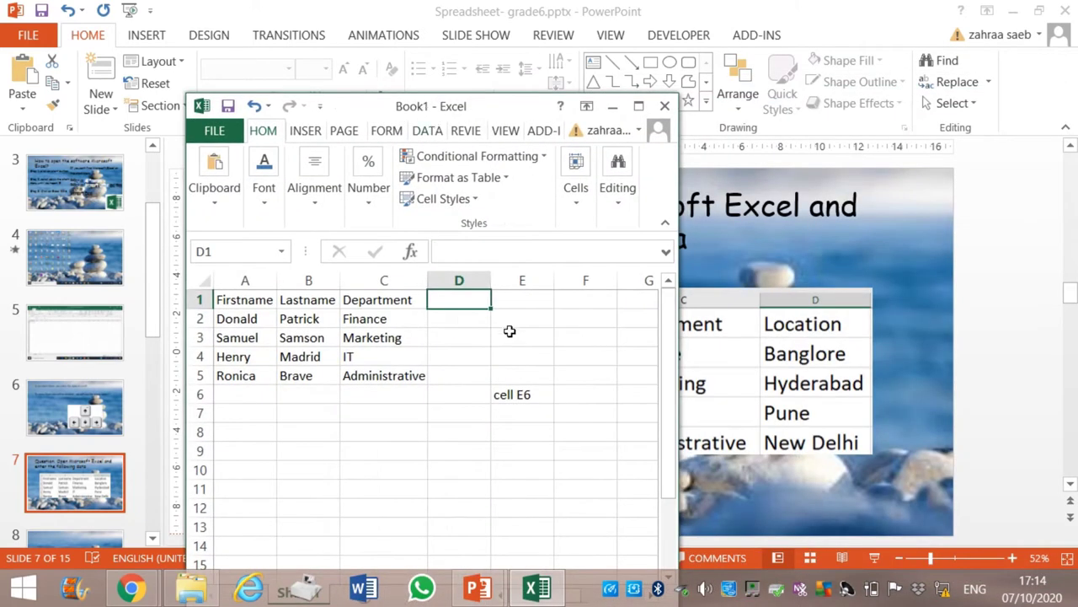
{"action": "type", "text": "Location"}
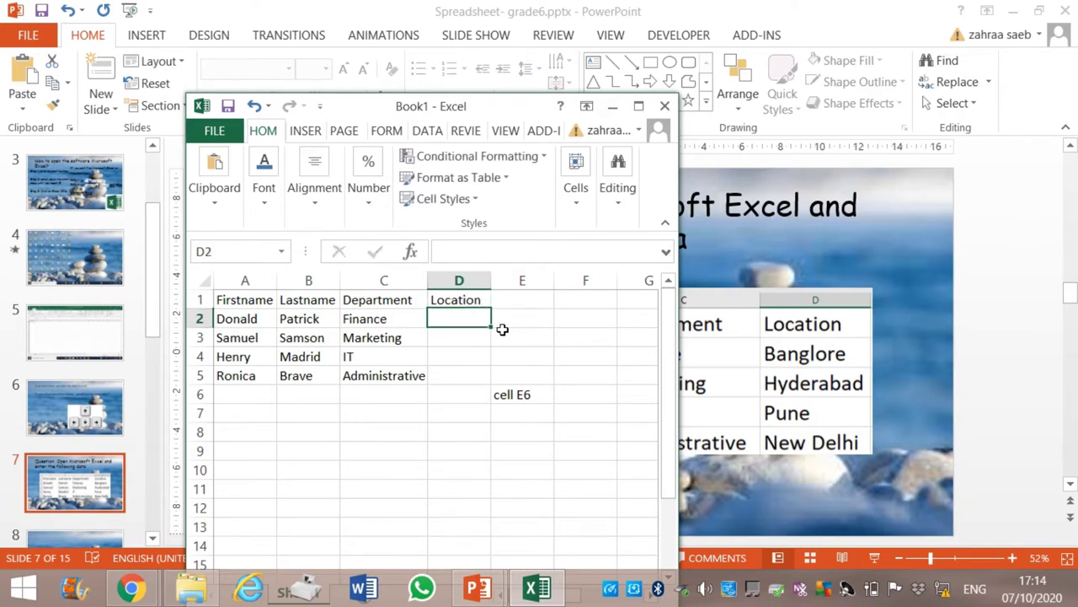
{"action": "key", "text": "Return"}
{"action": "type", "text": "Banglore"}
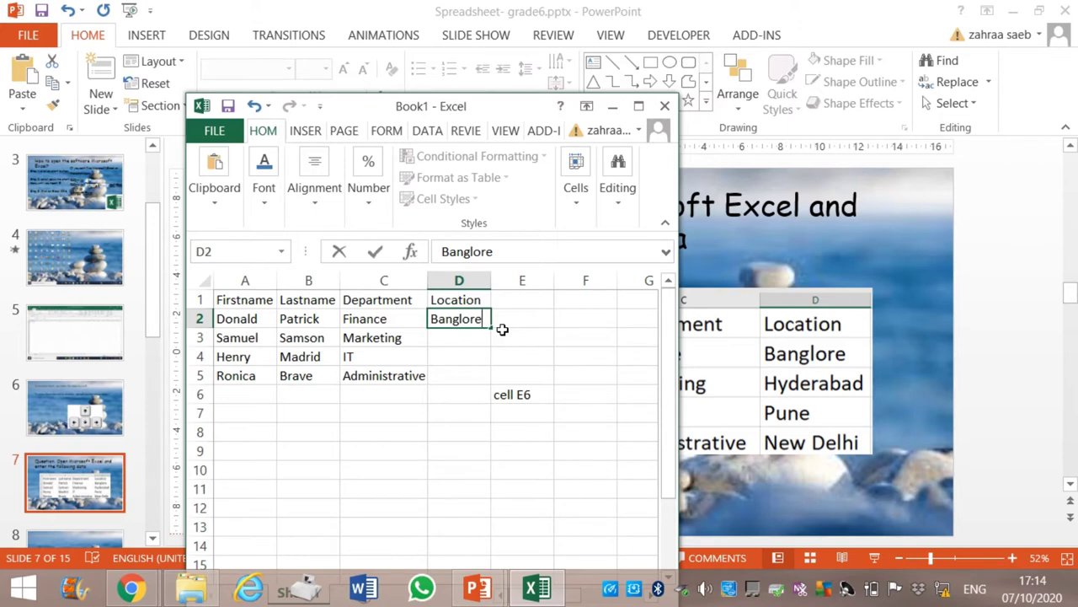
{"action": "key", "text": "Return"}
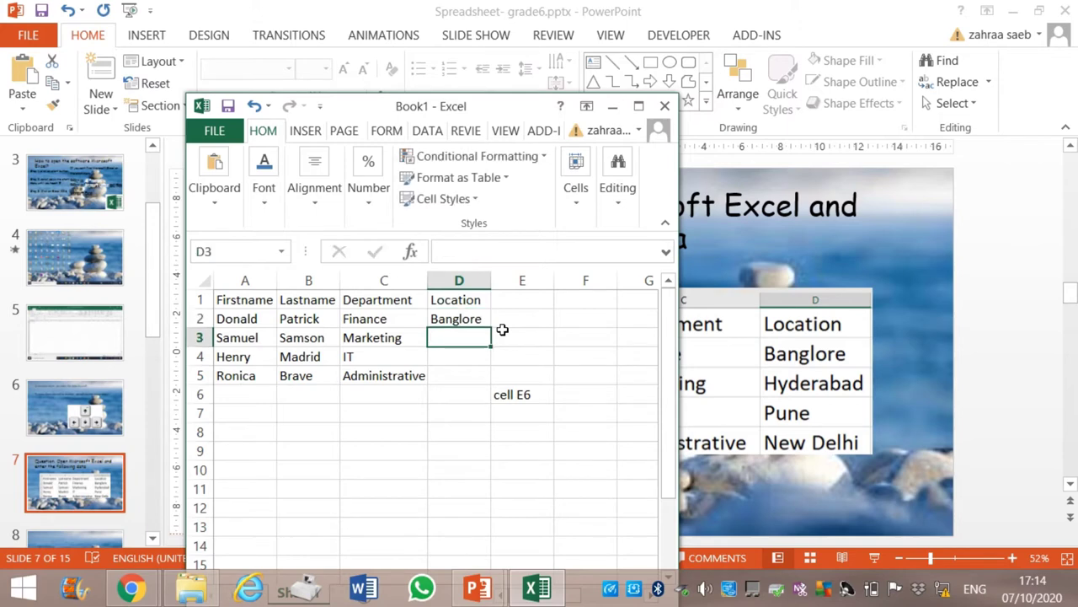
{"action": "type", "text": "Hyde"}
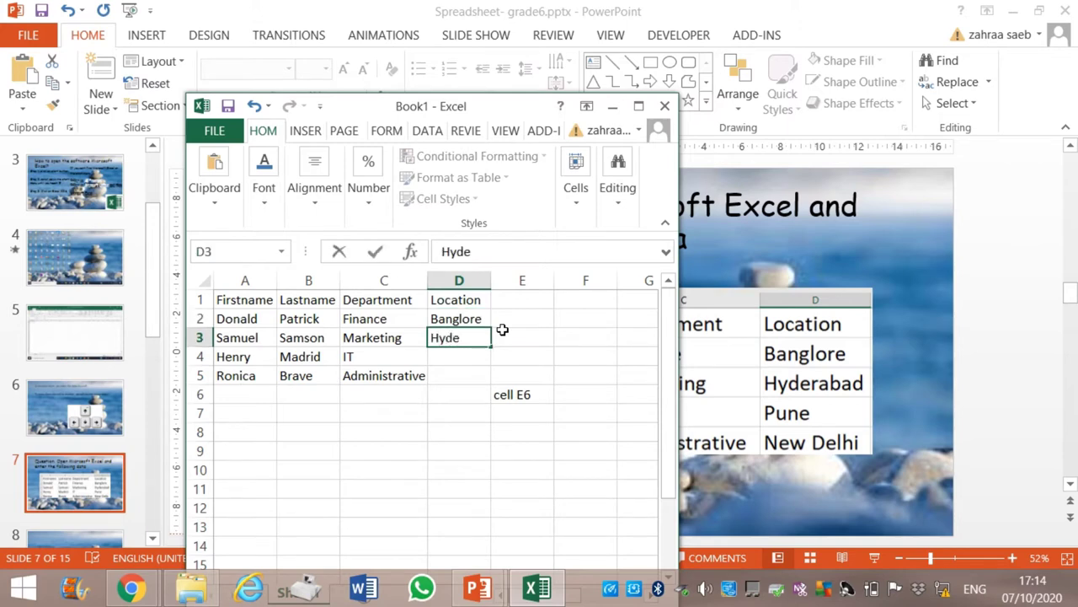
{"action": "type", "text": "rabad"}
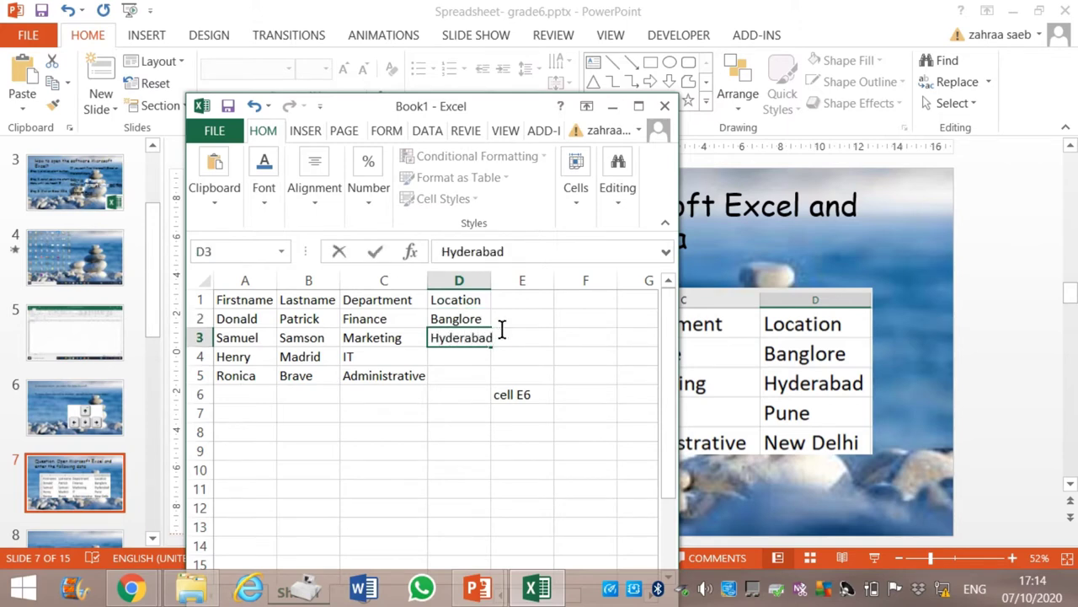
{"action": "key", "text": "Return"}
{"action": "type", "text": "Pune"}
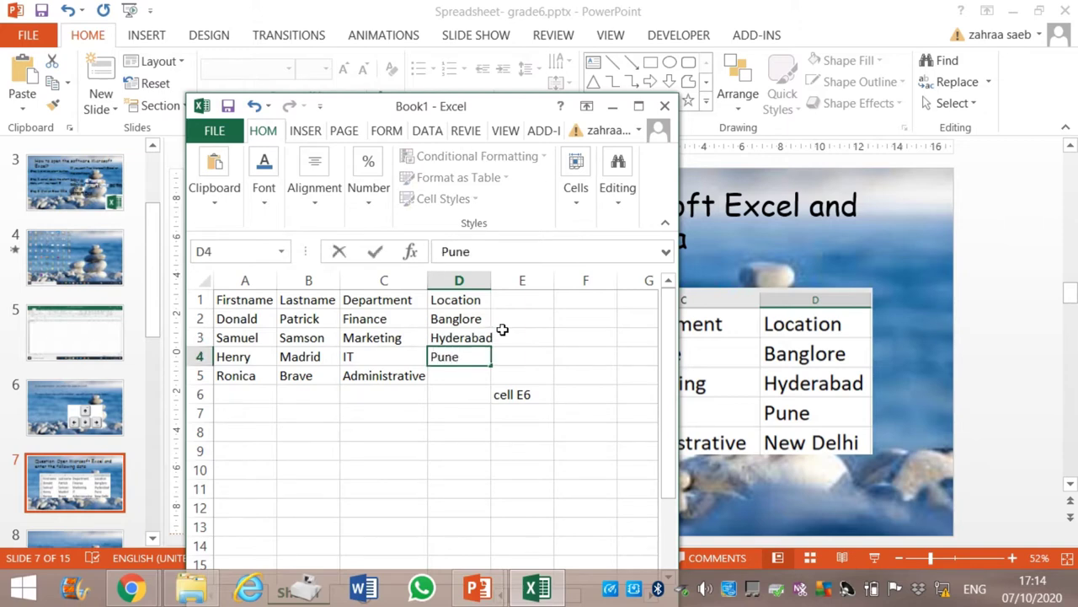
{"action": "key", "text": "Return"}
{"action": "type", "text": "New "}
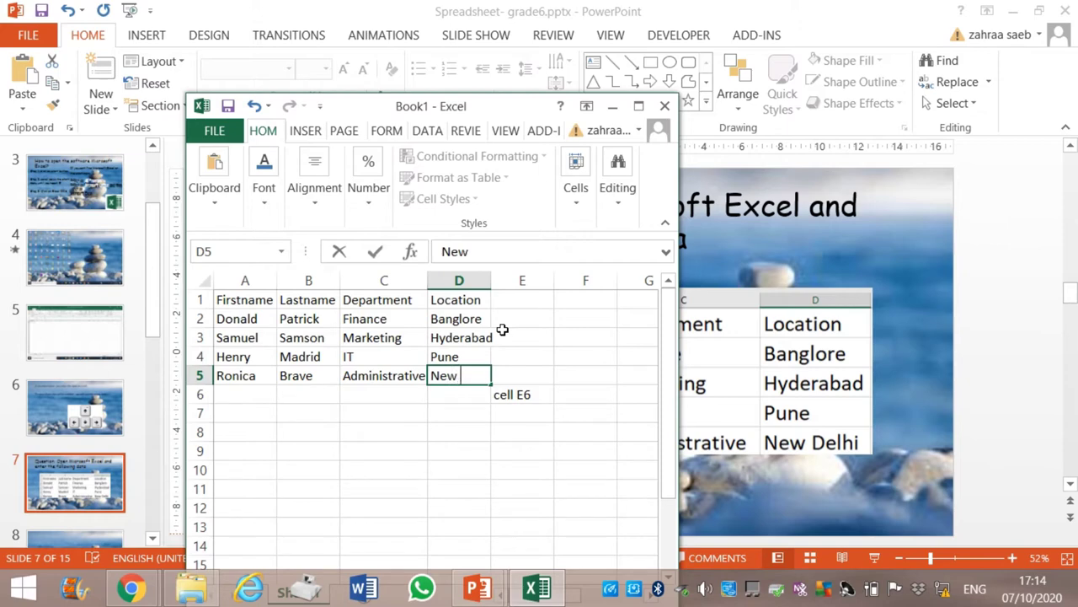
{"action": "type", "text": "Delhi"}
{"action": "left_click", "coordinate": [541, 359]}
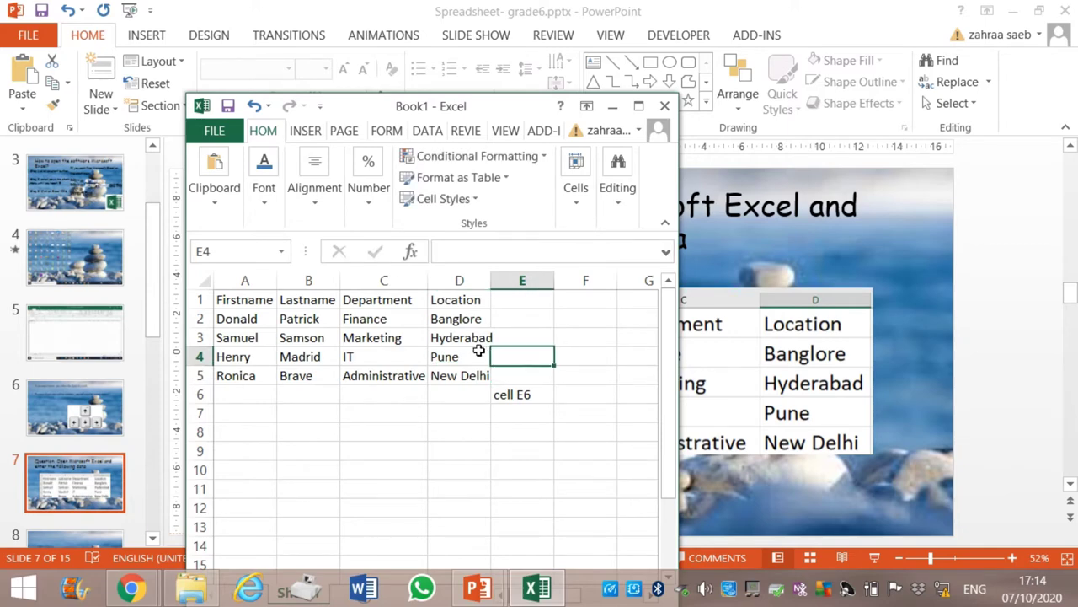
Widen column D to fit the city names and bring PowerPoint back to the front.
{"action": "left_click", "coordinate": [482, 281]}
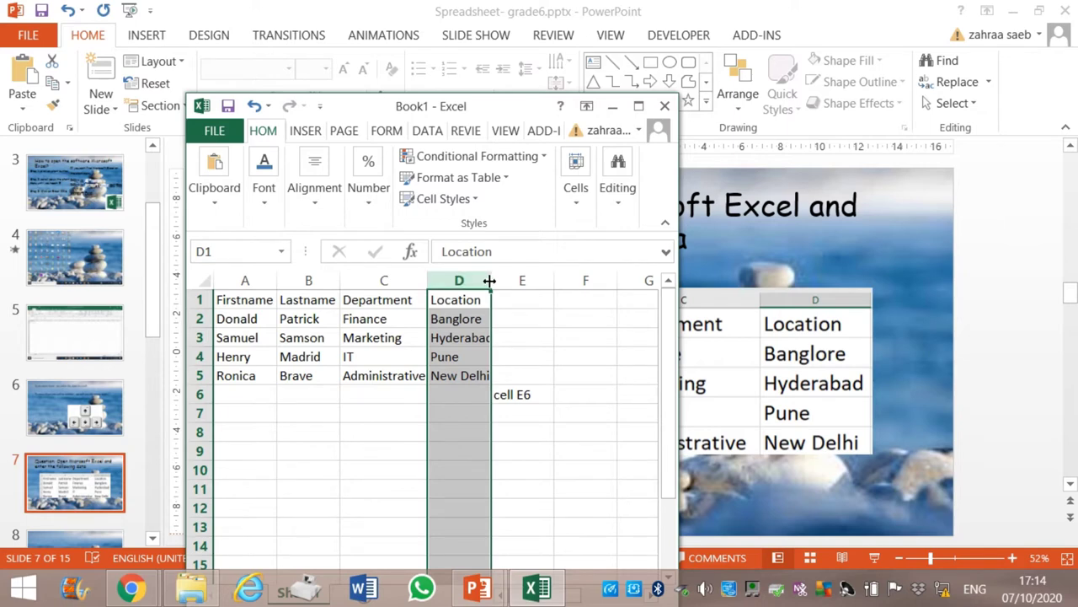
{"action": "left_click_drag", "start_coordinate": [490, 281], "coordinate": [508, 280]}
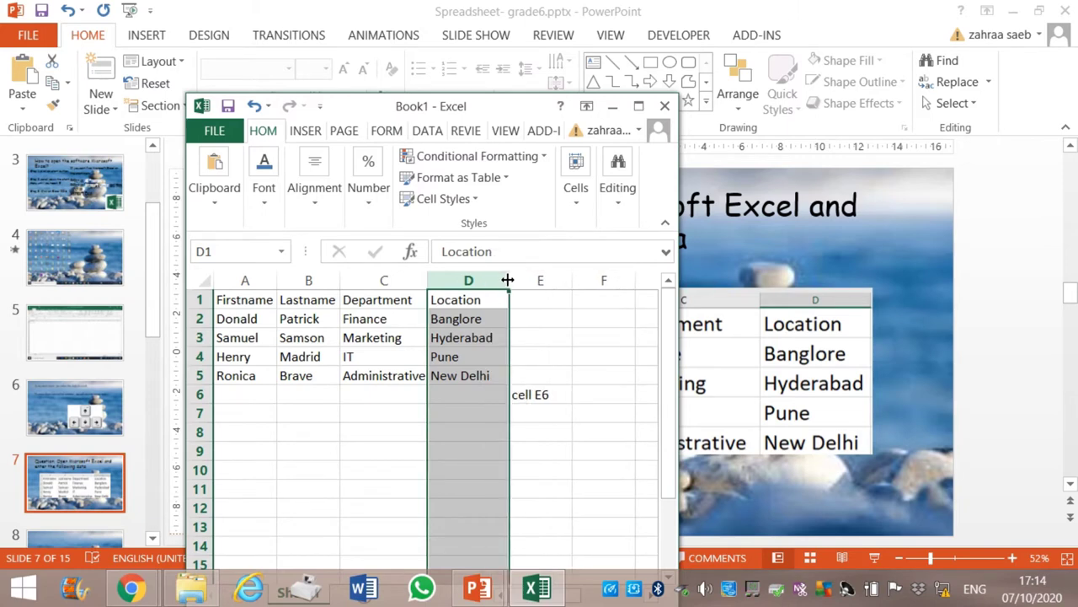
{"action": "left_click", "coordinate": [546, 339]}
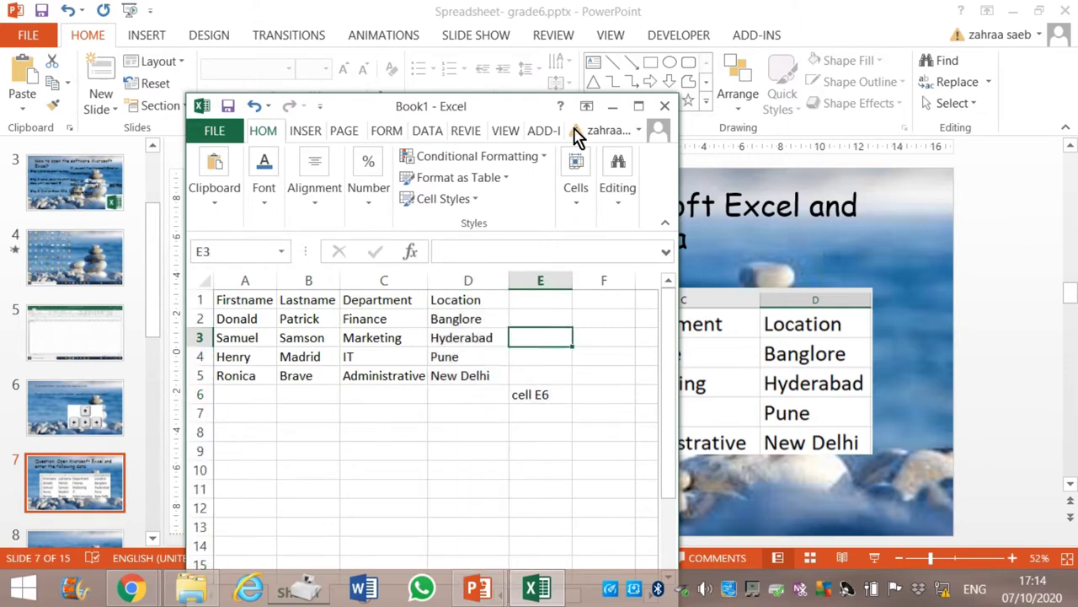
{"action": "left_click", "coordinate": [77, 540]}
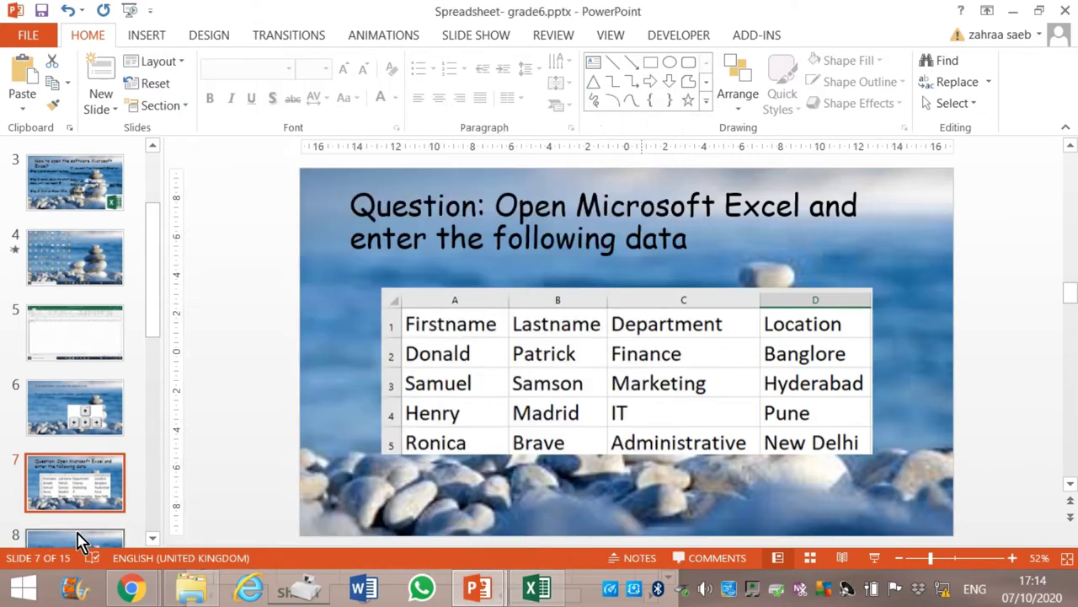
Display slide 9 with the text-formatting questions, then return to the Excel workbook.
{"action": "left_click", "coordinate": [153, 538]}
{"action": "scroll", "coordinate": [154, 544], "scroll_direction": "down", "scroll_amount": 3}
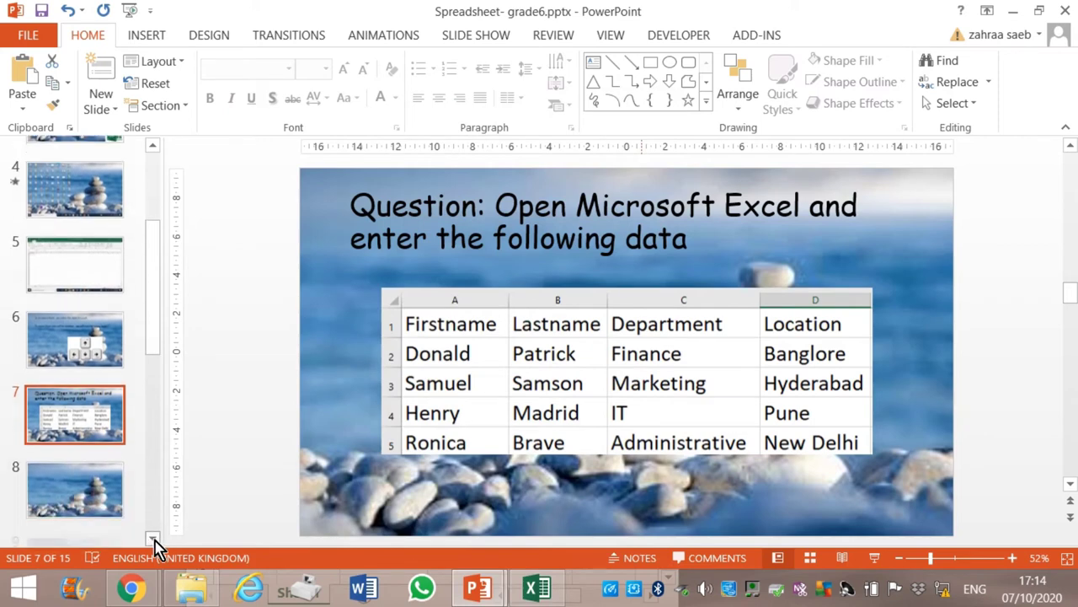
{"action": "left_click", "coordinate": [78, 503]}
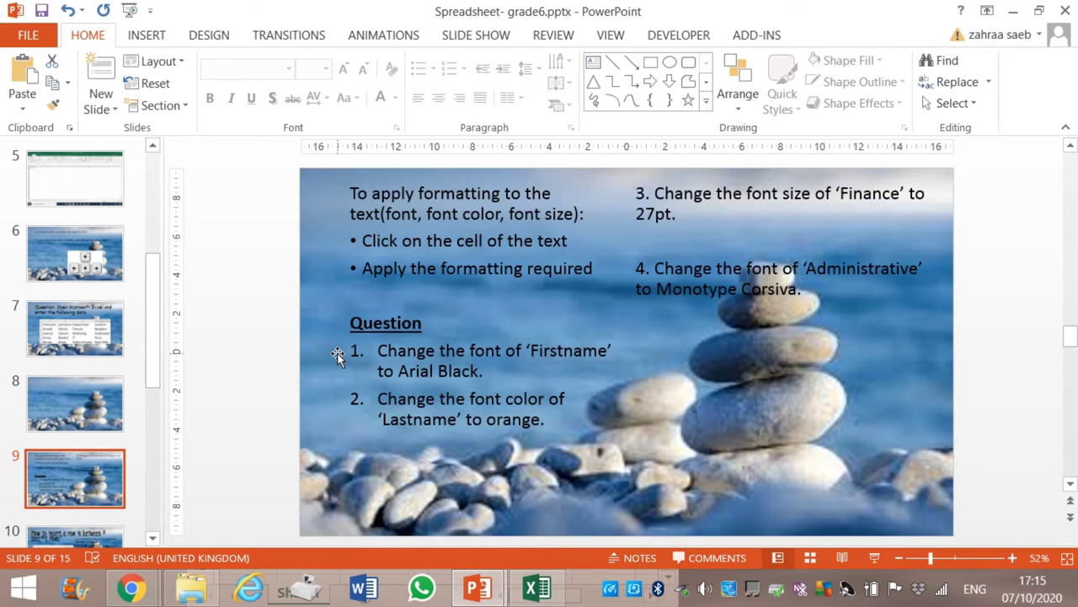
{"action": "left_click", "coordinate": [537, 588]}
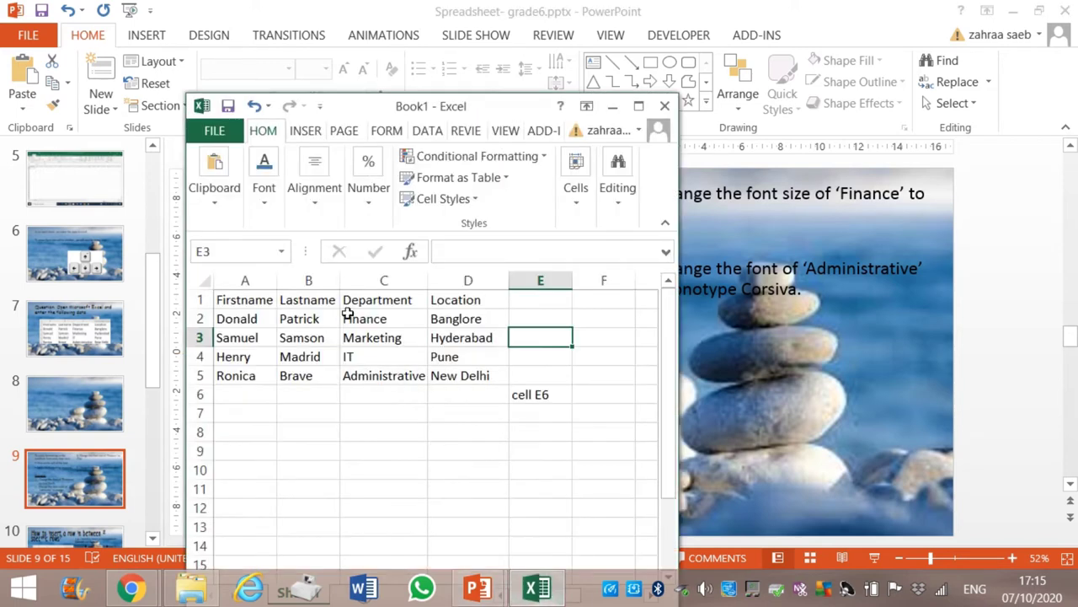
Maximize the workbook and set the Firstname heading in A1 to Arial Black.
{"action": "left_click", "coordinate": [638, 105]}
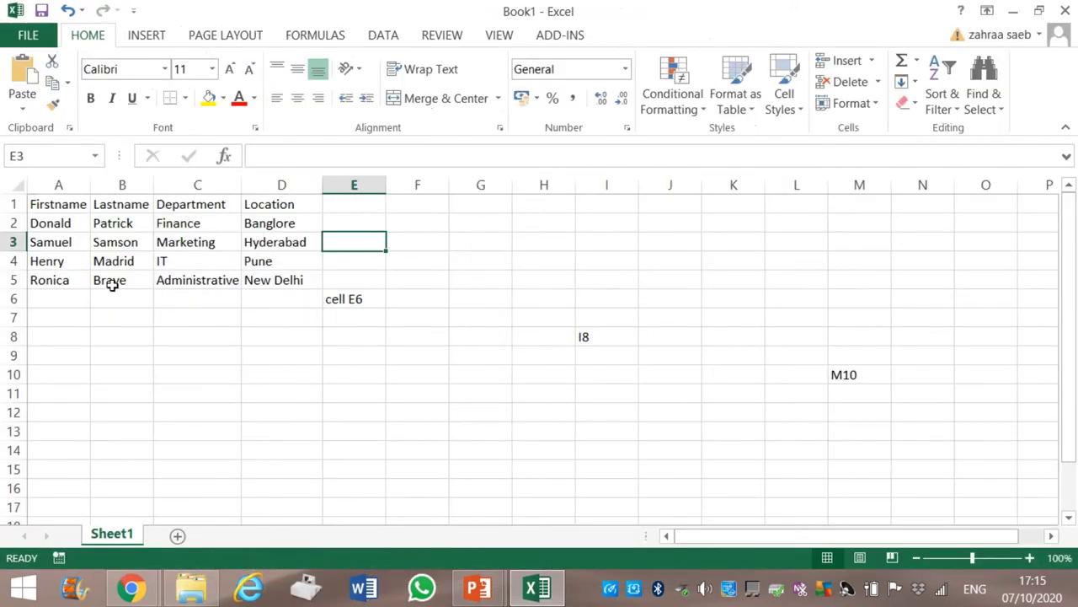
{"action": "left_click", "coordinate": [67, 206]}
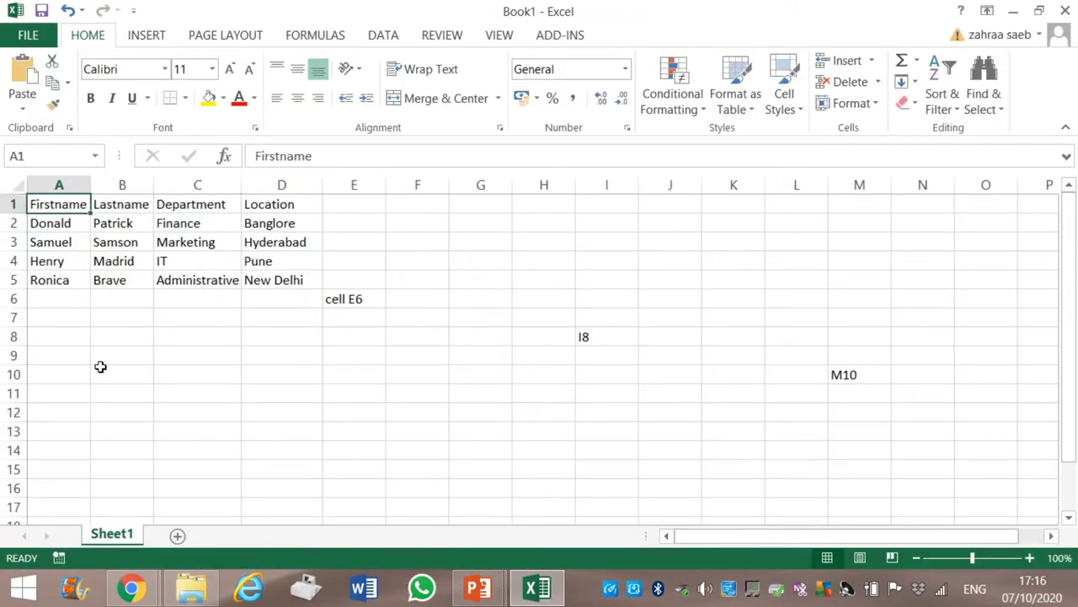
{"action": "left_click", "coordinate": [166, 69]}
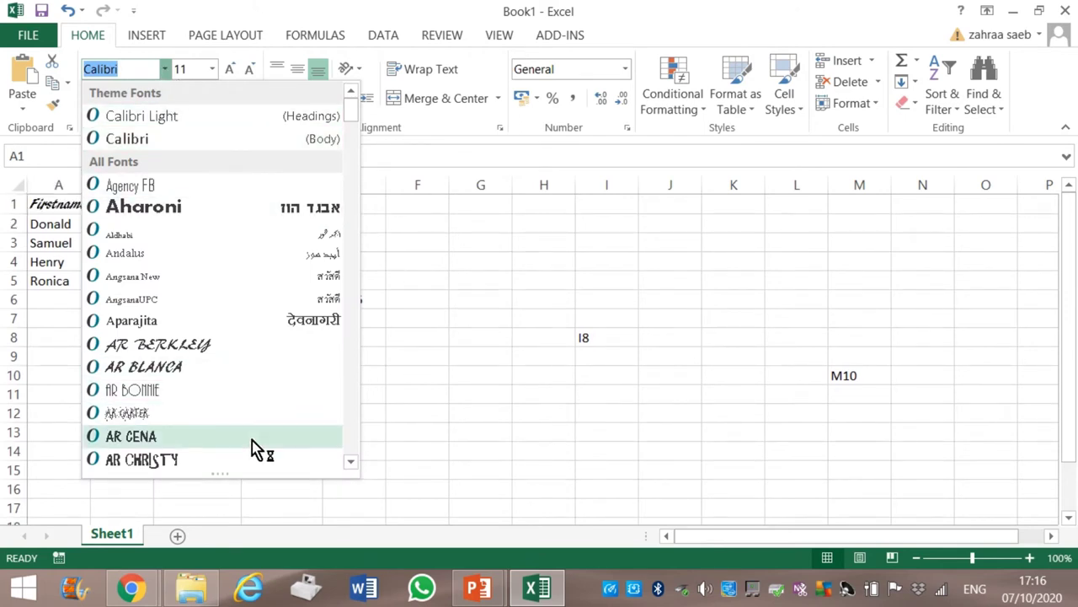
{"action": "left_click", "coordinate": [351, 462]}
{"action": "left_click", "coordinate": [350, 464]}
{"action": "left_click", "coordinate": [350, 464]}
{"action": "left_click", "coordinate": [350, 464]}
{"action": "left_click", "coordinate": [350, 465]}
{"action": "left_click", "coordinate": [351, 464]}
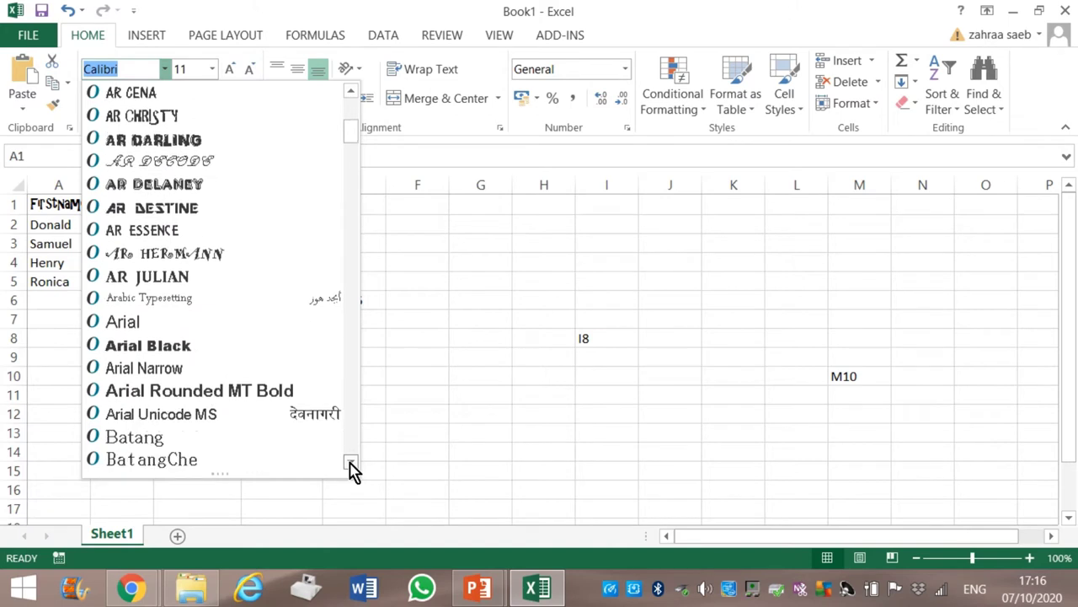
{"action": "left_click", "coordinate": [182, 350]}
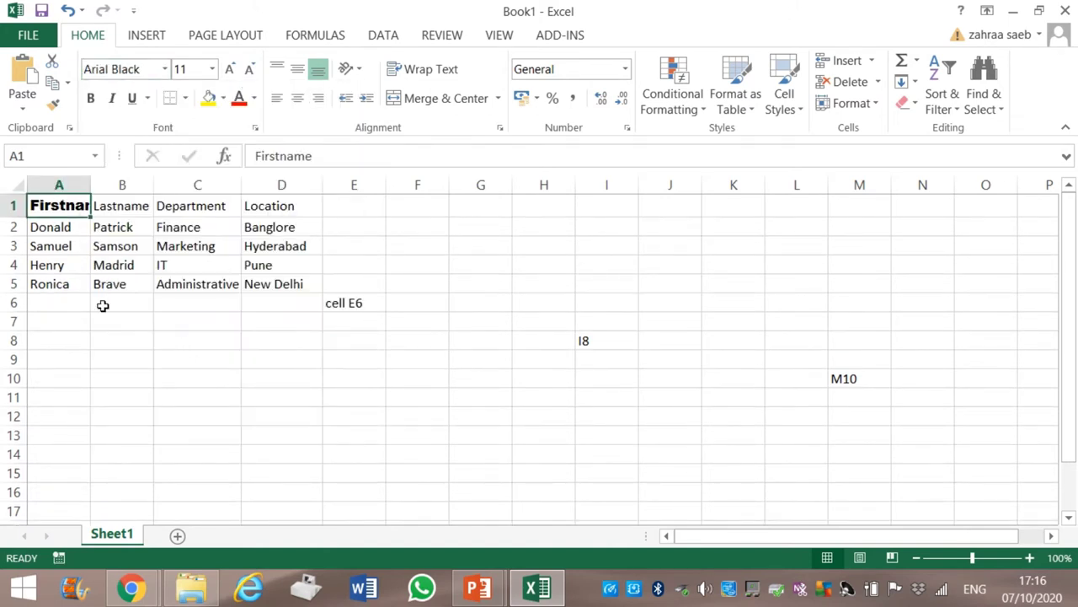
Widen column A to fit Firstname and minimize Excel to show the slide.
{"action": "left_click", "coordinate": [78, 337]}
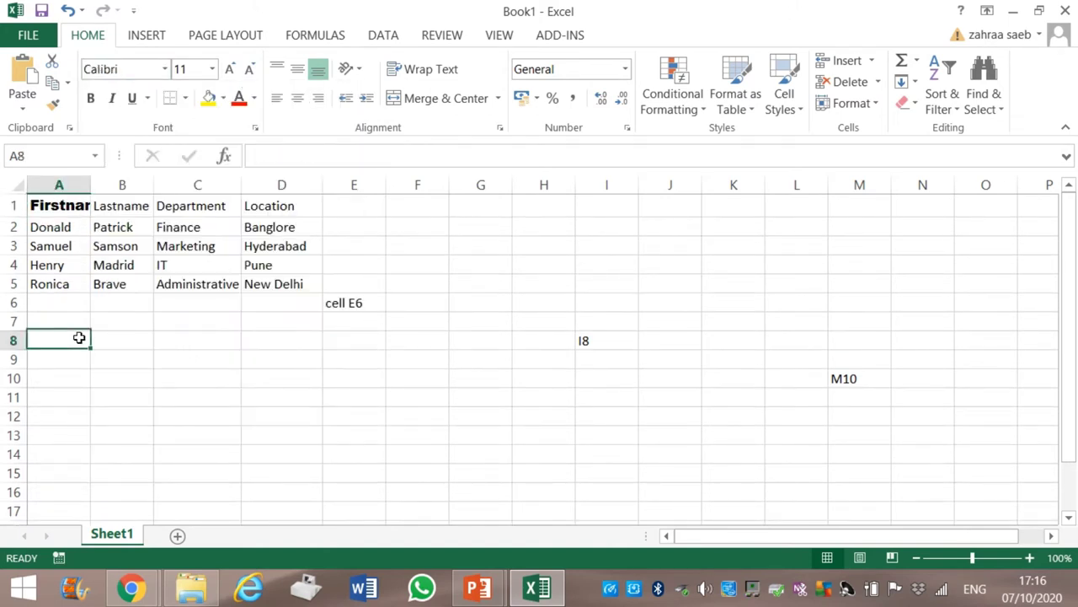
{"action": "left_click", "coordinate": [82, 186]}
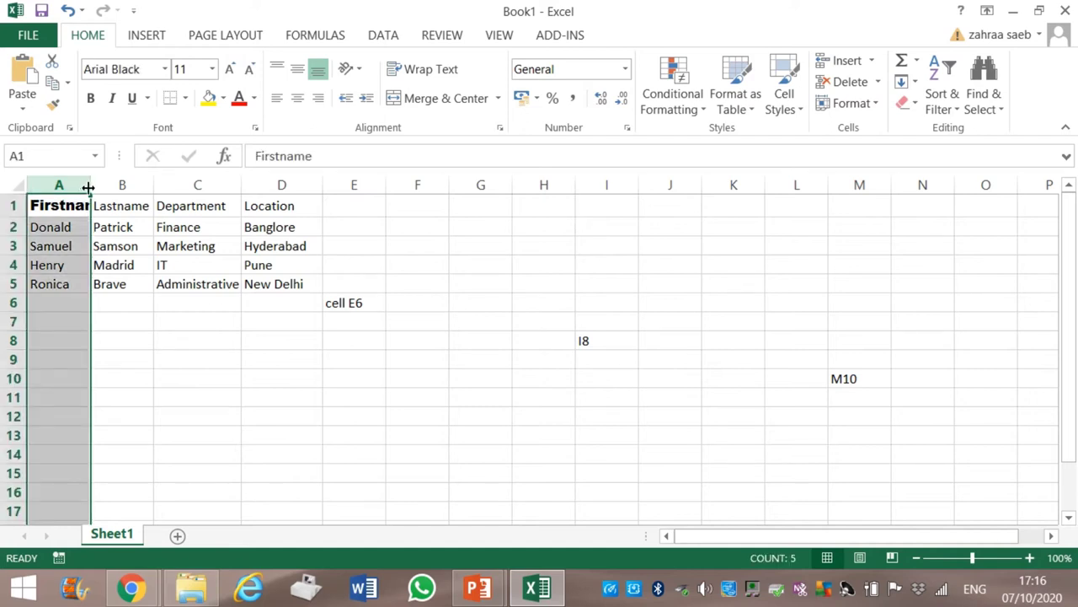
{"action": "left_click_drag", "start_coordinate": [90, 184], "coordinate": [120, 185]}
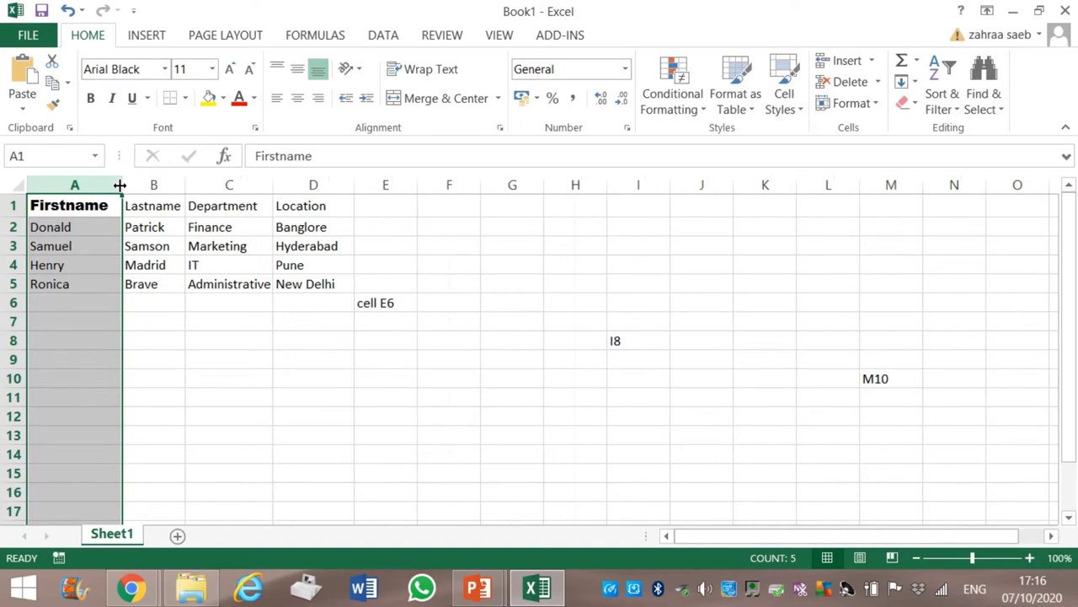
{"action": "left_click", "coordinate": [163, 324]}
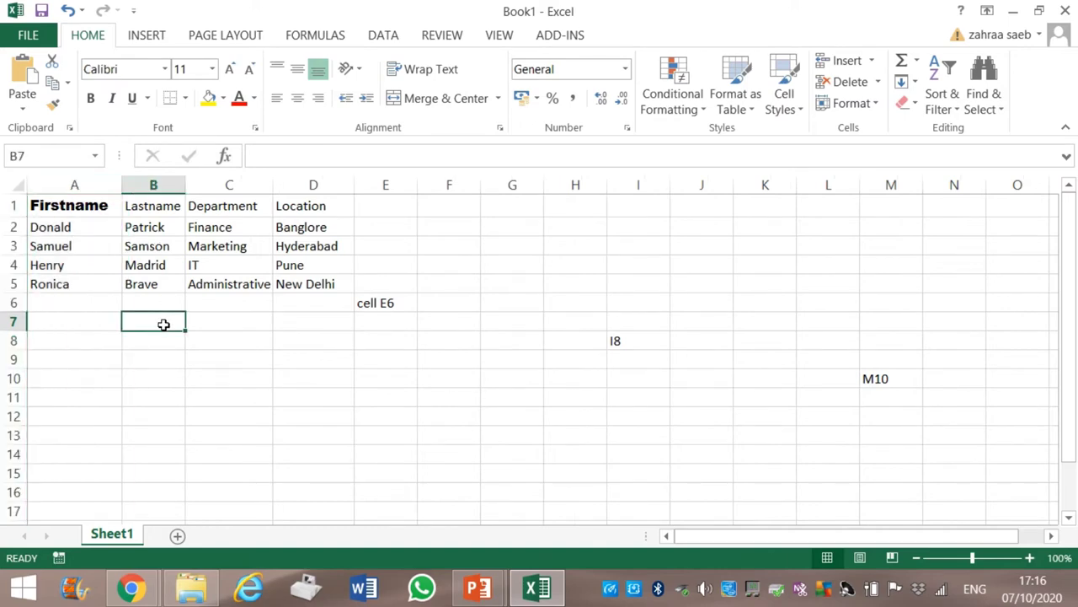
{"action": "left_click", "coordinate": [535, 587]}
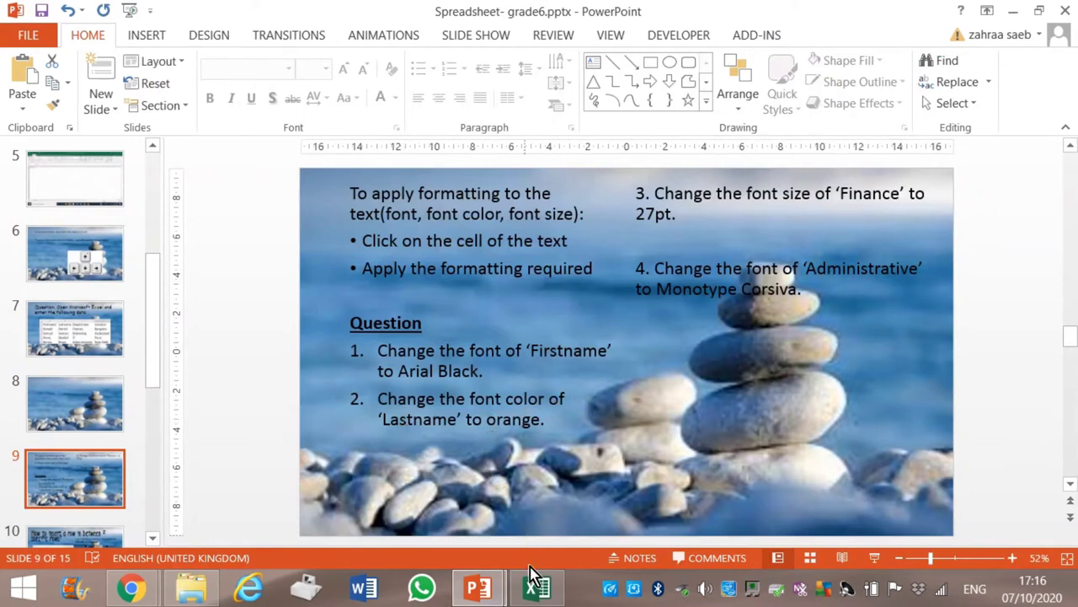
Back in Excel, make the Lastname heading in B1 orange.
{"action": "left_click", "coordinate": [515, 590]}
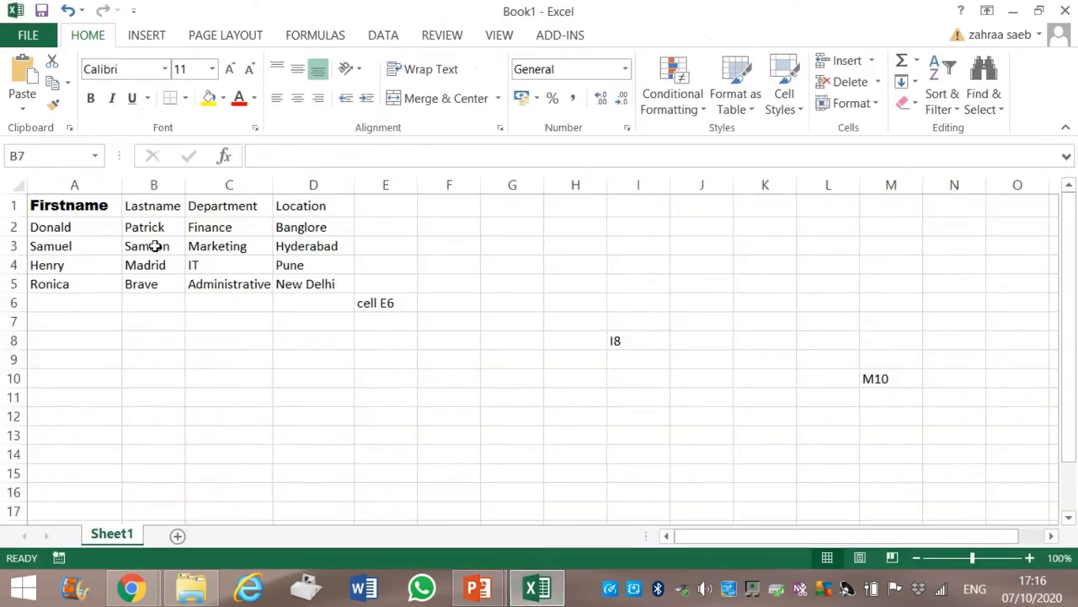
{"action": "left_click", "coordinate": [173, 207]}
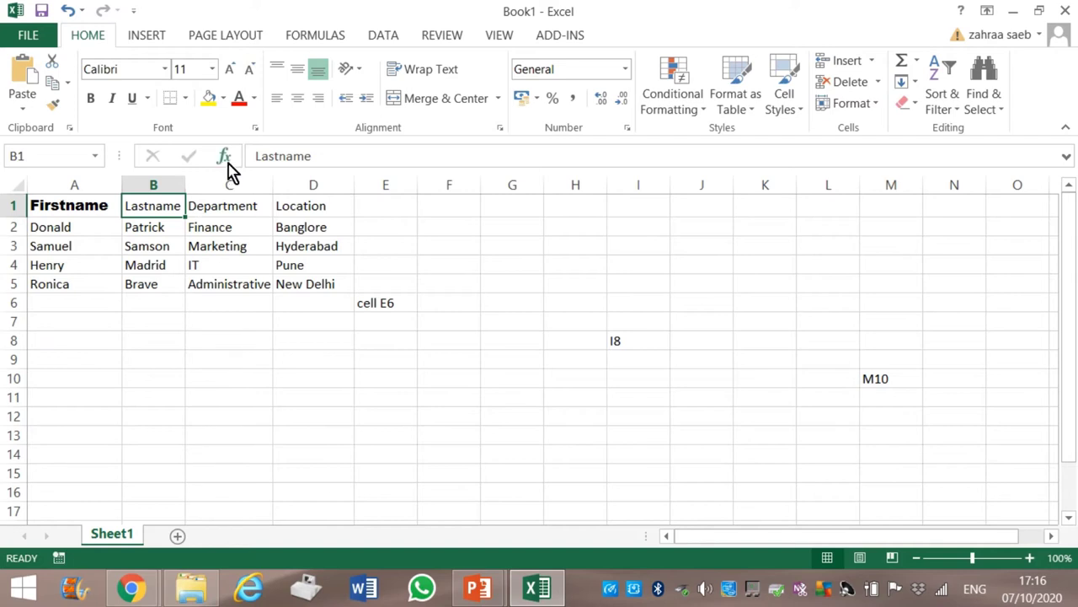
{"action": "left_click", "coordinate": [255, 99]}
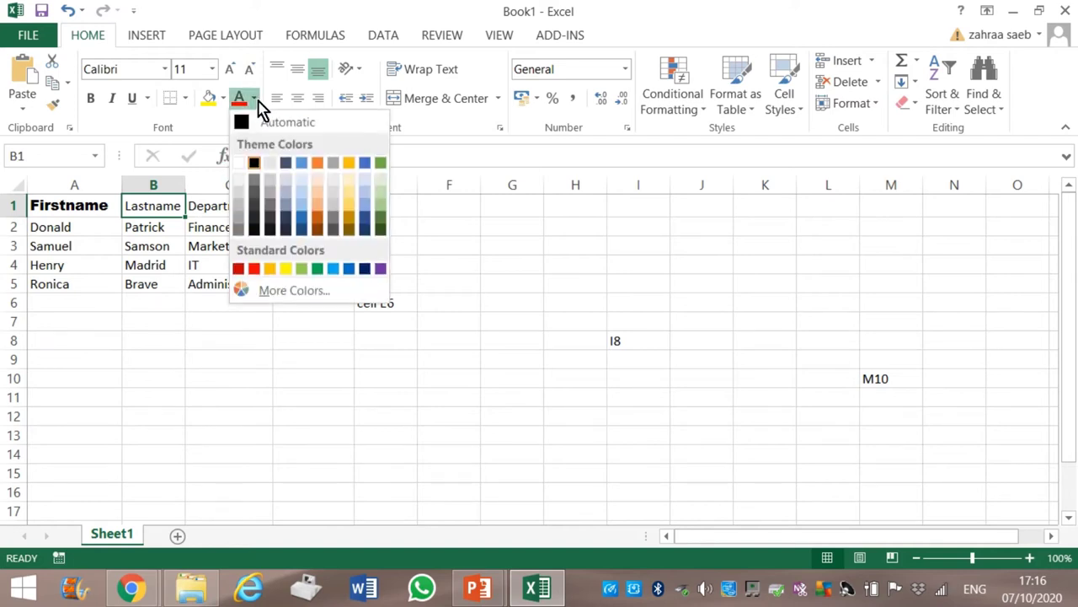
{"action": "left_click", "coordinate": [317, 169]}
{"action": "left_click", "coordinate": [374, 396]}
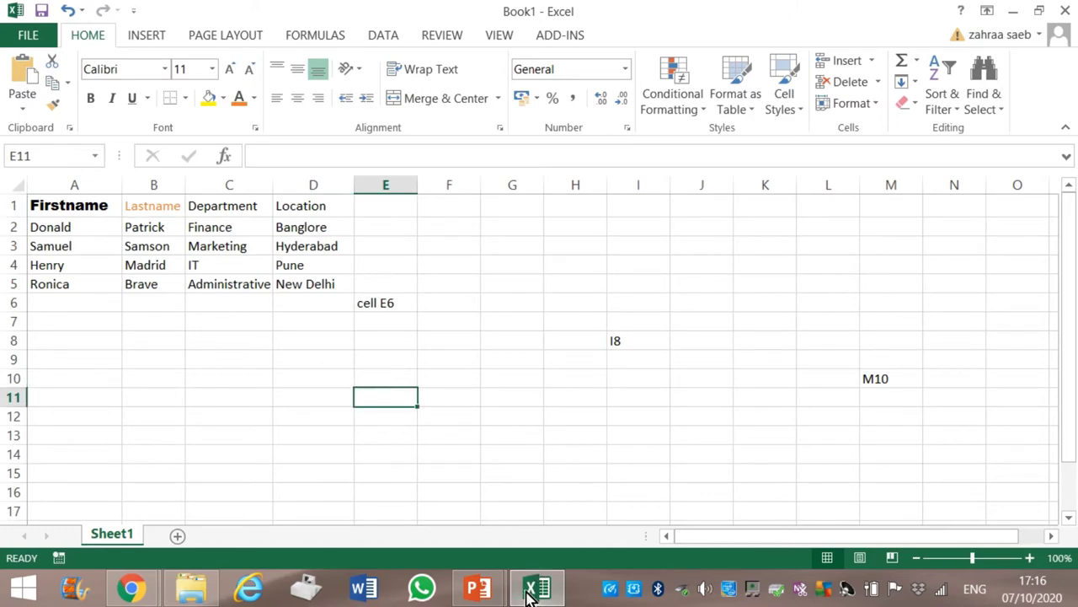
Check the instructions slide, then return to Excel and select Finance in C2.
{"action": "mouse_move", "coordinate": [478, 589]}
{"action": "left_click", "coordinate": [400, 506]}
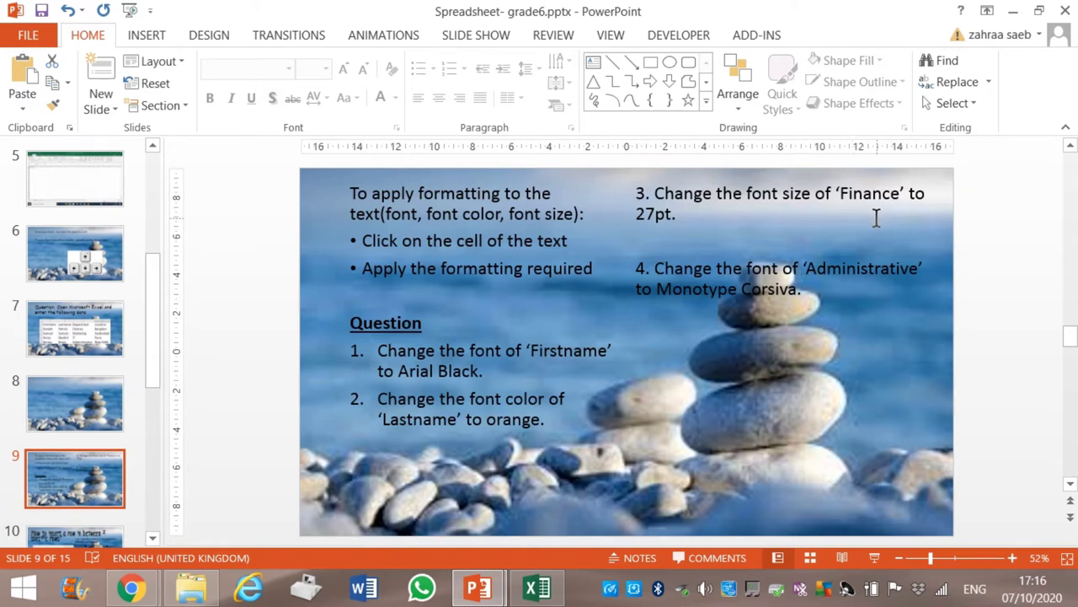
{"action": "left_click", "coordinate": [536, 588]}
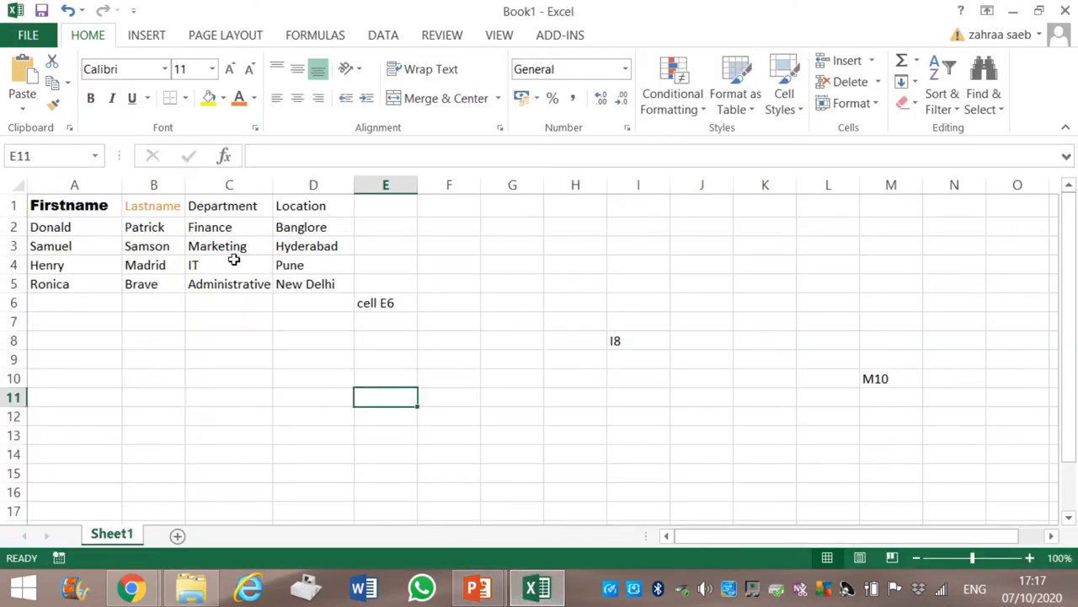
{"action": "left_click", "coordinate": [216, 235]}
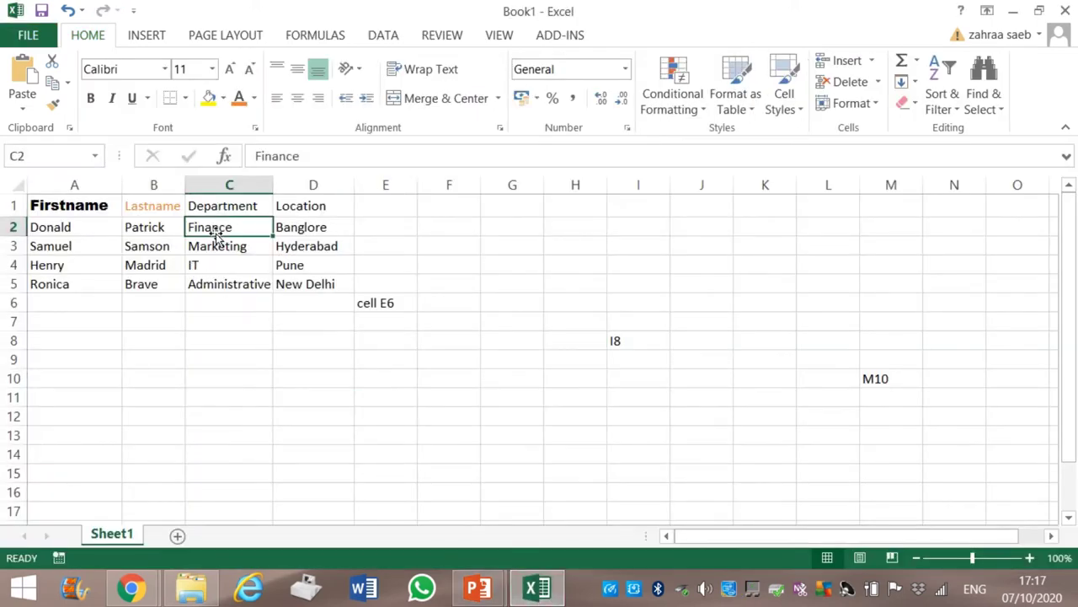
{"action": "left_click", "coordinate": [213, 69]}
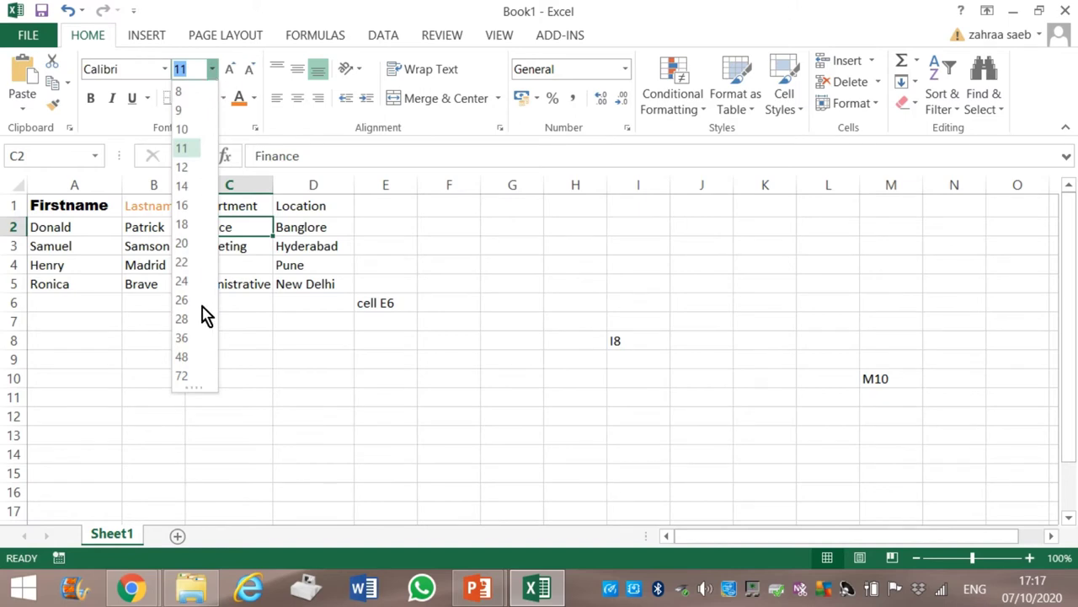
Set Finance in C2 to 27 pt and autofit column C to fit it.
{"action": "left_click", "coordinate": [192, 71]}
{"action": "key", "text": "BackSpace"}
{"action": "key", "text": "BackSpace"}
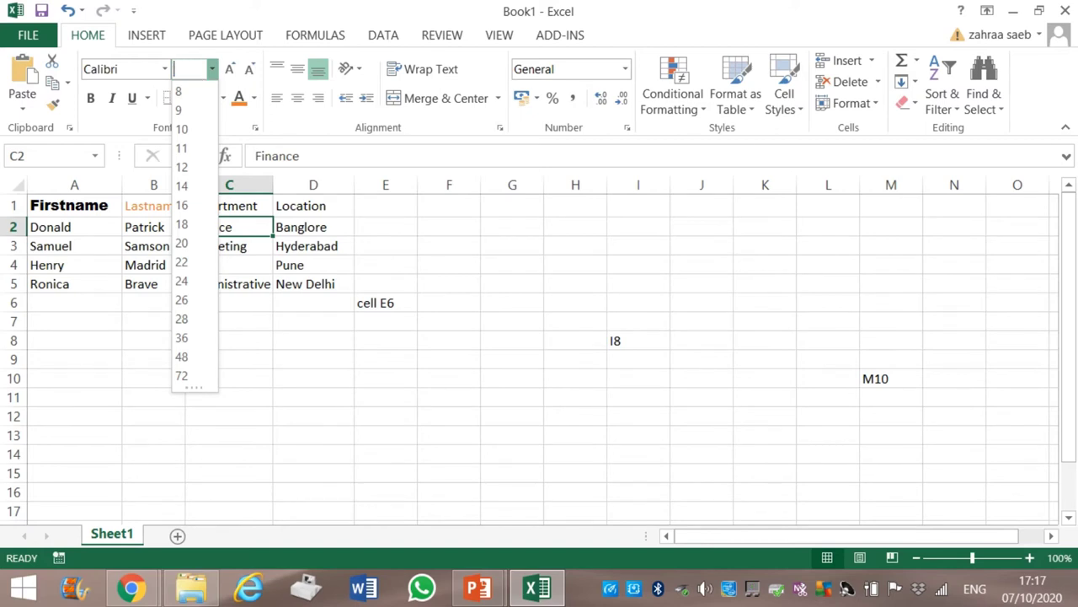
{"action": "type", "text": "27"}
{"action": "key", "text": "Return"}
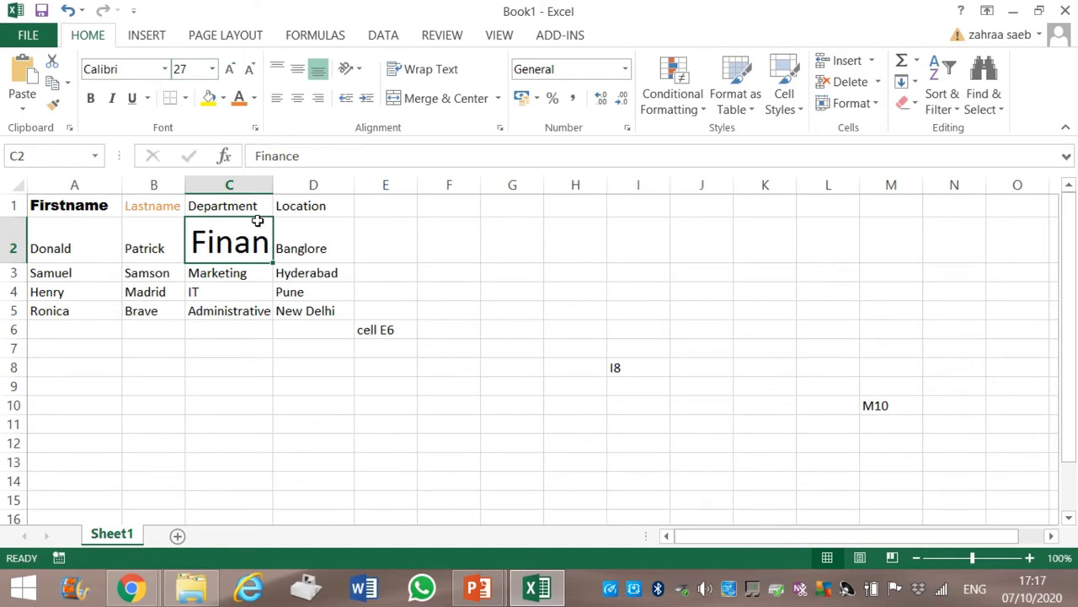
{"action": "double_click", "coordinate": [274, 182]}
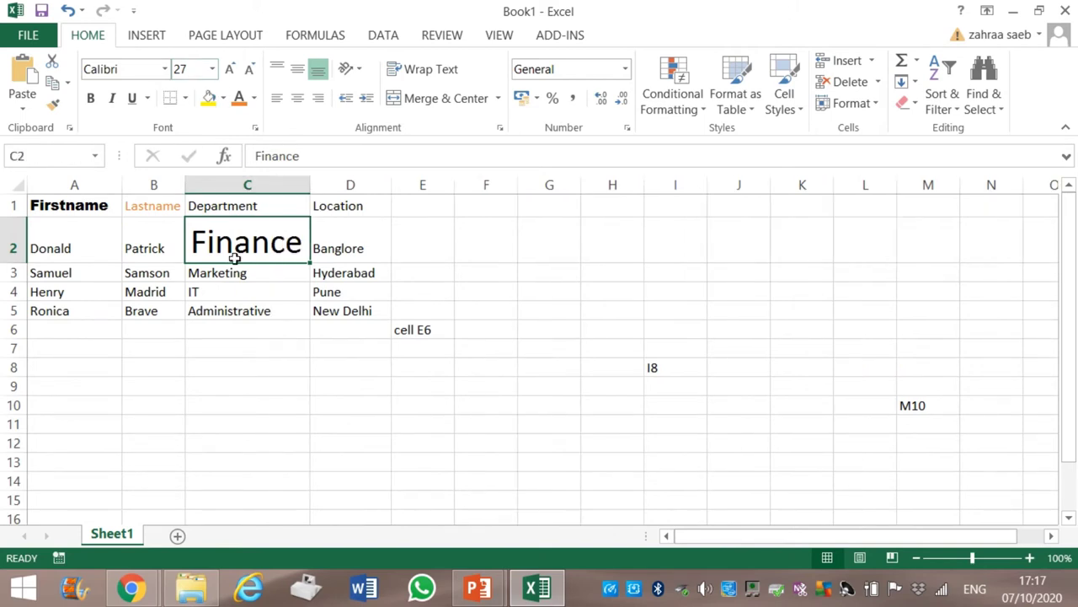
{"action": "left_click", "coordinate": [304, 381]}
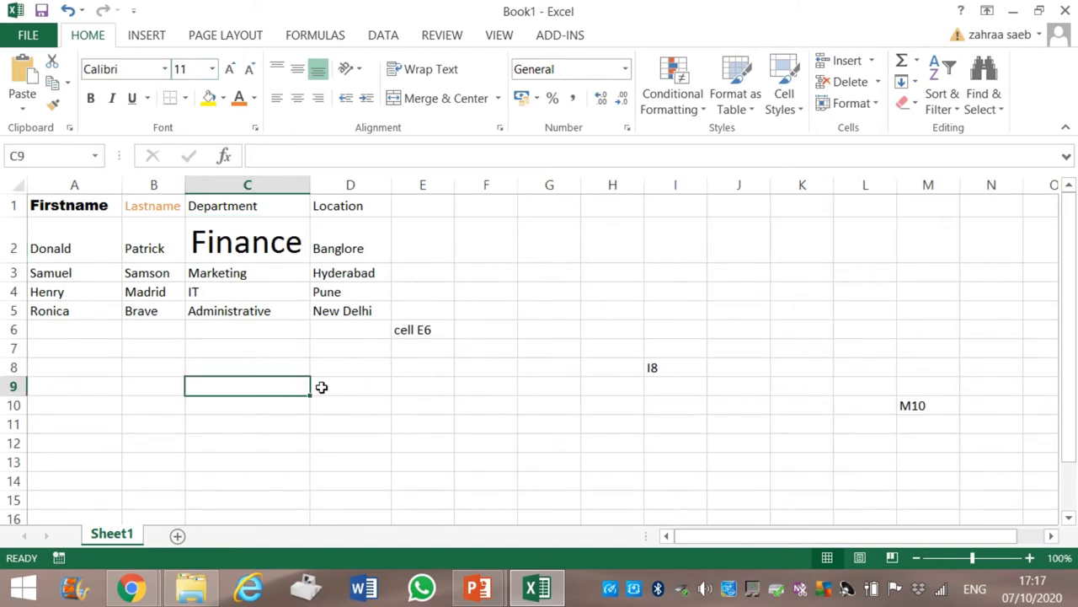
{"action": "mouse_move", "coordinate": [480, 594]}
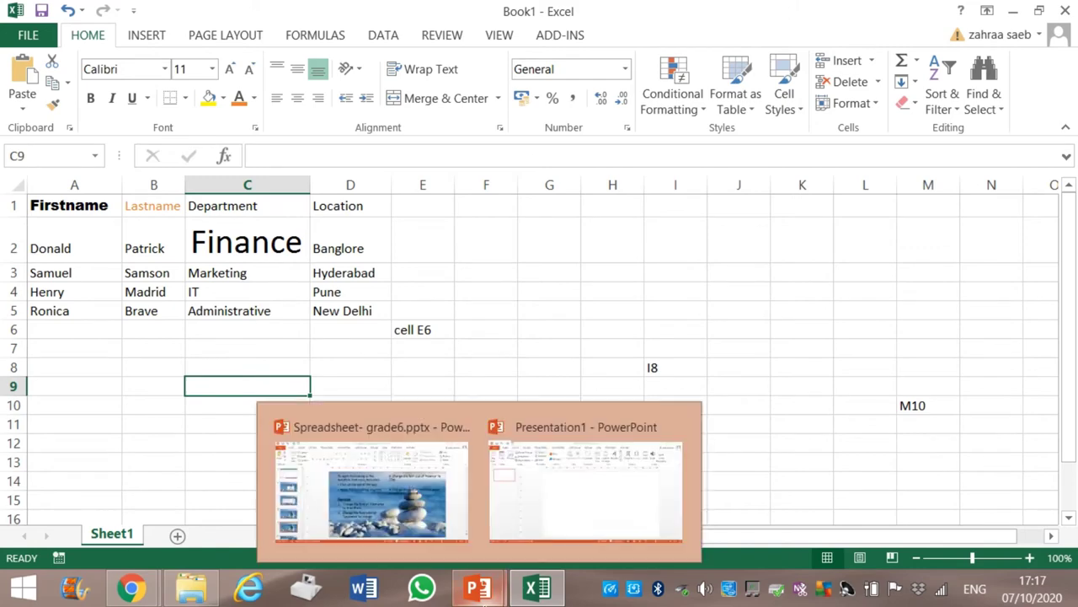
{"action": "left_click", "coordinate": [421, 522]}
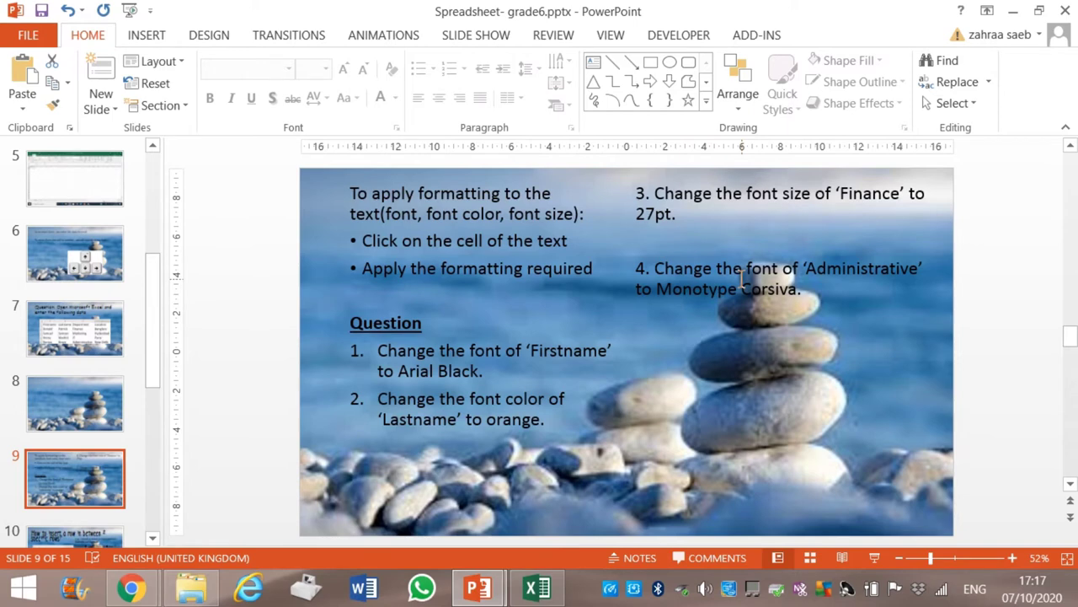
{"action": "left_click", "coordinate": [536, 589]}
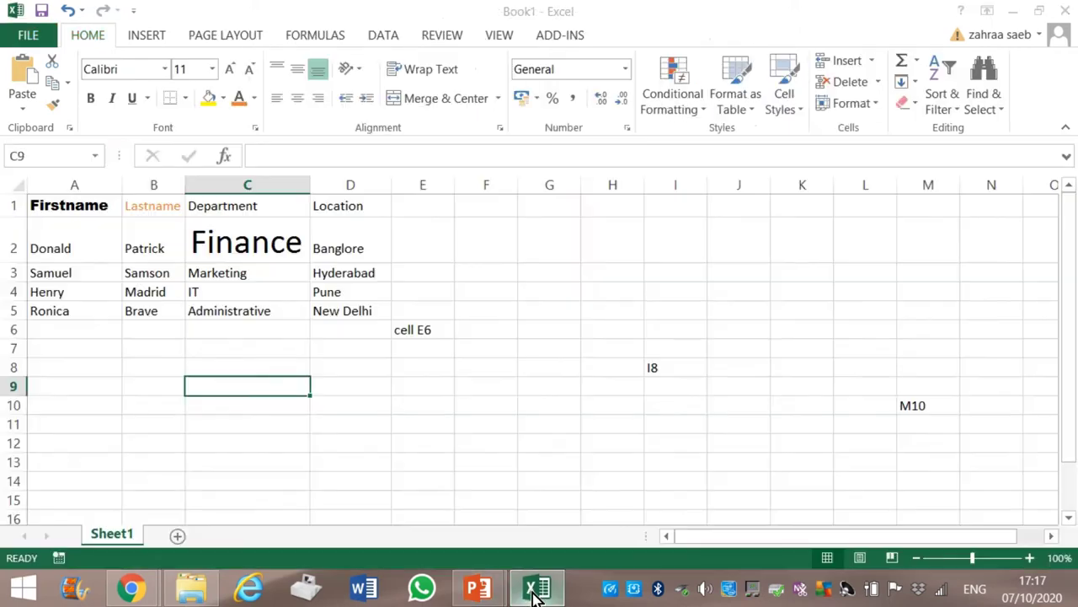
Set the Administrative entry in C5 to Monotype Corsiva.
{"action": "left_click", "coordinate": [222, 314]}
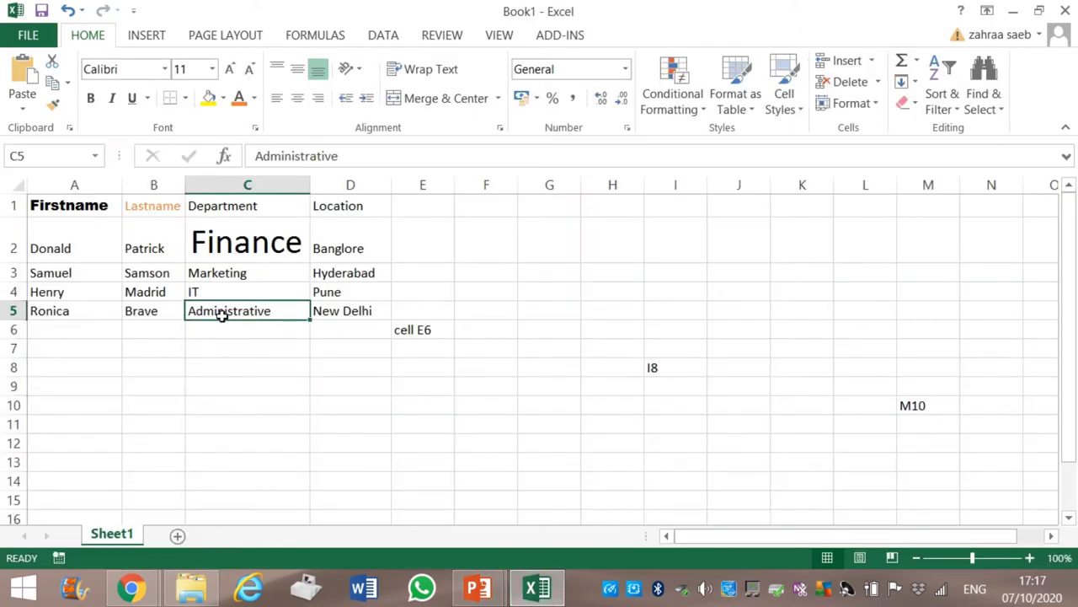
{"action": "left_click", "coordinate": [165, 70]}
{"action": "type", "text": "Maiandra GD"}
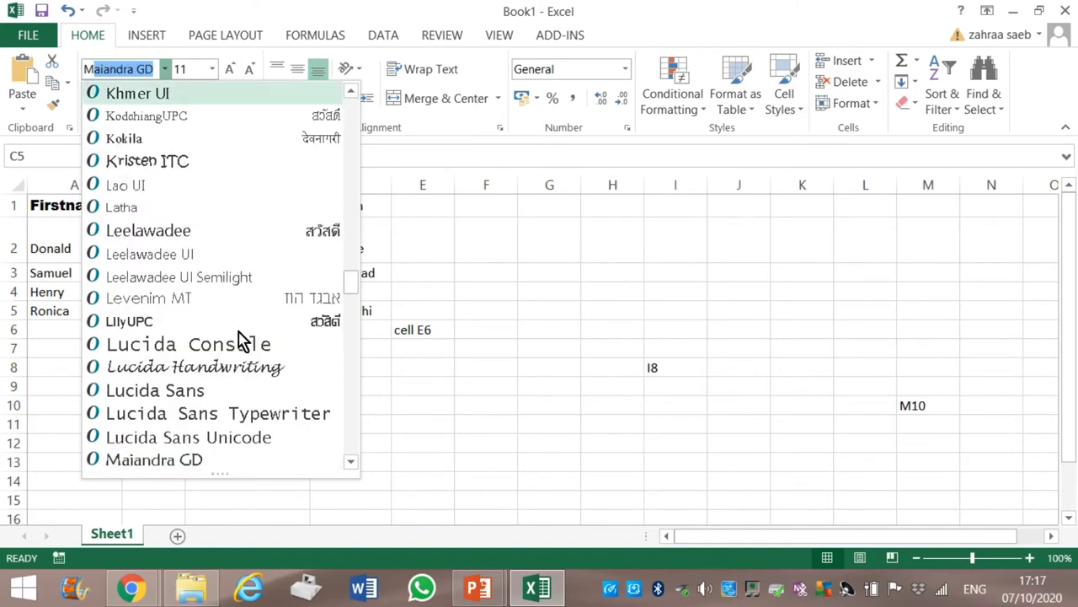
{"action": "left_click", "coordinate": [351, 463]}
{"action": "scroll", "coordinate": [352, 472], "scroll_direction": "down", "scroll_amount": 7}
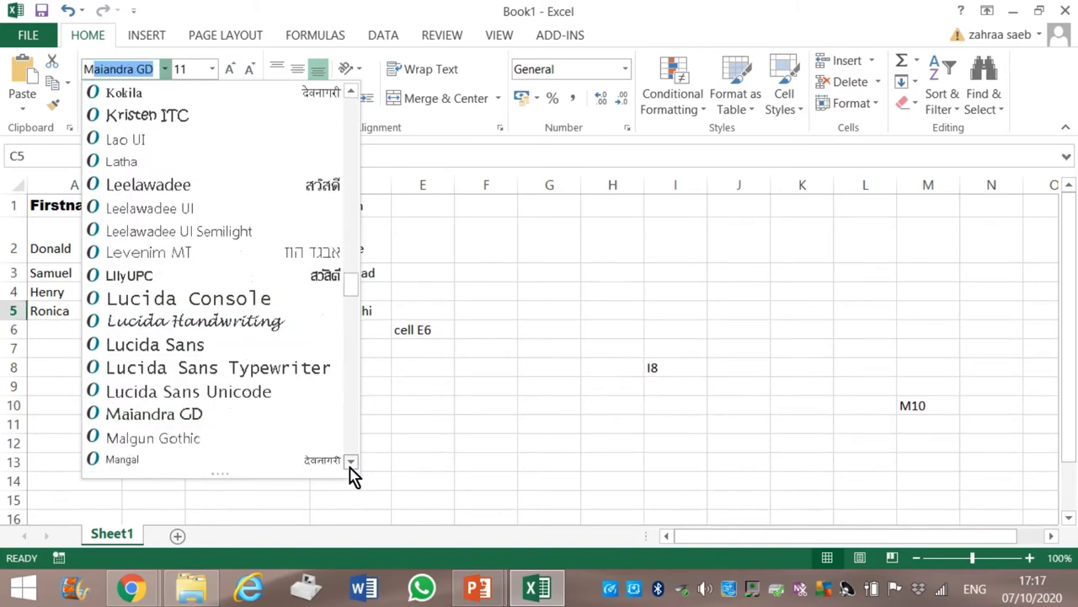
{"action": "scroll", "coordinate": [351, 471], "scroll_direction": "down", "scroll_amount": 3}
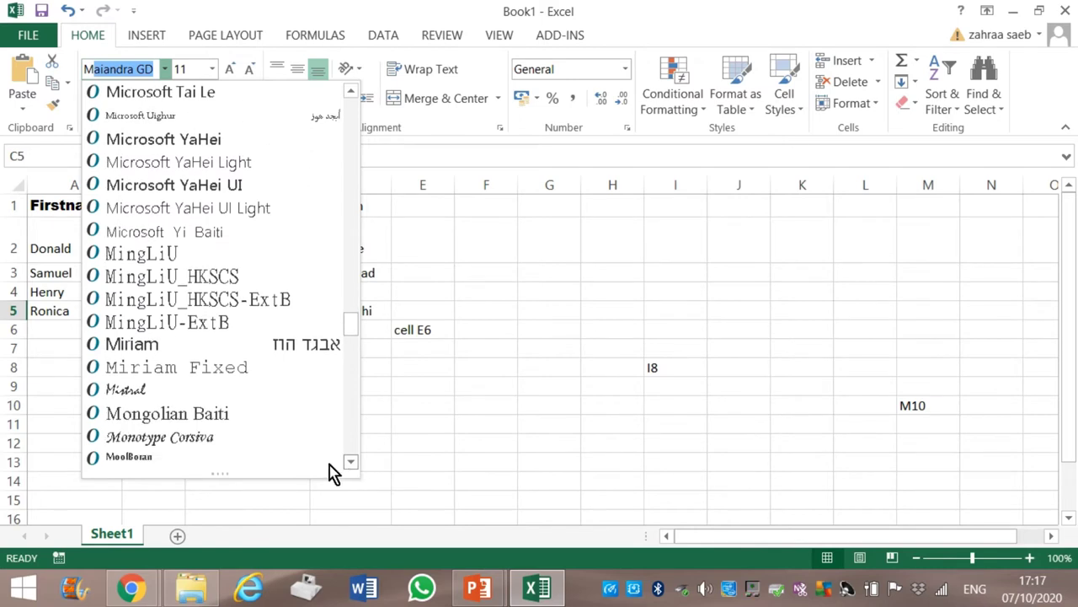
{"action": "left_click", "coordinate": [203, 438]}
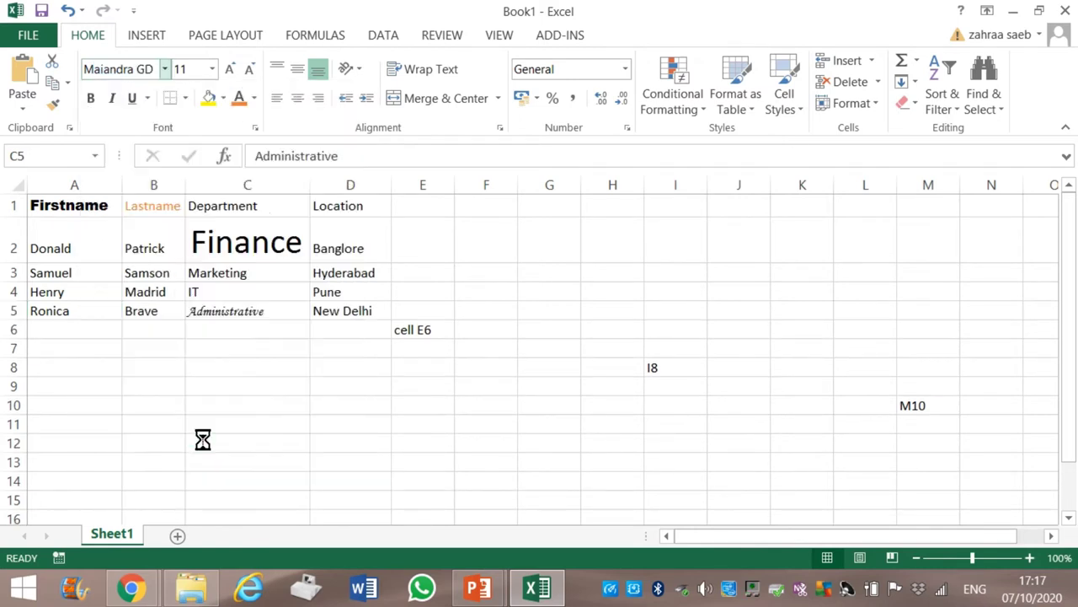
{"action": "left_click", "coordinate": [272, 411]}
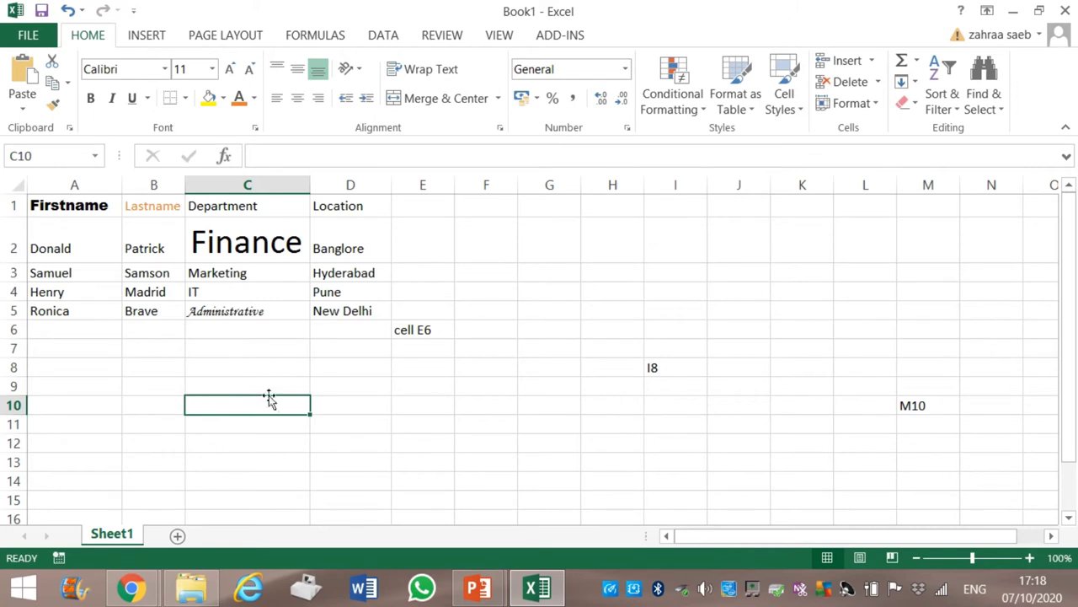
Select the Banglore cell D2, then bring the PowerPoint slide back to the front.
{"action": "left_click", "coordinate": [353, 249]}
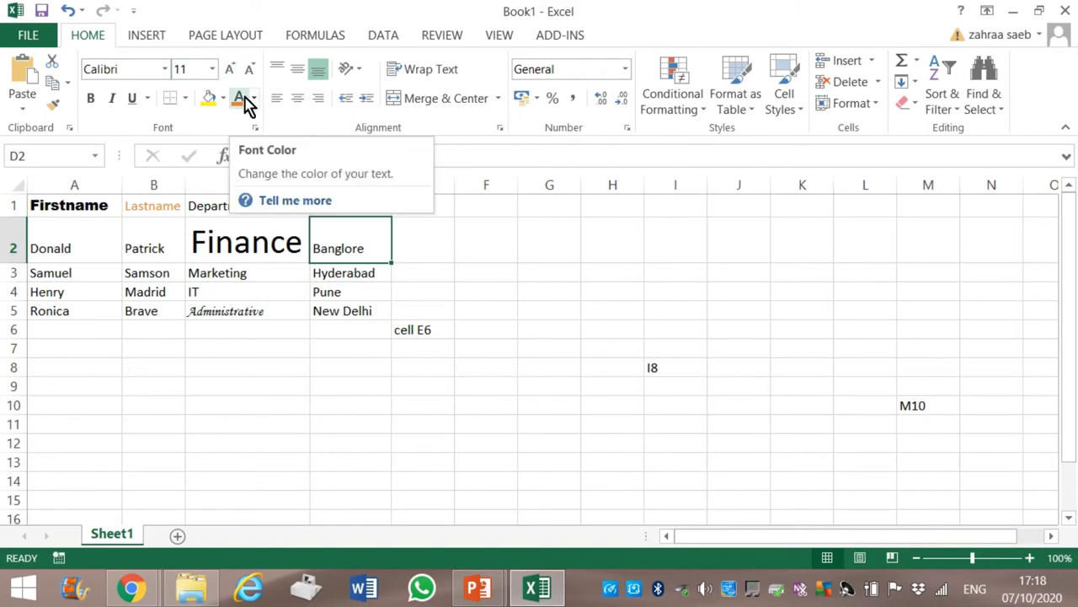
{"action": "left_click", "coordinate": [272, 407]}
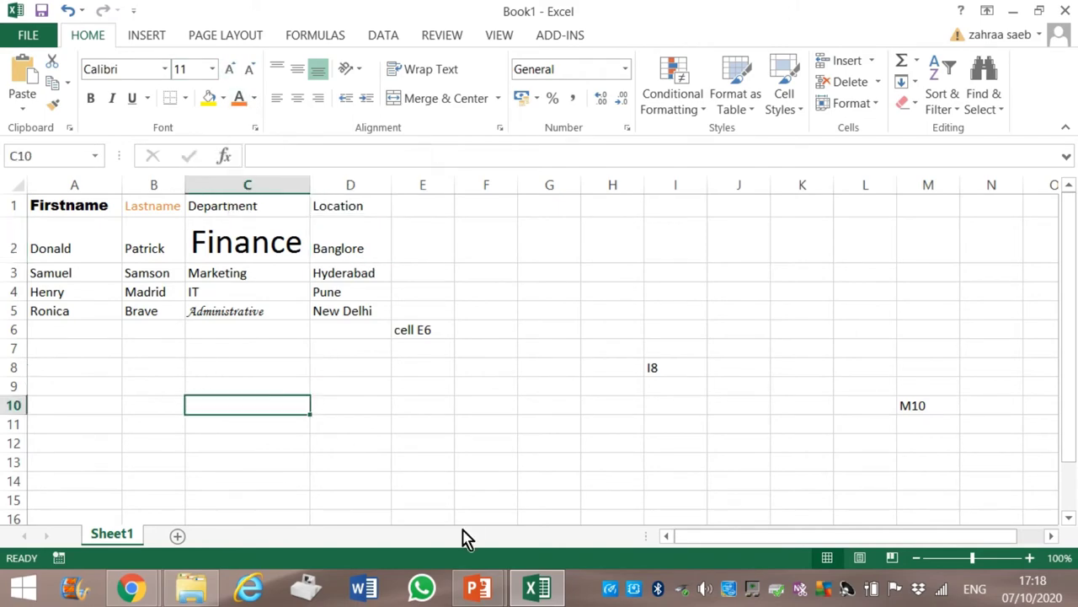
{"action": "mouse_move", "coordinate": [478, 587]}
{"action": "left_click", "coordinate": [375, 501]}
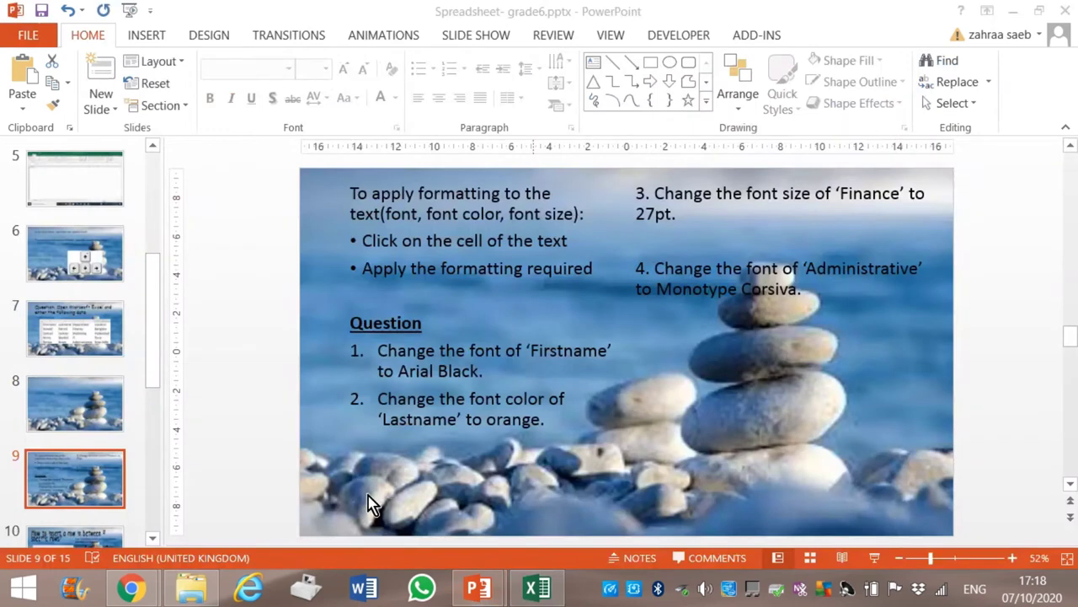
Show slide 10 on inserting a row between Donald and Samuel, then return to Excel.
{"action": "left_click", "coordinate": [46, 534]}
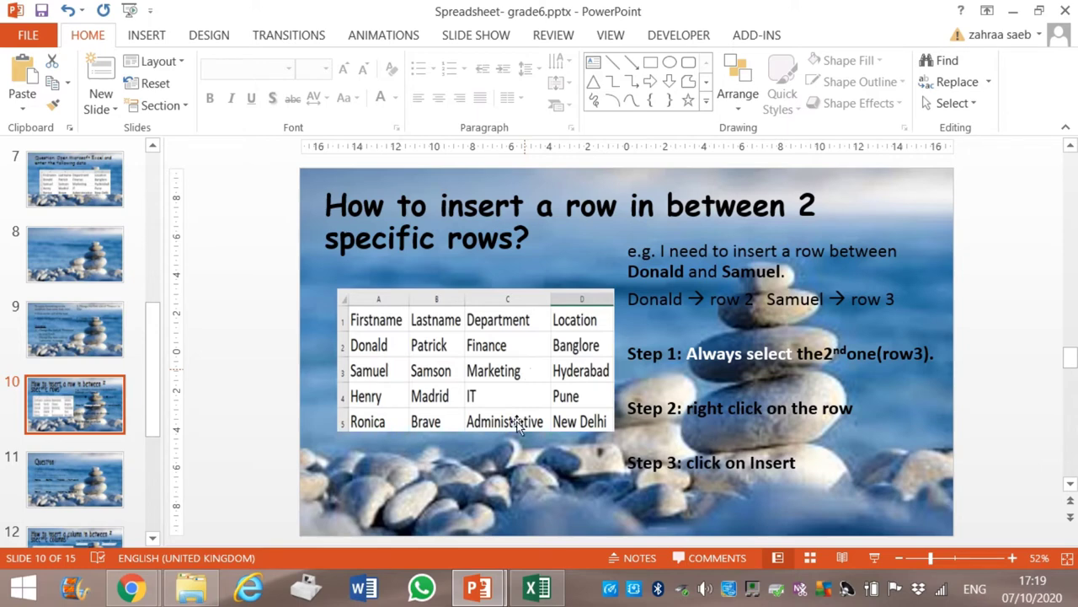
{"action": "left_click", "coordinate": [520, 590]}
Insert a blank row 3 between Donald's and Samuel's rows, then switch to PowerPoint.
{"action": "left_click", "coordinate": [10, 248]}
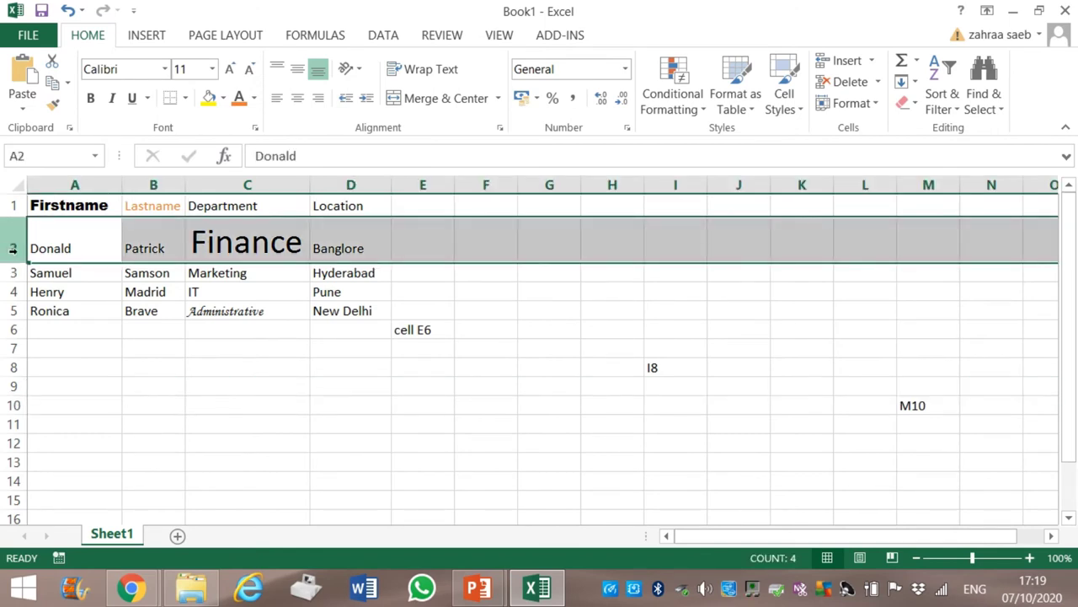
{"action": "left_click", "coordinate": [10, 272]}
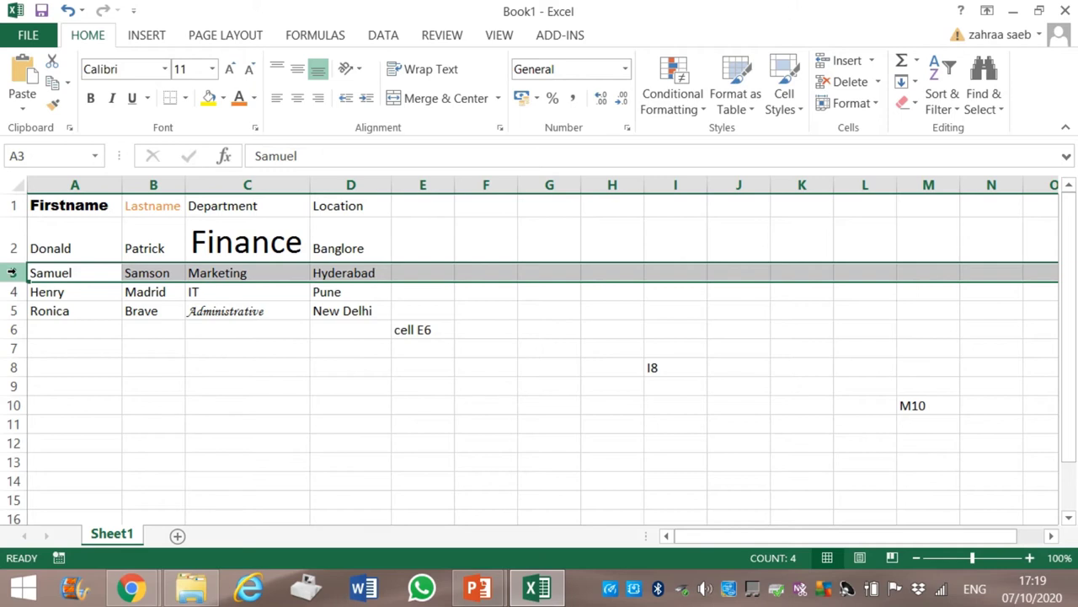
{"action": "right_click", "coordinate": [12, 272]}
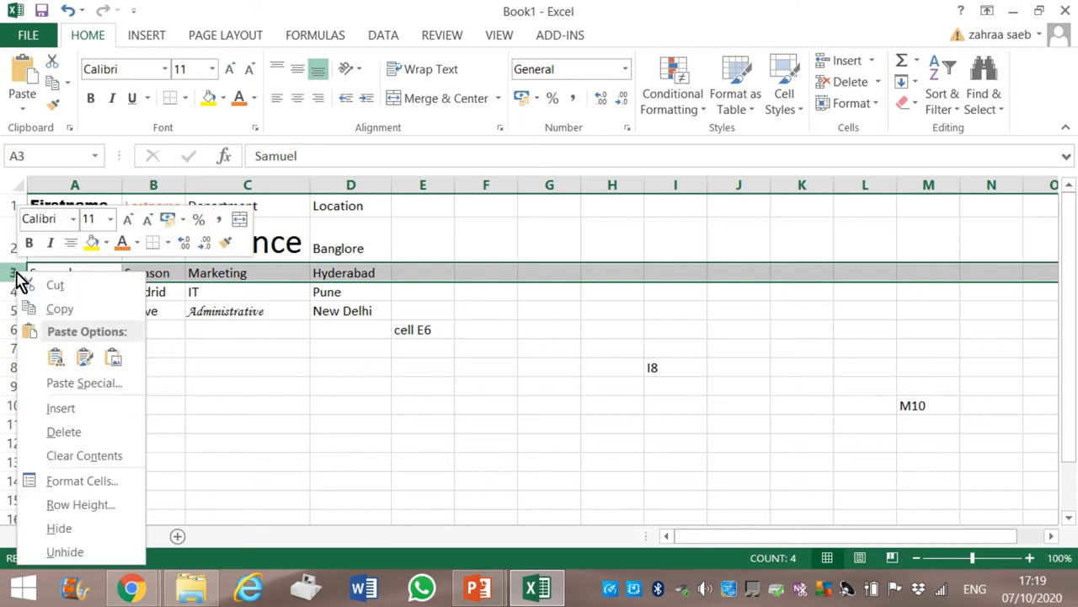
{"action": "left_click", "coordinate": [94, 412]}
{"action": "left_click", "coordinate": [165, 405]}
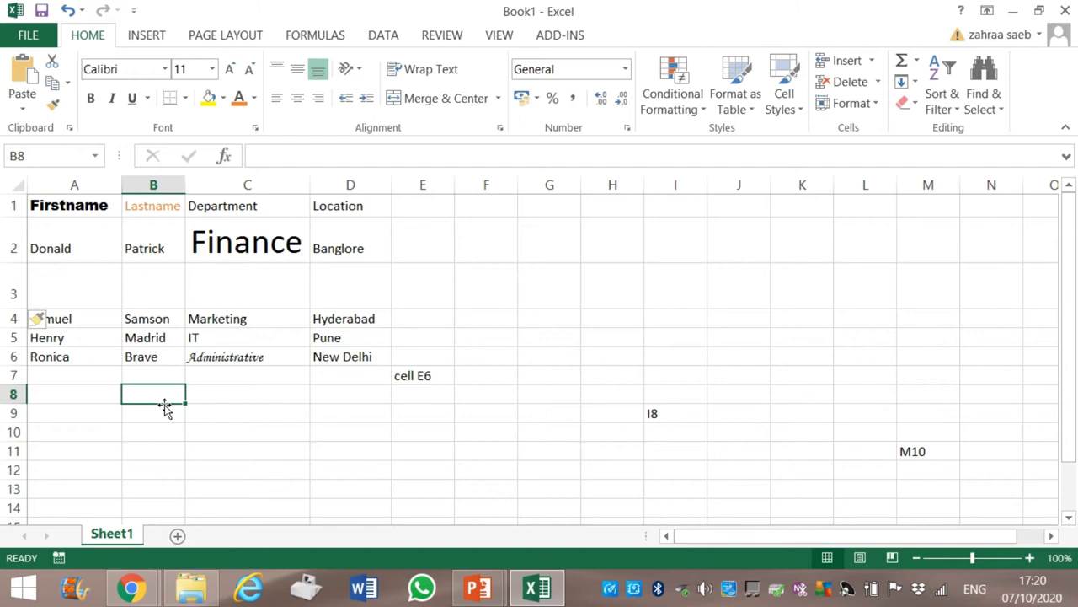
{"action": "mouse_move", "coordinate": [476, 587]}
{"action": "left_click", "coordinate": [321, 516]}
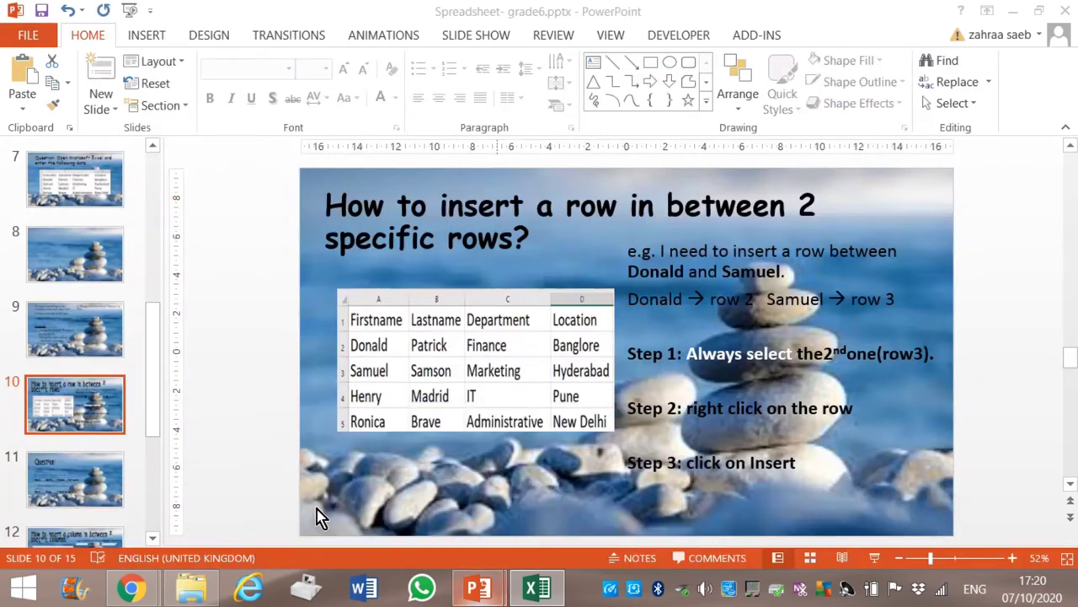
Show Question slide 11, then restore the Excel workbook as a smaller window over it.
{"action": "left_click", "coordinate": [68, 495]}
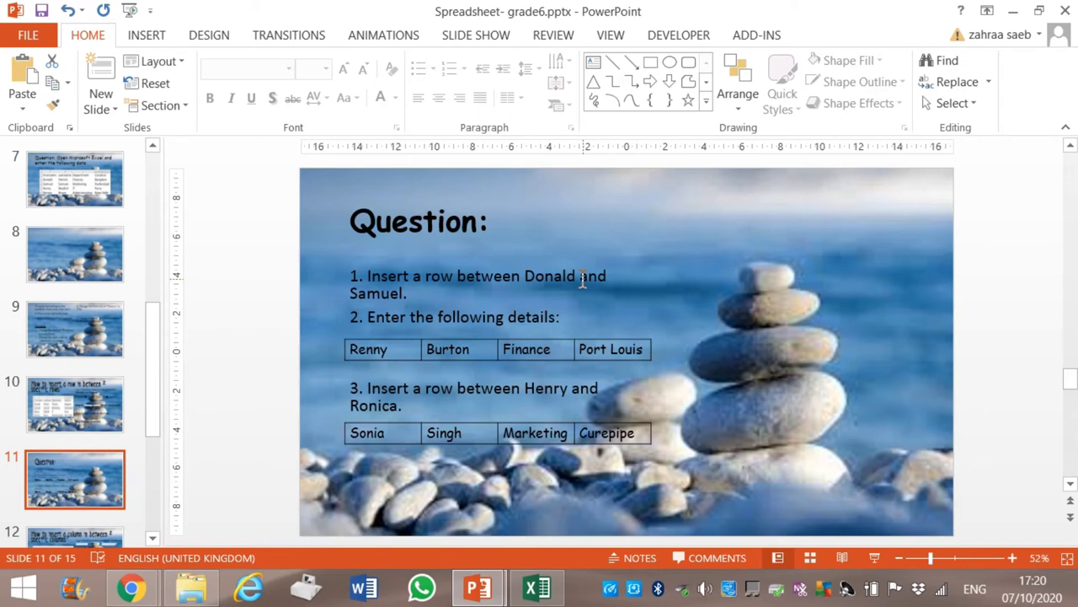
{"action": "left_click", "coordinate": [537, 589]}
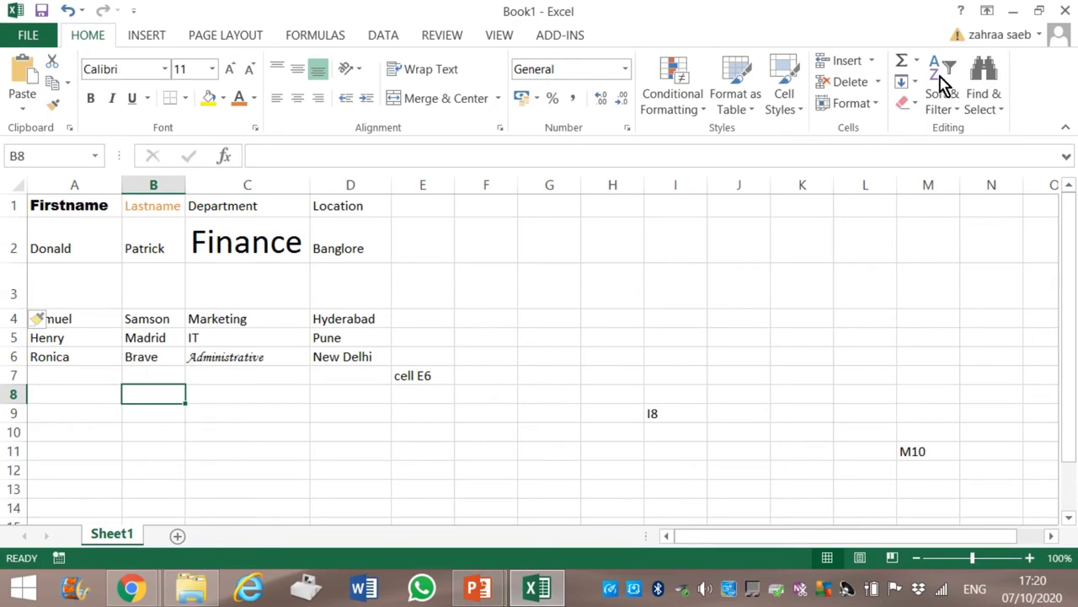
{"action": "left_click", "coordinate": [1039, 10]}
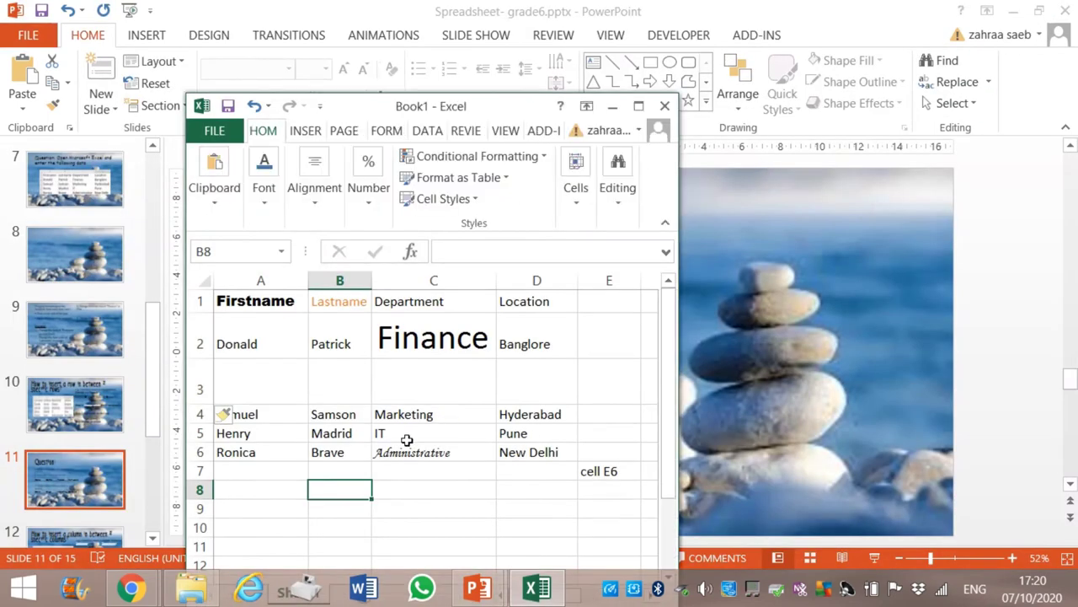
{"action": "left_click_drag", "start_coordinate": [377, 102], "coordinate": [826, 132]}
{"action": "left_click", "coordinate": [712, 404]}
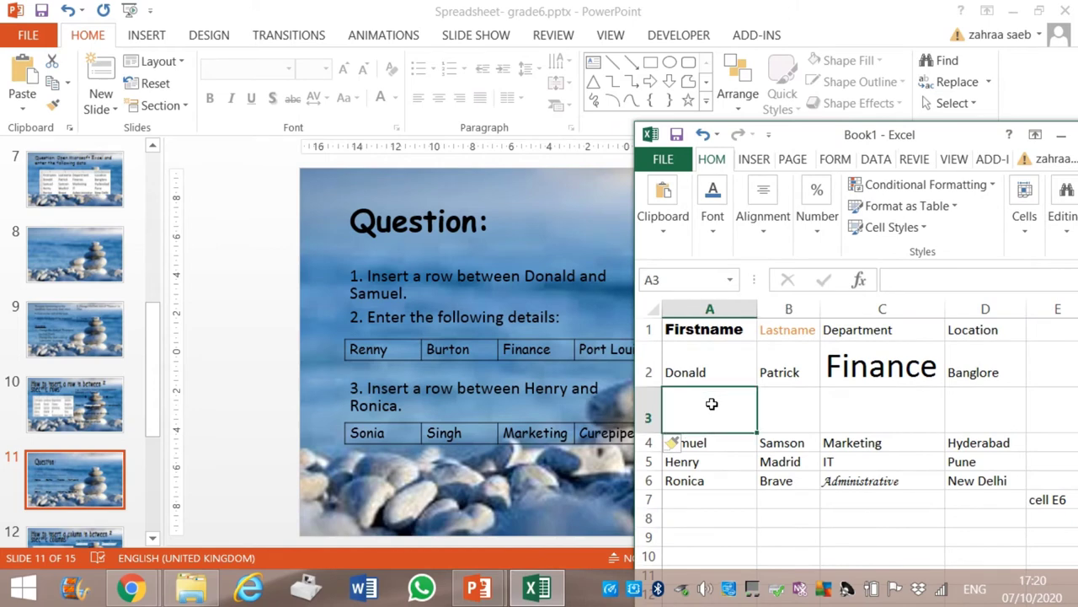
{"action": "type", "text": "Renny"}
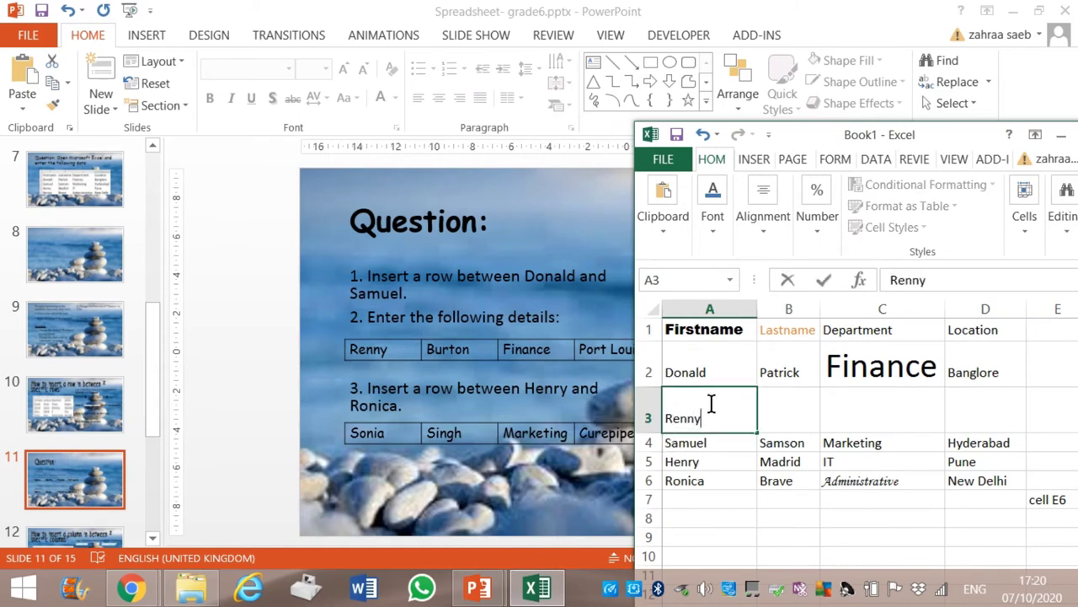
{"action": "key", "text": "Tab"}
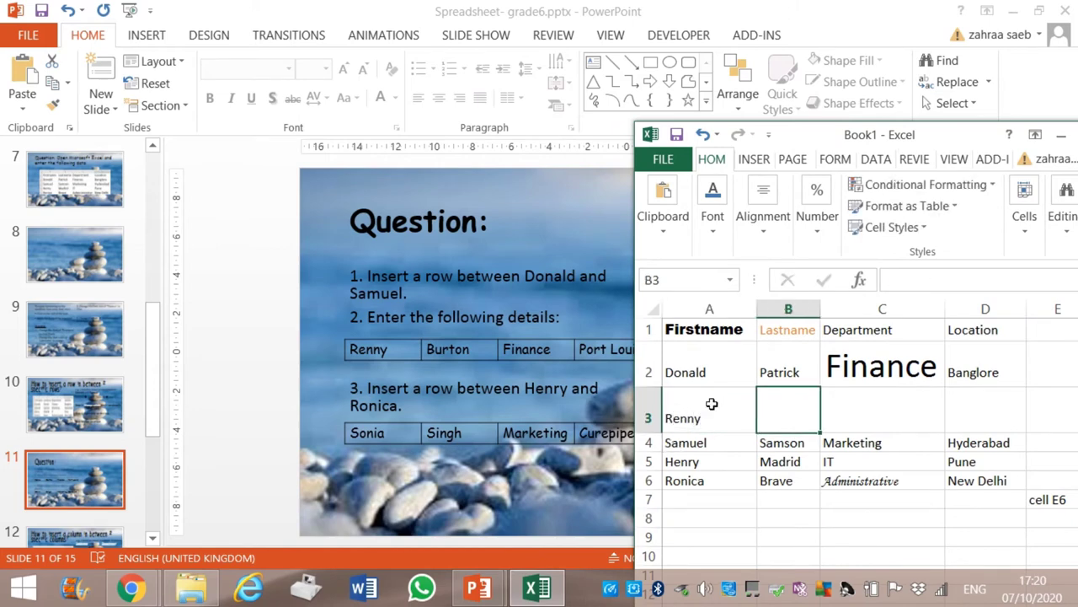
{"action": "type", "text": "Burton"}
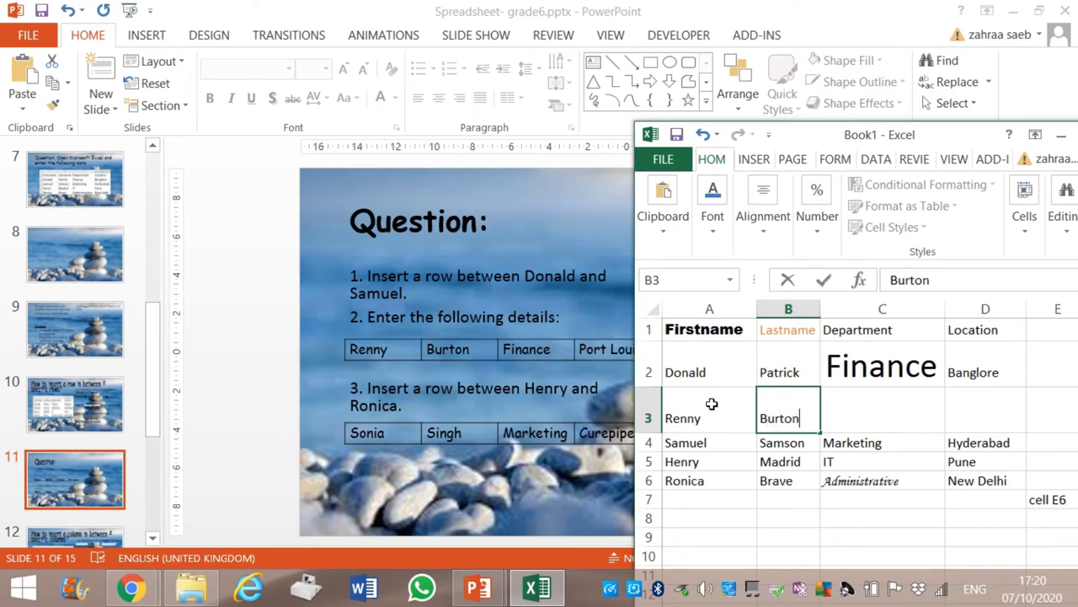
{"action": "key", "text": "Tab"}
{"action": "type", "text": "Fin"}
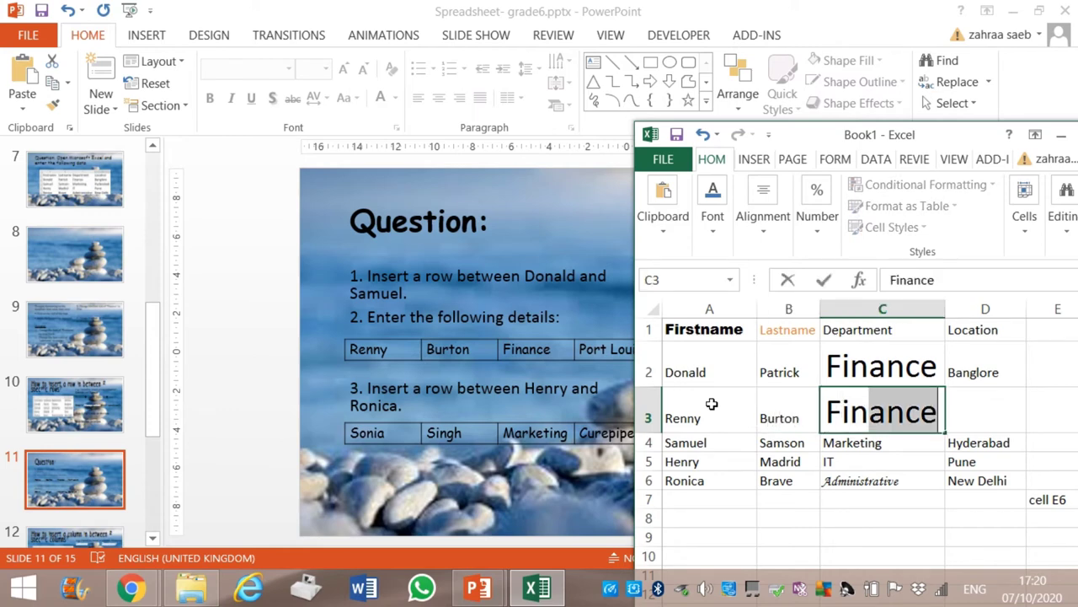
{"action": "key", "text": "Tab"}
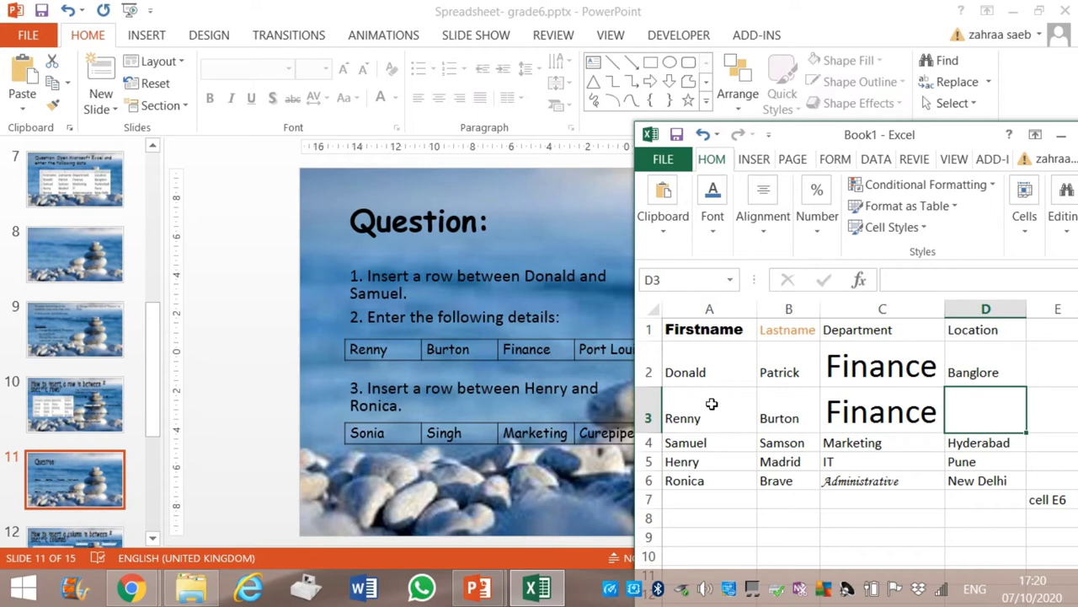
{"action": "type", "text": "Por"}
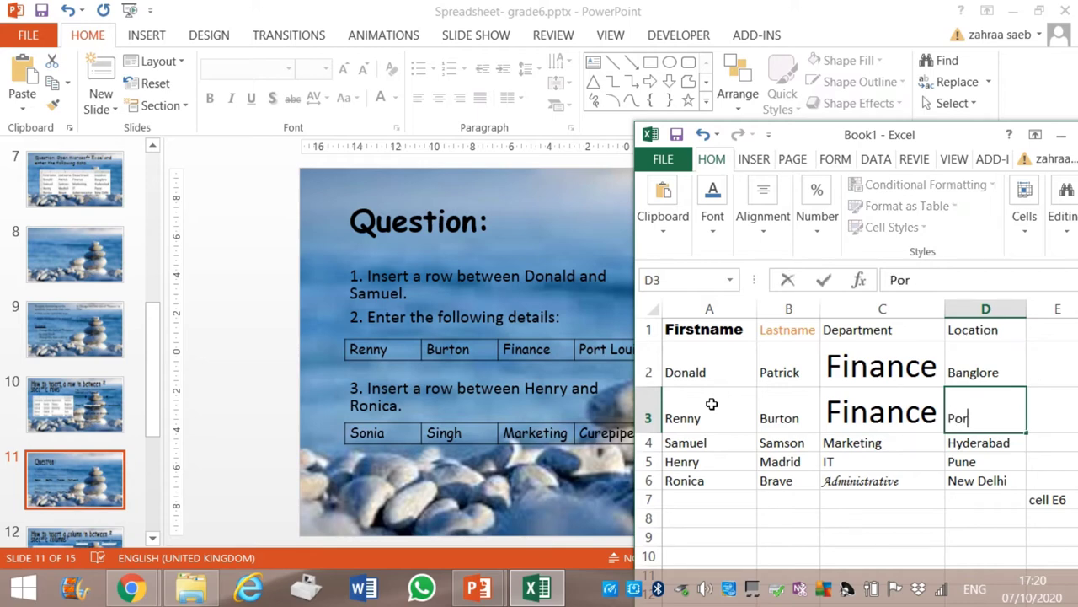
{"action": "type", "text": "t Louis"}
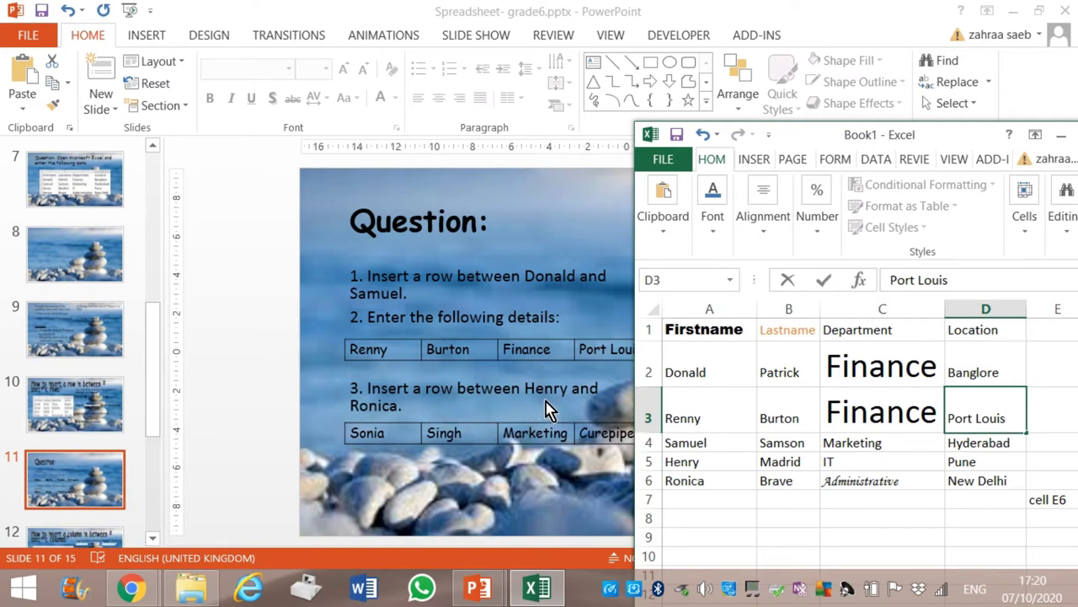
{"action": "left_click_drag", "start_coordinate": [884, 139], "coordinate": [831, 135]}
{"action": "left_click", "coordinate": [873, 118]}
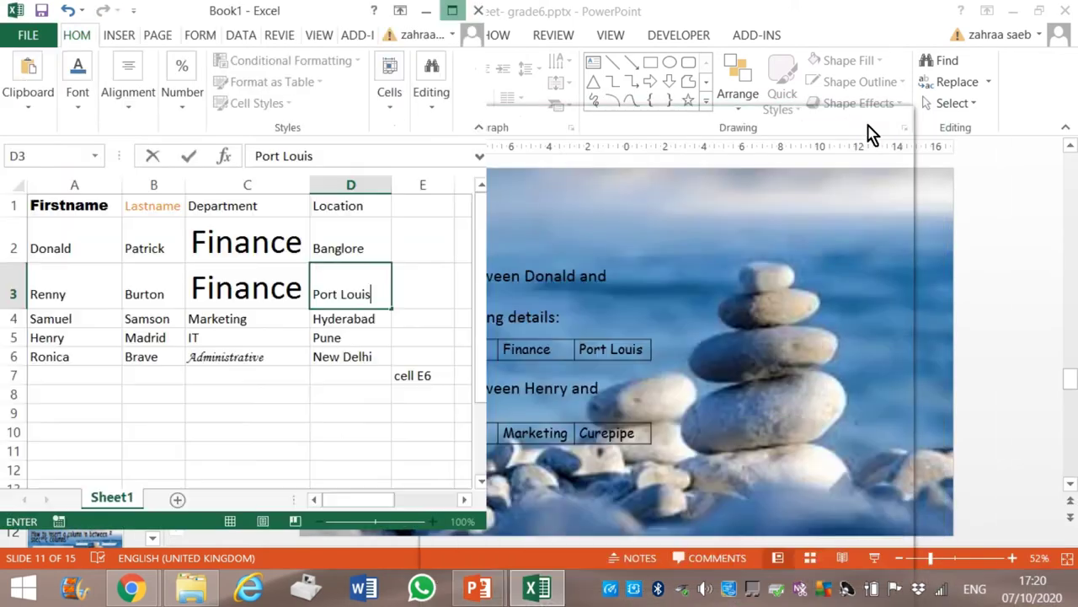
Insert a blank row 6 between Henry's and Ronica's rows.
{"action": "left_click", "coordinate": [13, 337]}
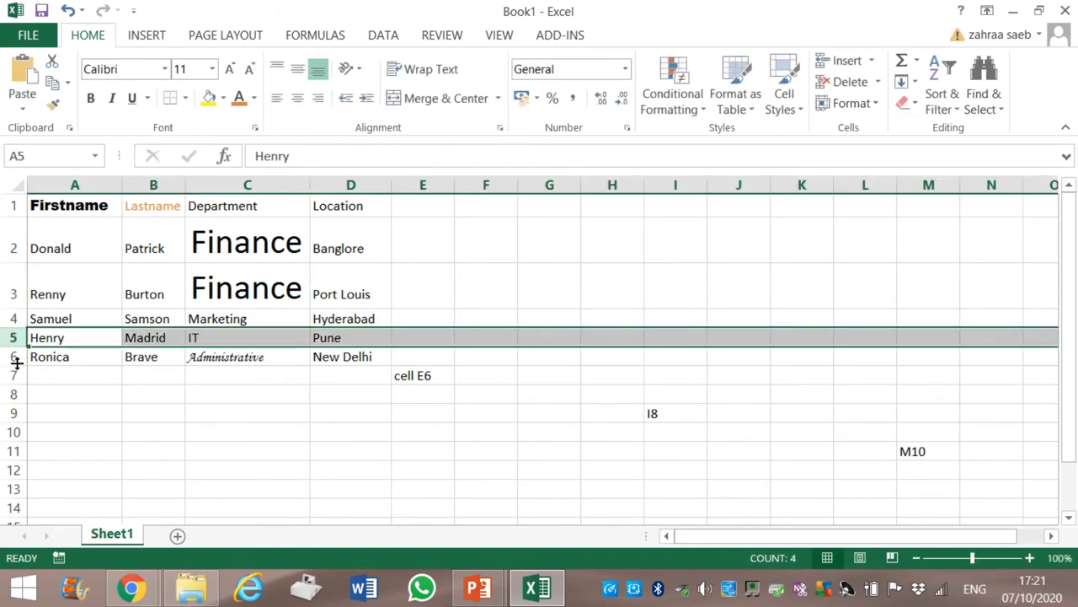
{"action": "left_click", "coordinate": [6, 357]}
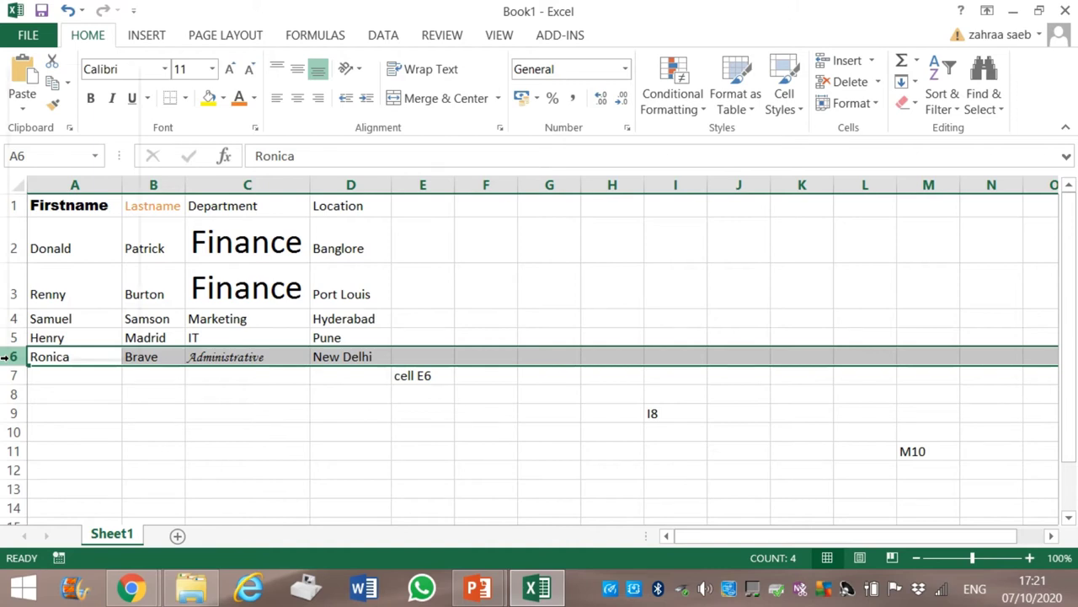
{"action": "right_click", "coordinate": [9, 358]}
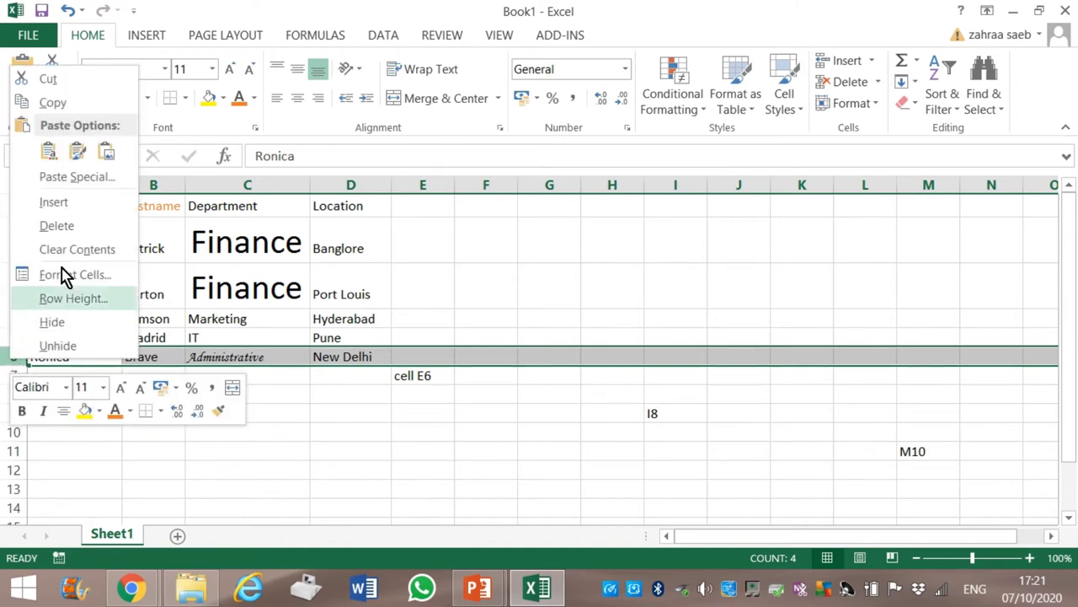
{"action": "left_click", "coordinate": [102, 202]}
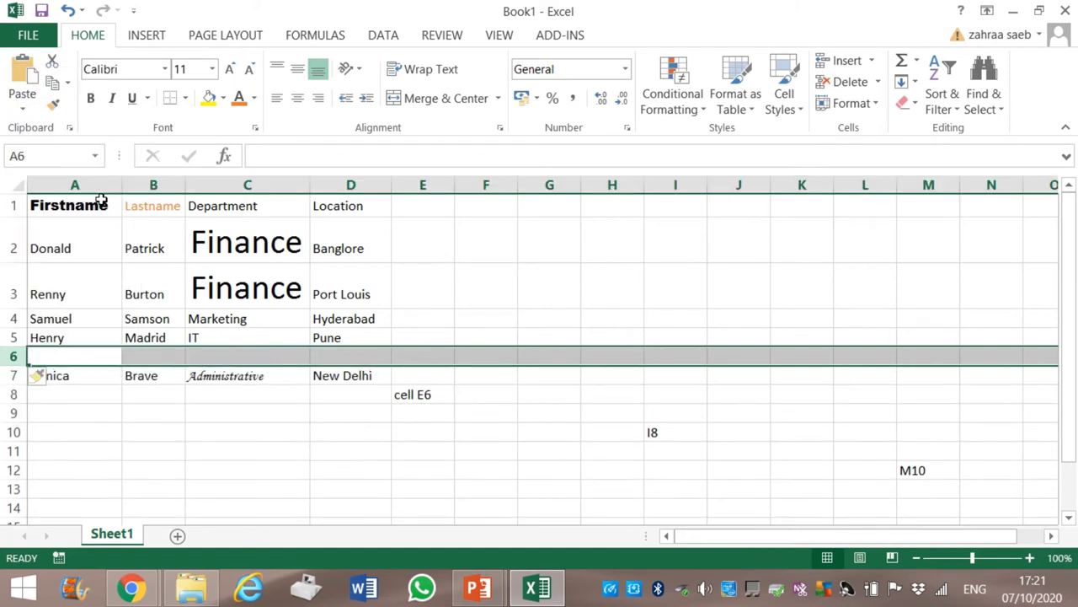
{"action": "left_click", "coordinate": [157, 414]}
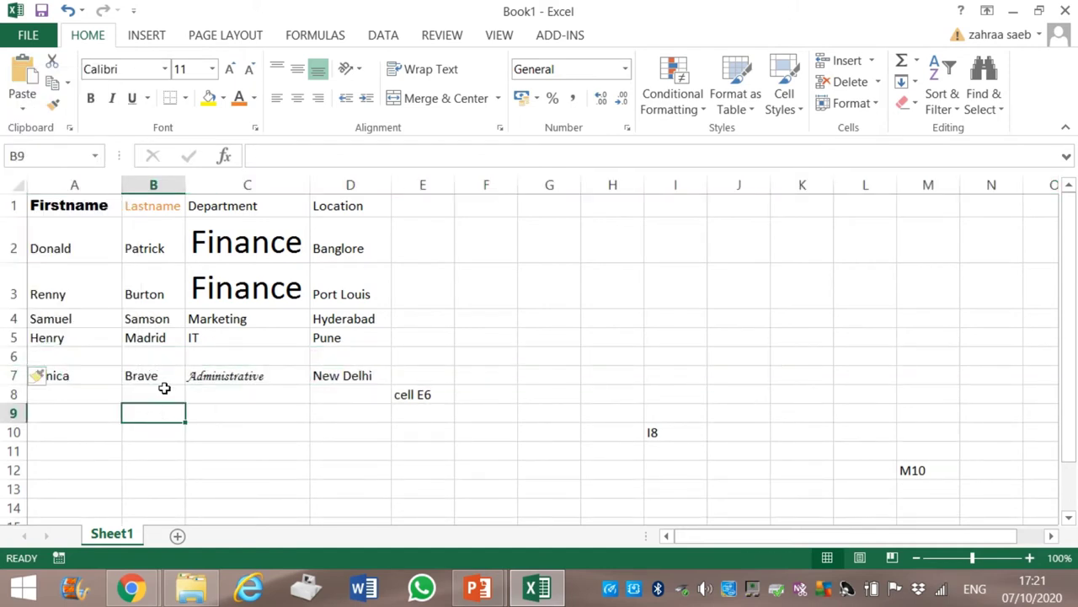
{"action": "left_click", "coordinate": [1038, 11]}
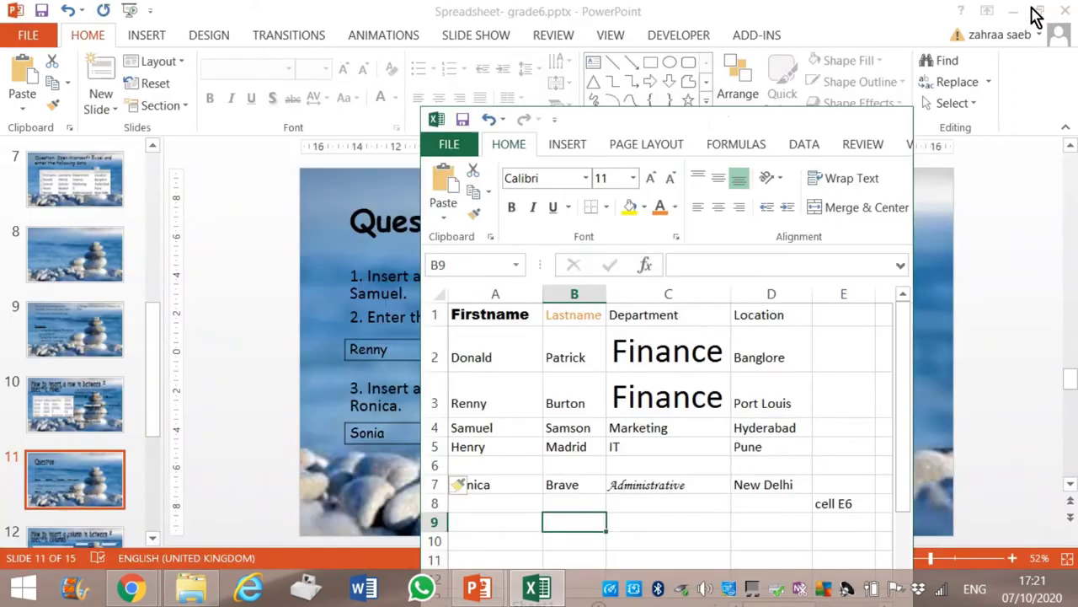
{"action": "left_click_drag", "start_coordinate": [645, 126], "coordinate": [924, 77]}
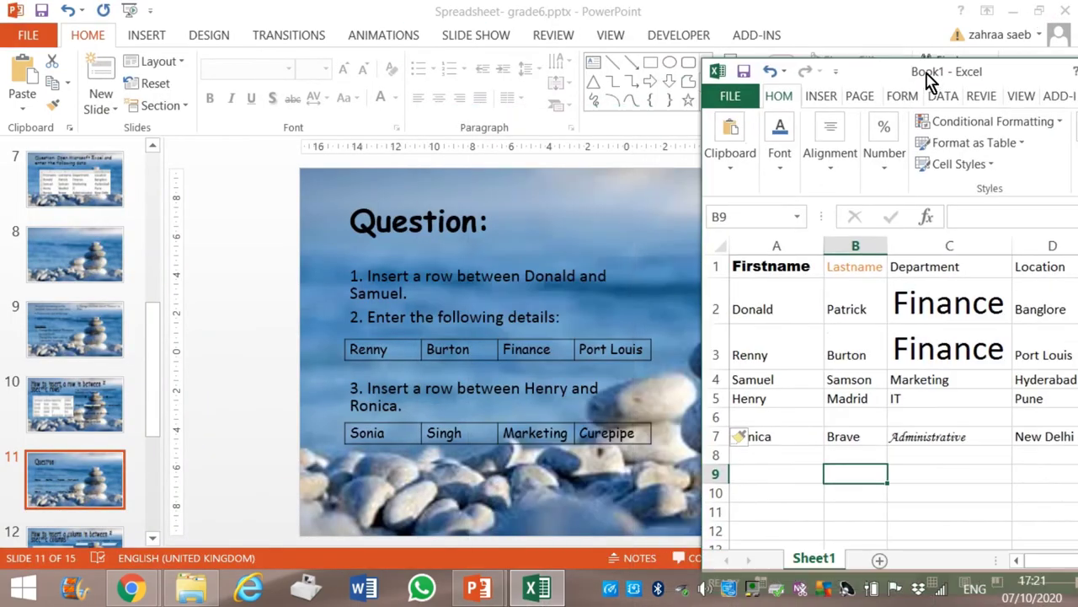
{"action": "left_click", "coordinate": [773, 412]}
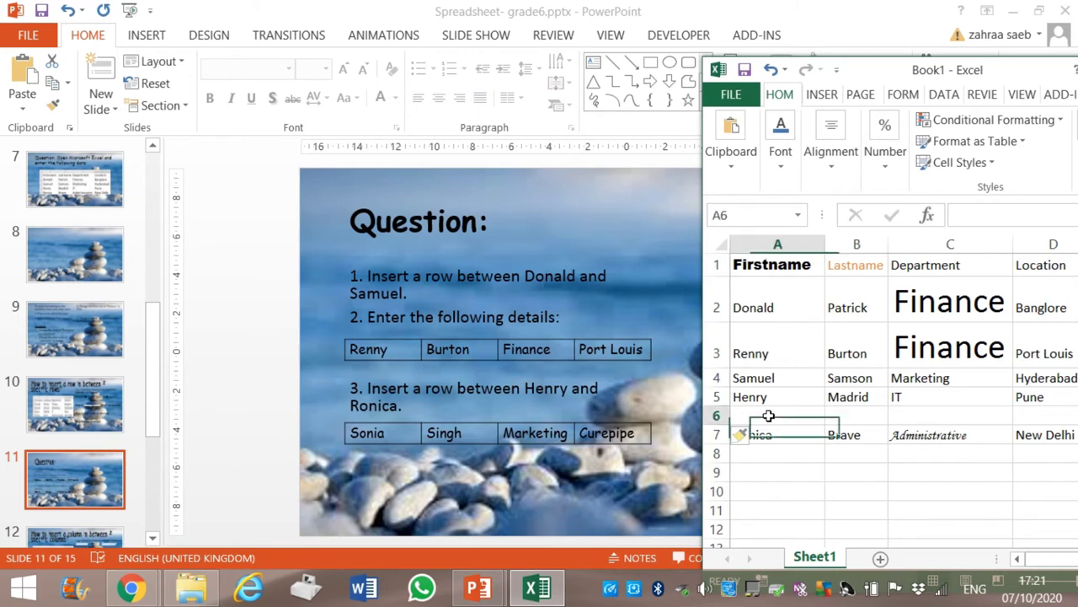
{"action": "type", "text": "Samuelonia"}
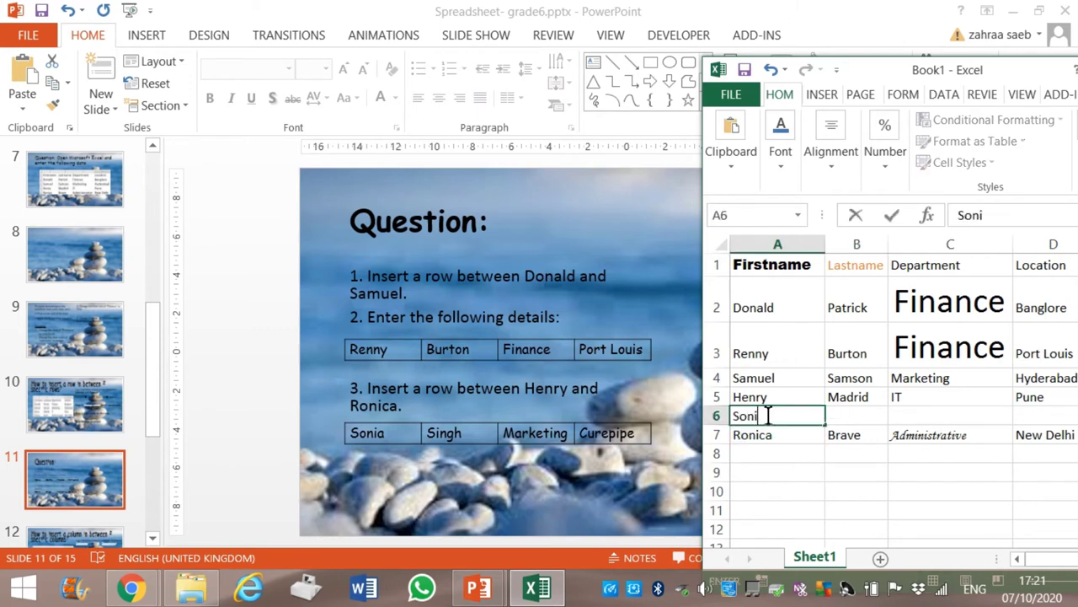
{"action": "key", "text": "Tab"}
{"action": "type", "text": "Singh"}
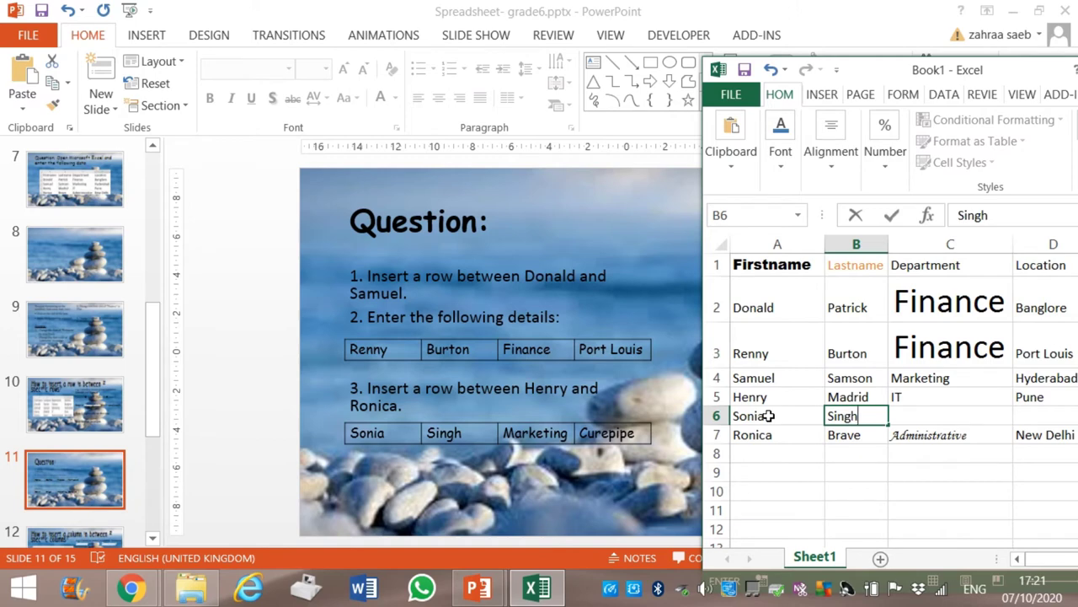
{"action": "key", "text": "Tab"}
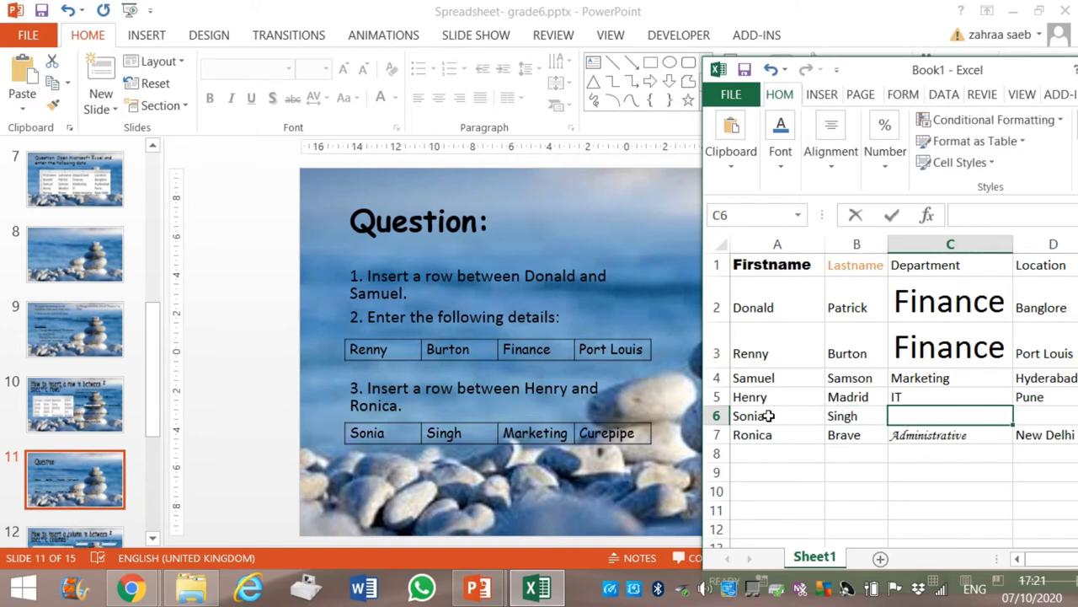
{"action": "type", "text": "Market"}
{"action": "key", "text": "Tab"}
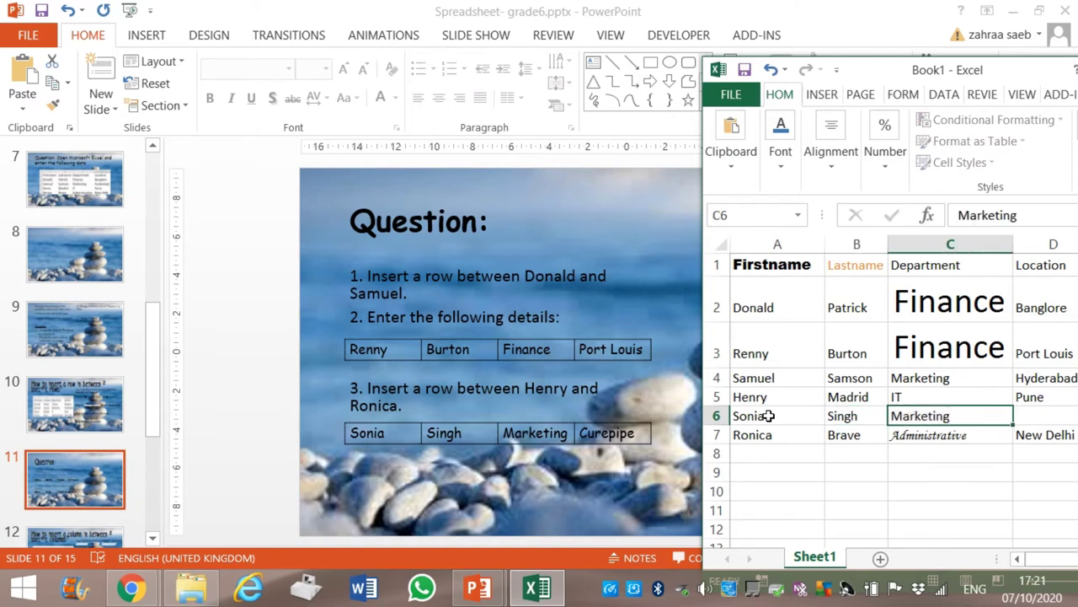
{"action": "type", "text": "Curepipe"}
{"action": "key", "text": "BackSpace"}
{"action": "key", "text": "BackSpace"}
{"action": "type", "text": "pe"}
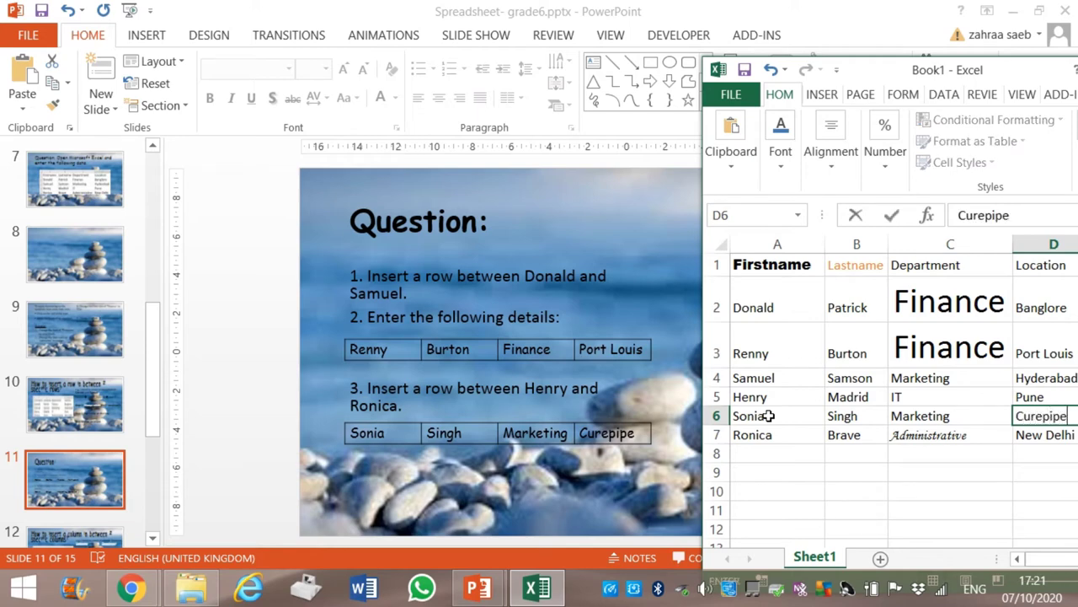
{"action": "left_click", "coordinate": [808, 490]}
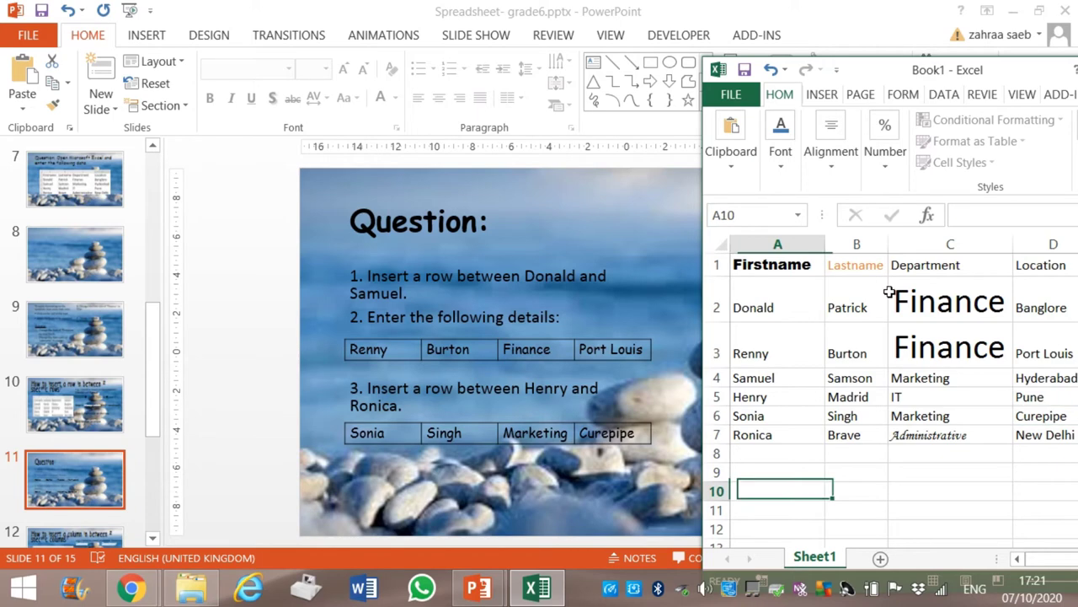
Maximize Excel and insert a blank row 5 between Samuel and Henry.
{"action": "left_click_drag", "start_coordinate": [1011, 76], "coordinate": [718, 89]}
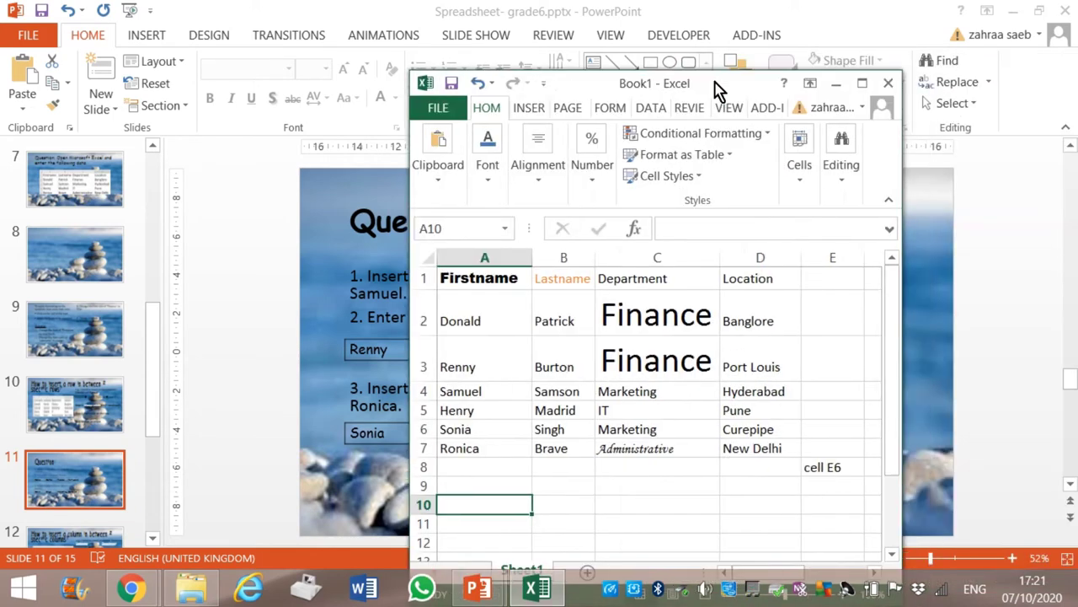
{"action": "left_click", "coordinate": [854, 87]}
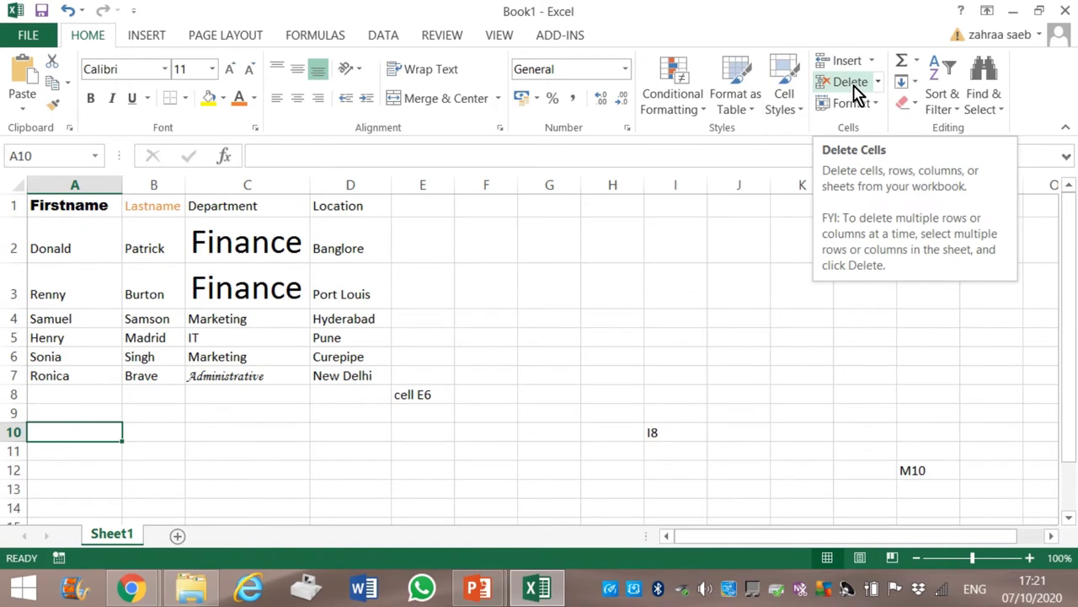
{"action": "left_click", "coordinate": [13, 319]}
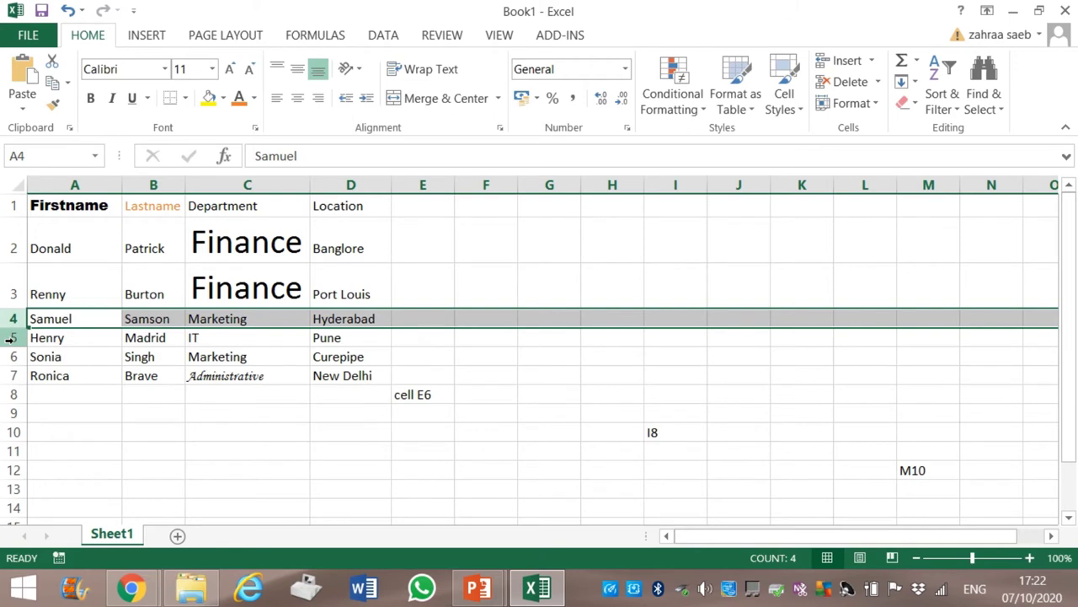
{"action": "left_click", "coordinate": [10, 338]}
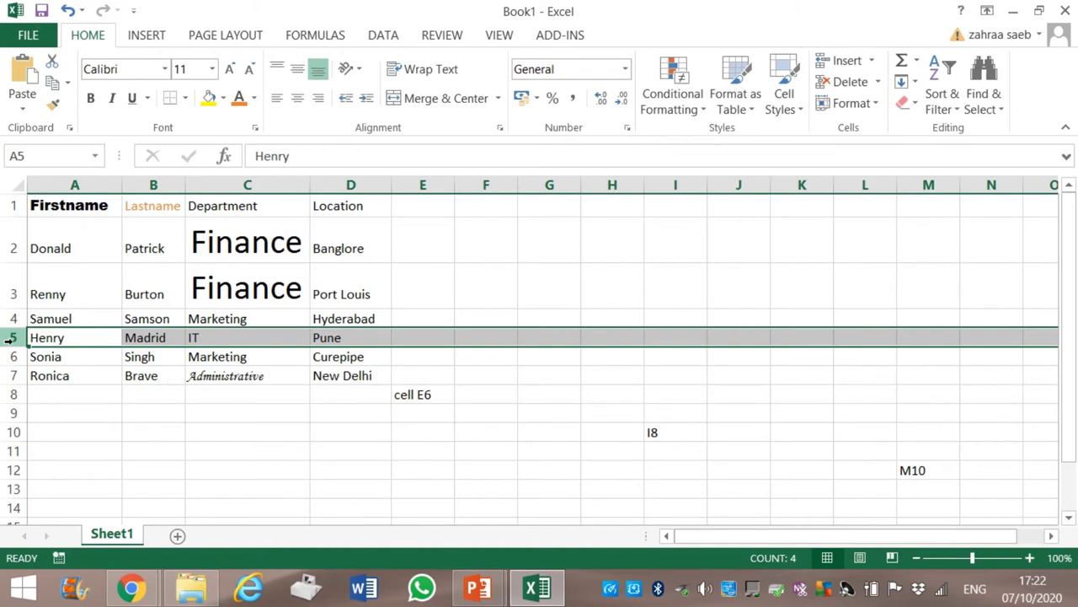
{"action": "right_click", "coordinate": [11, 338]}
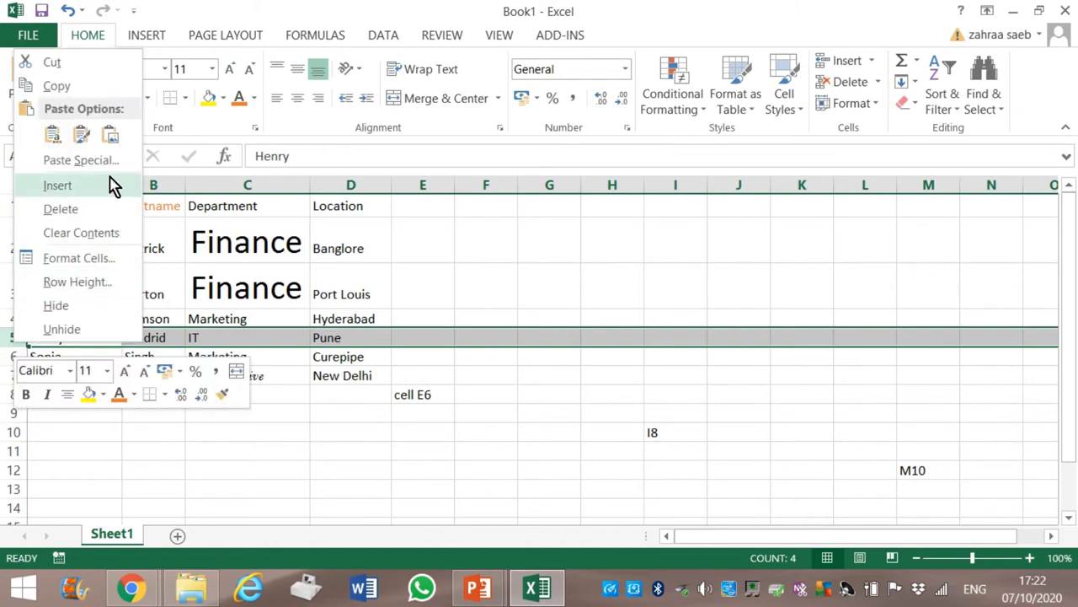
{"action": "left_click", "coordinate": [58, 185]}
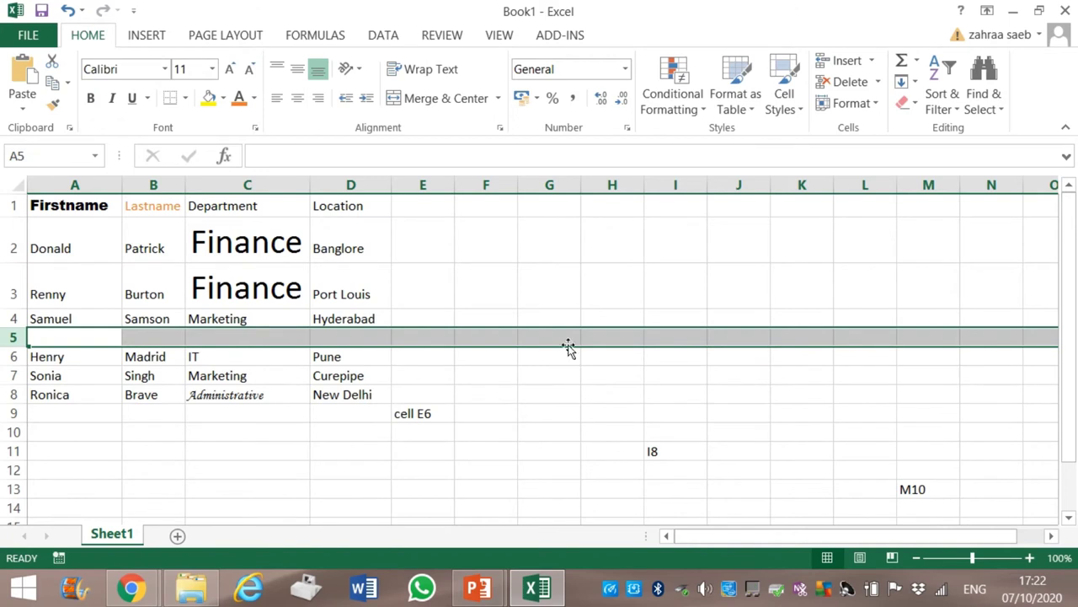
{"action": "left_click", "coordinate": [508, 277]}
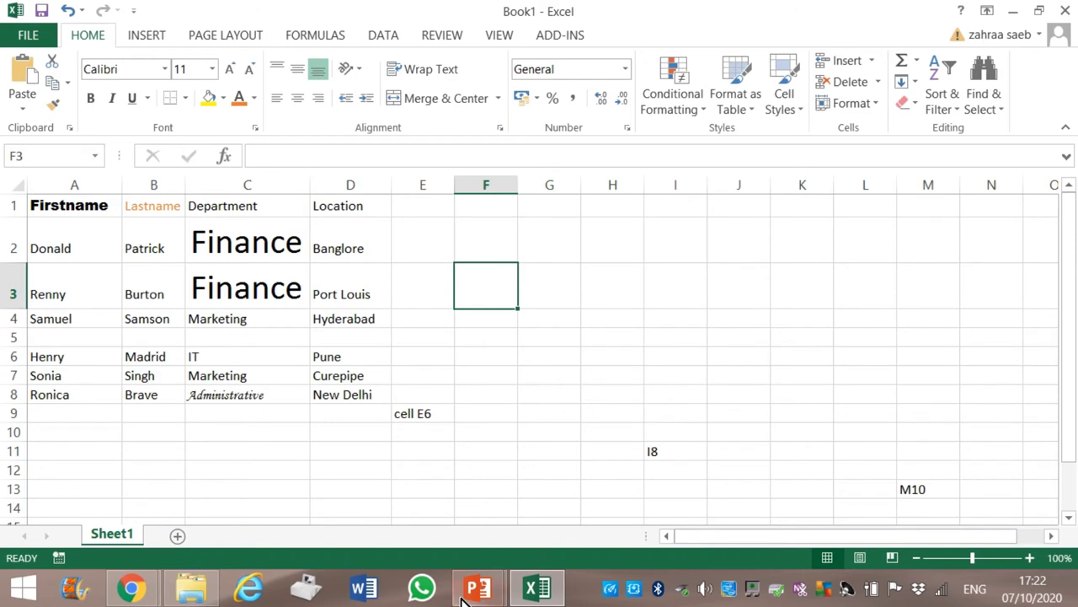
{"action": "mouse_move", "coordinate": [478, 588]}
{"action": "left_click", "coordinate": [370, 472]}
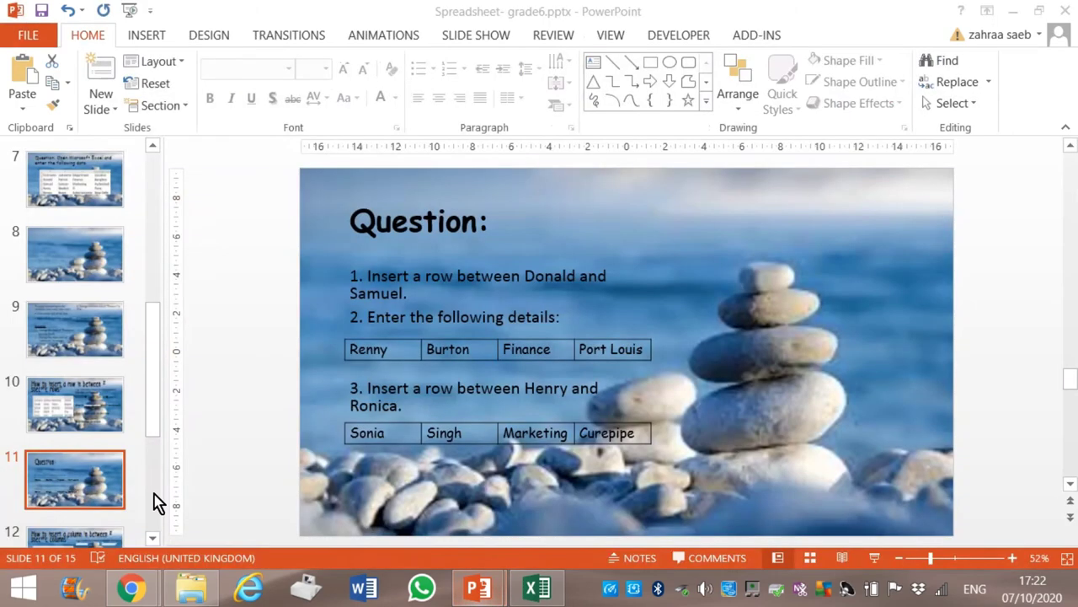
View slide 12 on inserting a column between two columns, then return to Excel.
{"action": "left_click", "coordinate": [57, 539]}
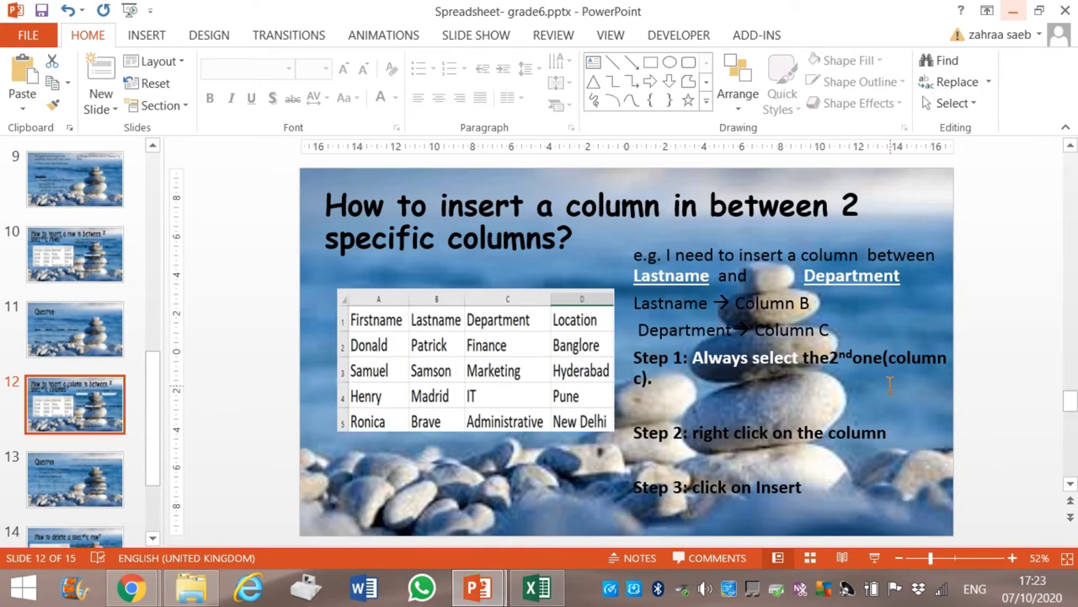
{"action": "left_click", "coordinate": [535, 590]}
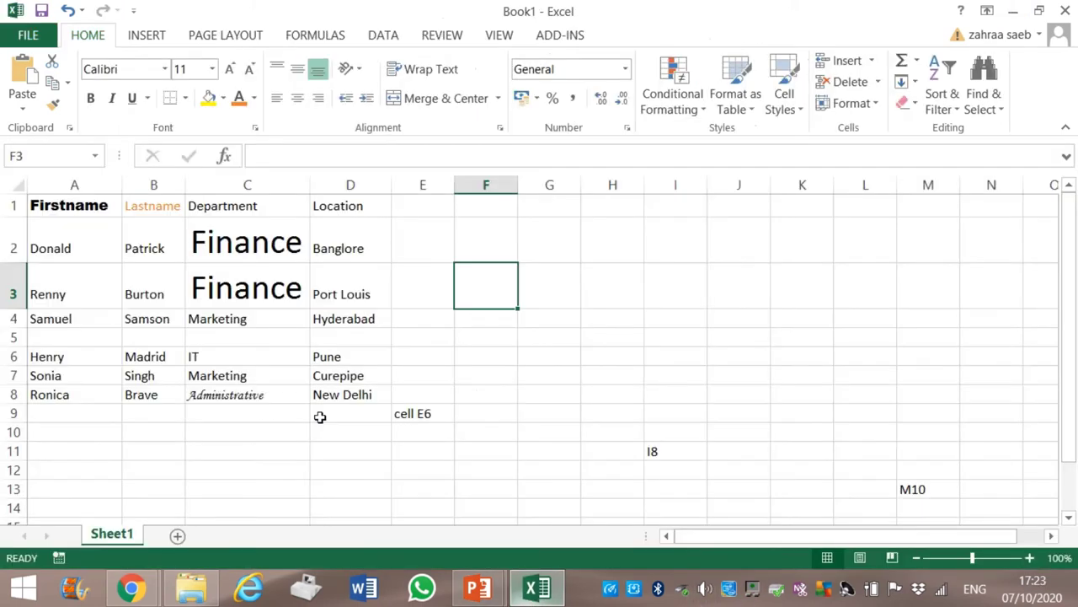
Insert an empty column C between Lastname and Department.
{"action": "left_click", "coordinate": [170, 181]}
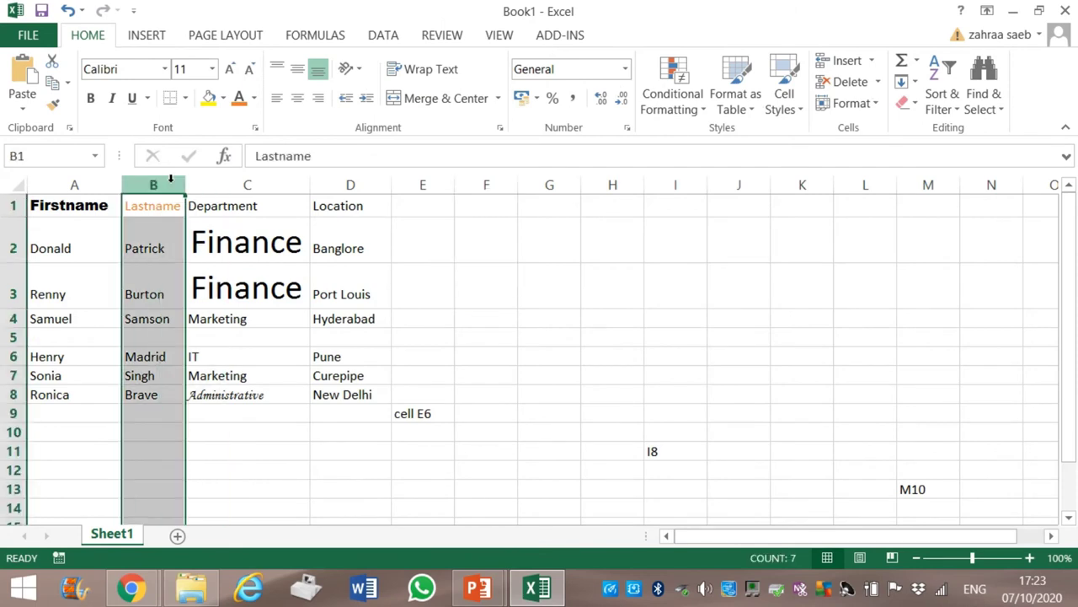
{"action": "left_click", "coordinate": [214, 180]}
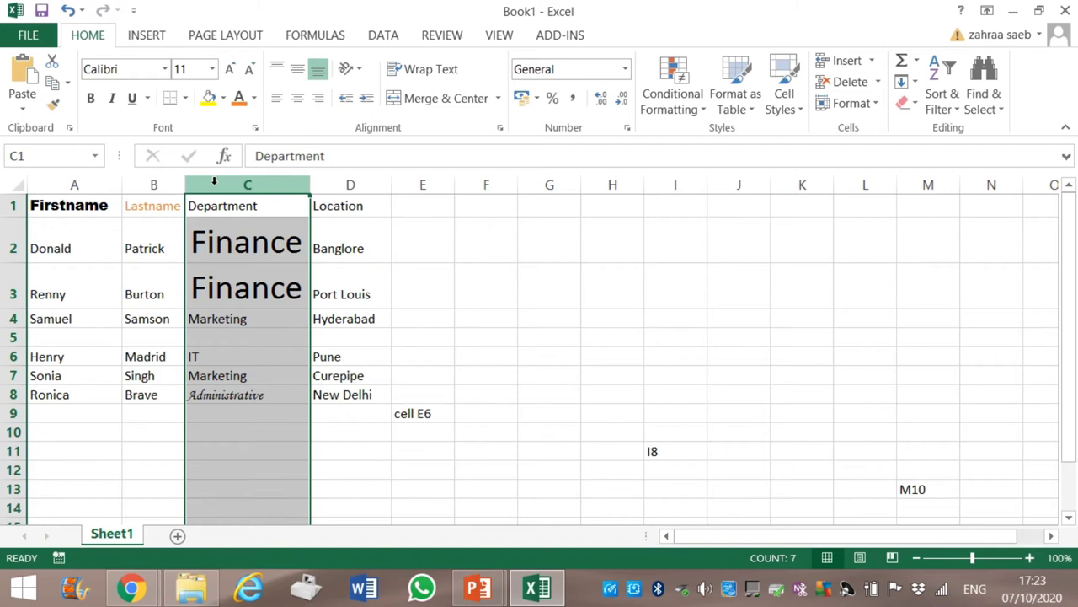
{"action": "right_click", "coordinate": [214, 182]}
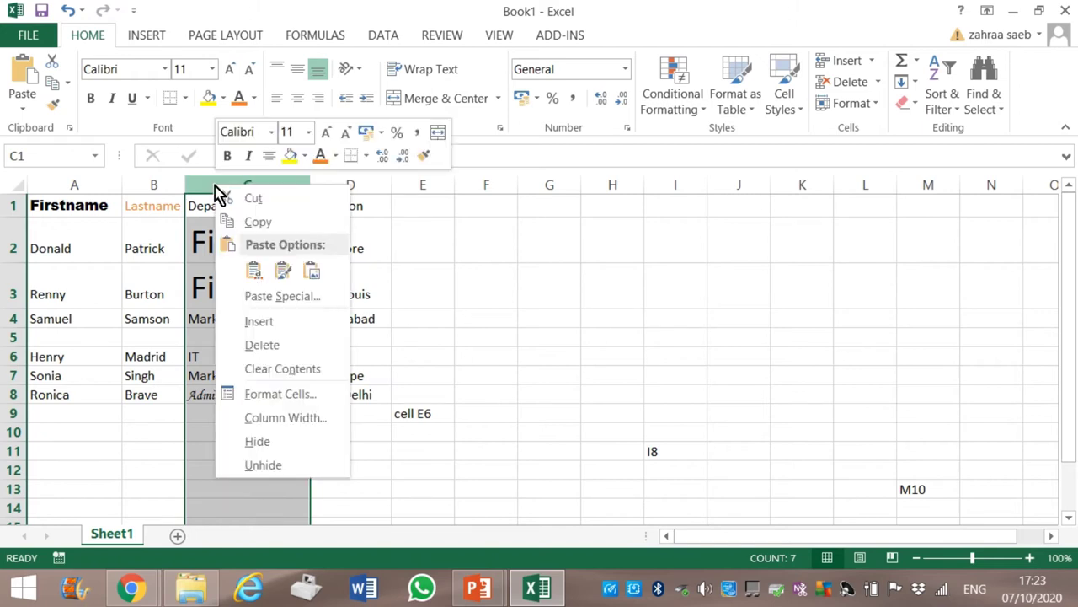
{"action": "left_click", "coordinate": [259, 321]}
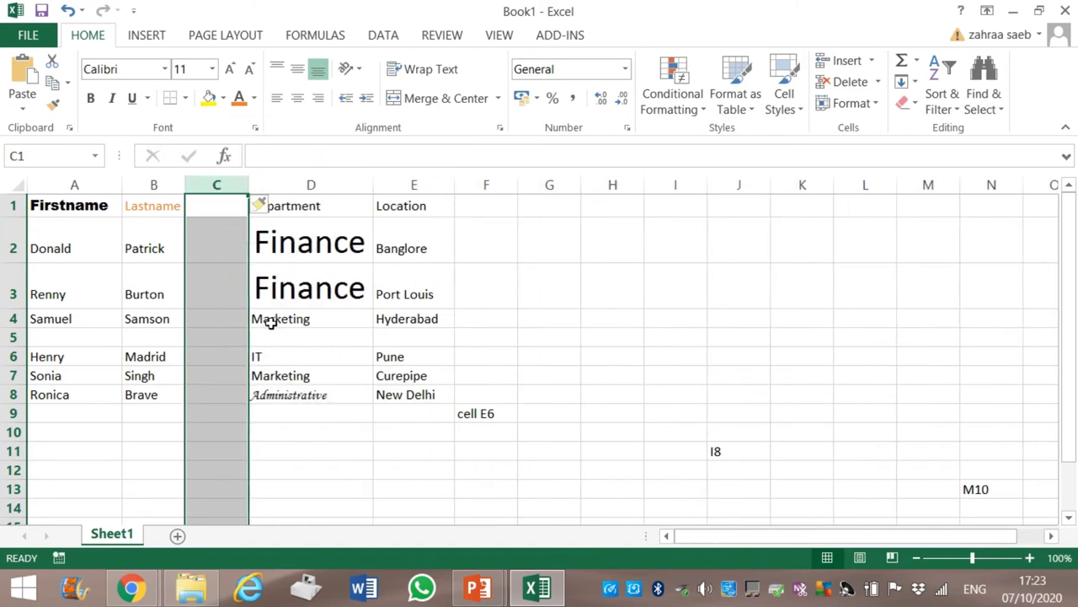
{"action": "left_click", "coordinate": [207, 207]}
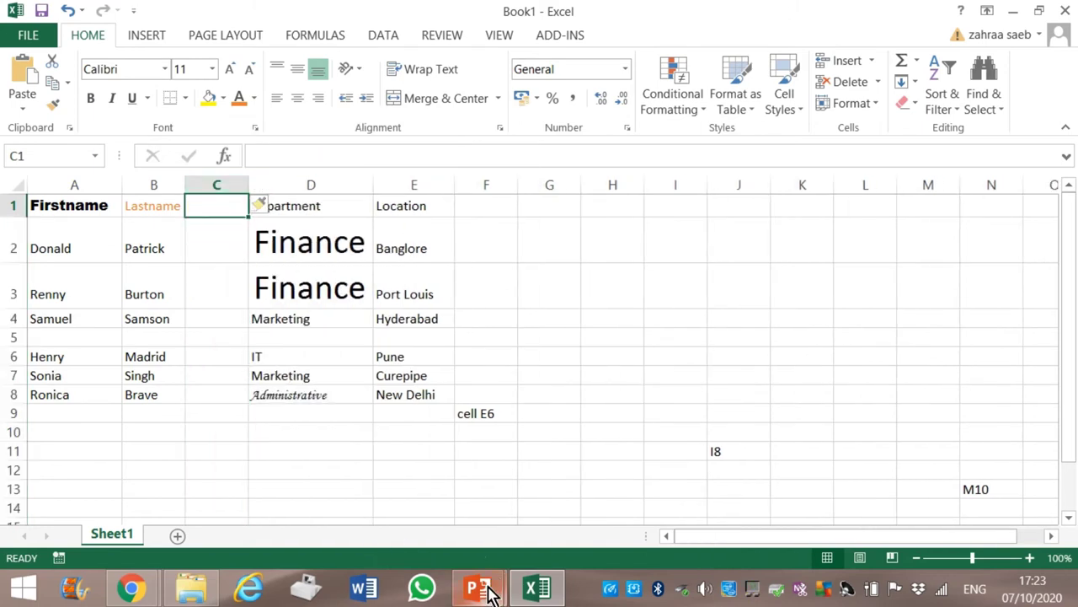
{"action": "mouse_move", "coordinate": [487, 592]}
{"action": "left_click", "coordinate": [426, 518]}
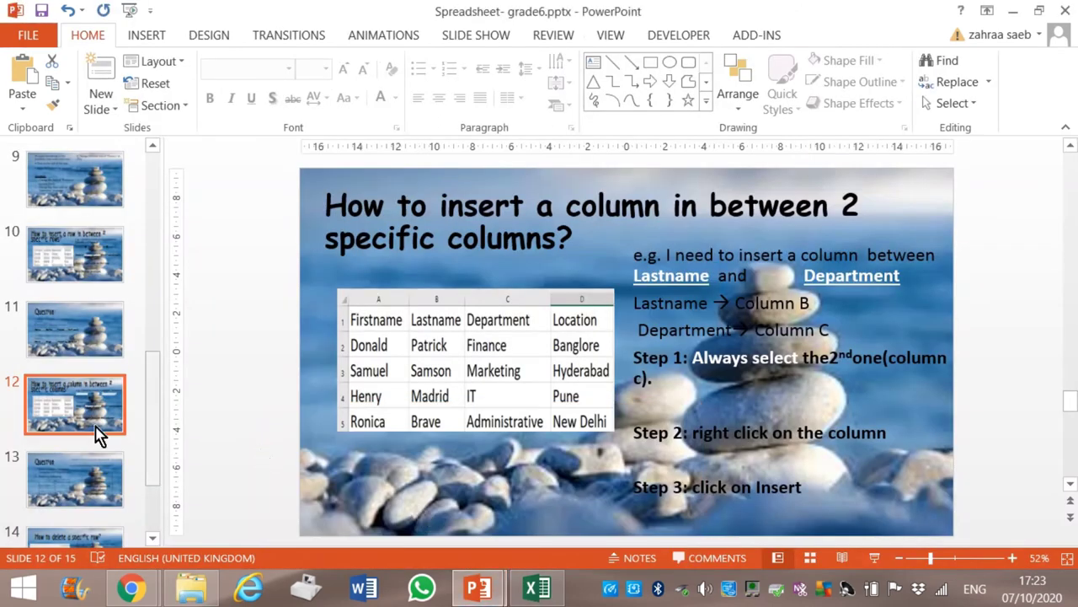
View slide 13 listing the Age and Post Held tasks, then return to Excel.
{"action": "left_click", "coordinate": [80, 470]}
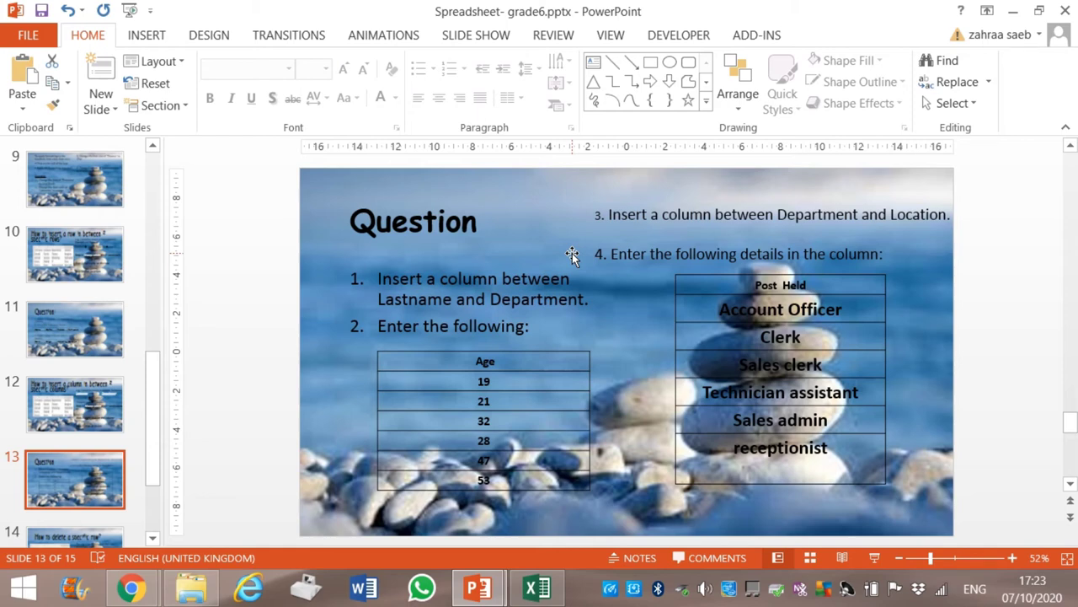
{"action": "mouse_move", "coordinate": [535, 592]}
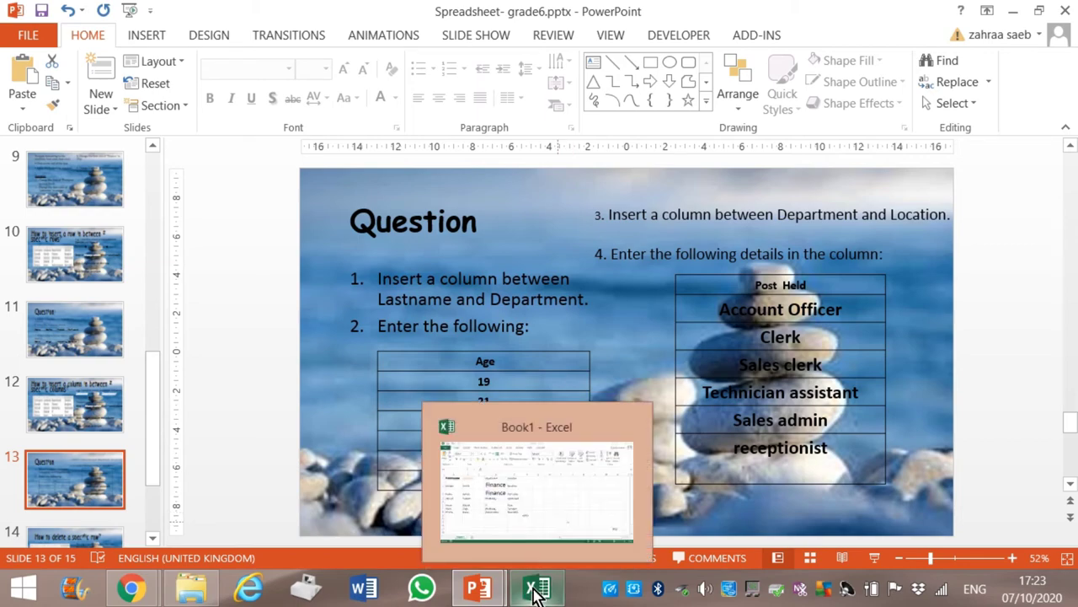
{"action": "left_click", "coordinate": [531, 518]}
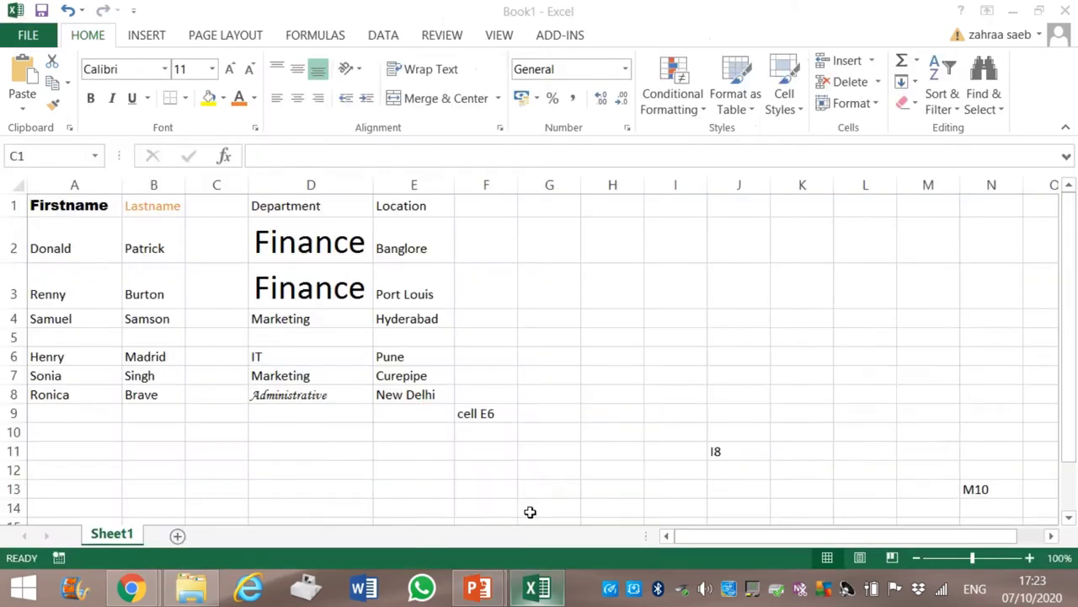
Head column C 'Age' and enter 19, 21 and 32 in C2:C4.
{"action": "left_click", "coordinate": [1039, 10]}
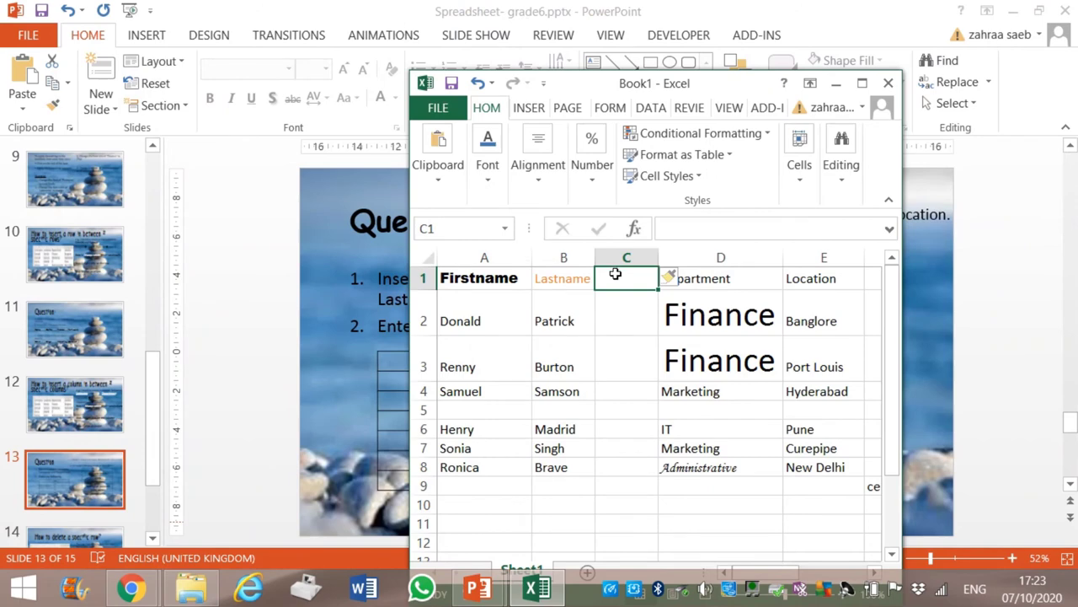
{"action": "left_click_drag", "start_coordinate": [614, 87], "coordinate": [800, 91]}
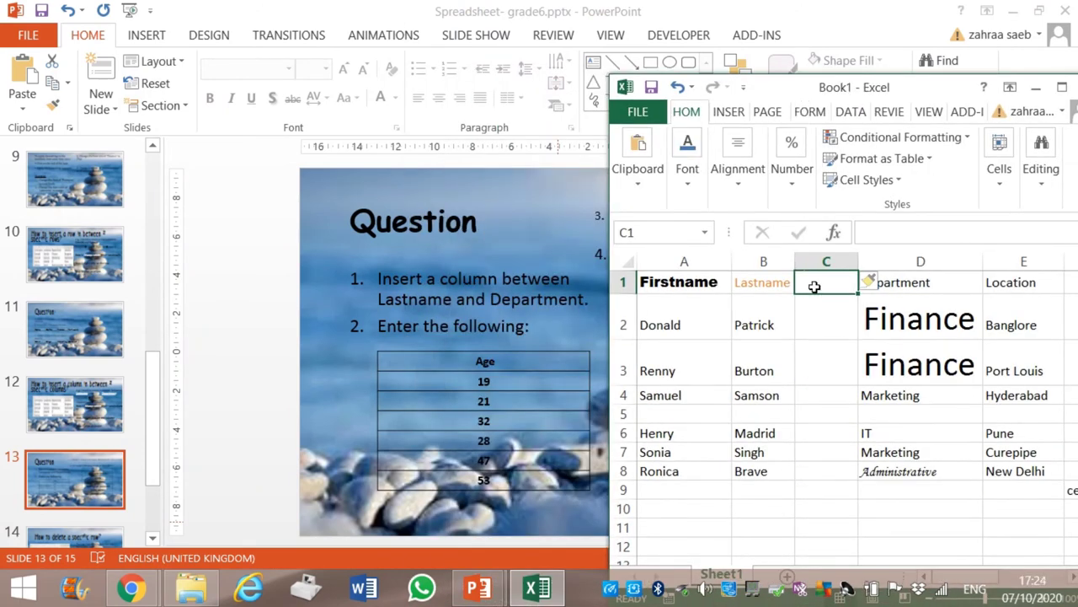
{"action": "type", "text": "Age"}
{"action": "key", "text": "Return"}
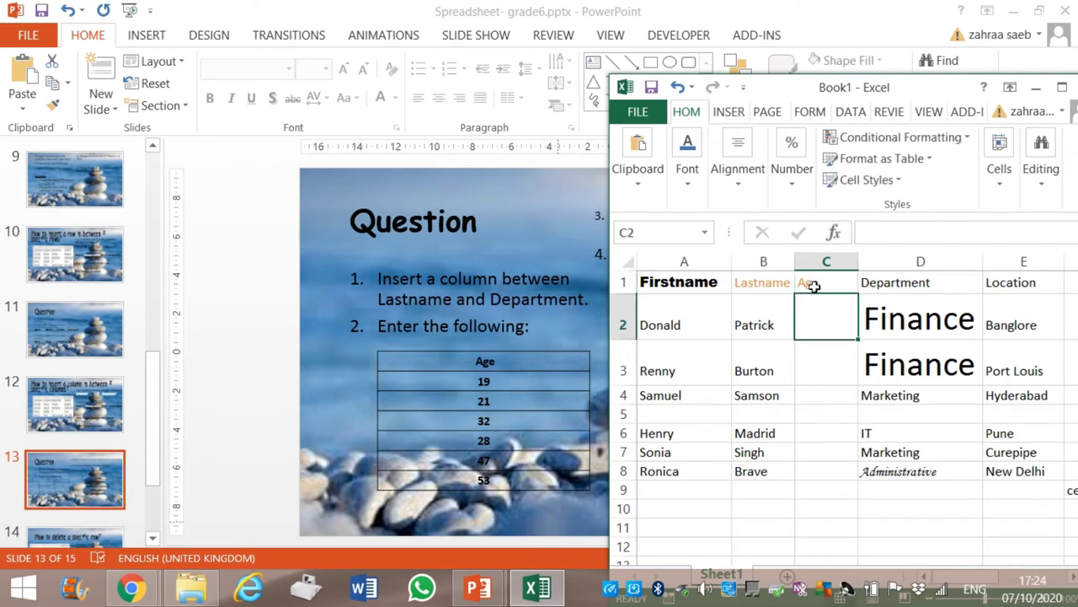
{"action": "type", "text": "19"}
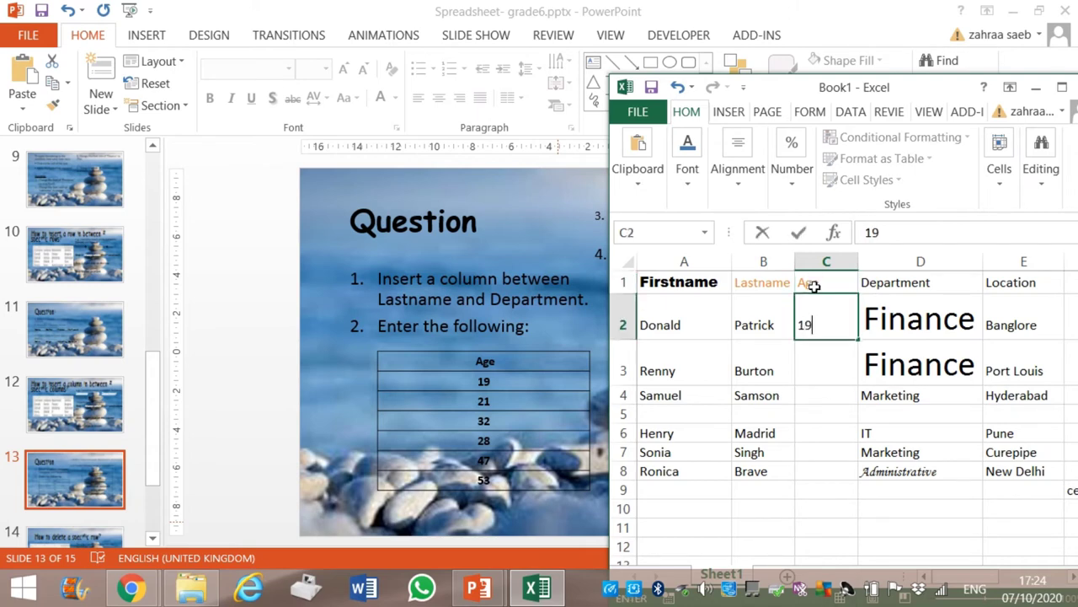
{"action": "key", "text": "Return"}
{"action": "type", "text": "21"}
{"action": "key", "text": "Return"}
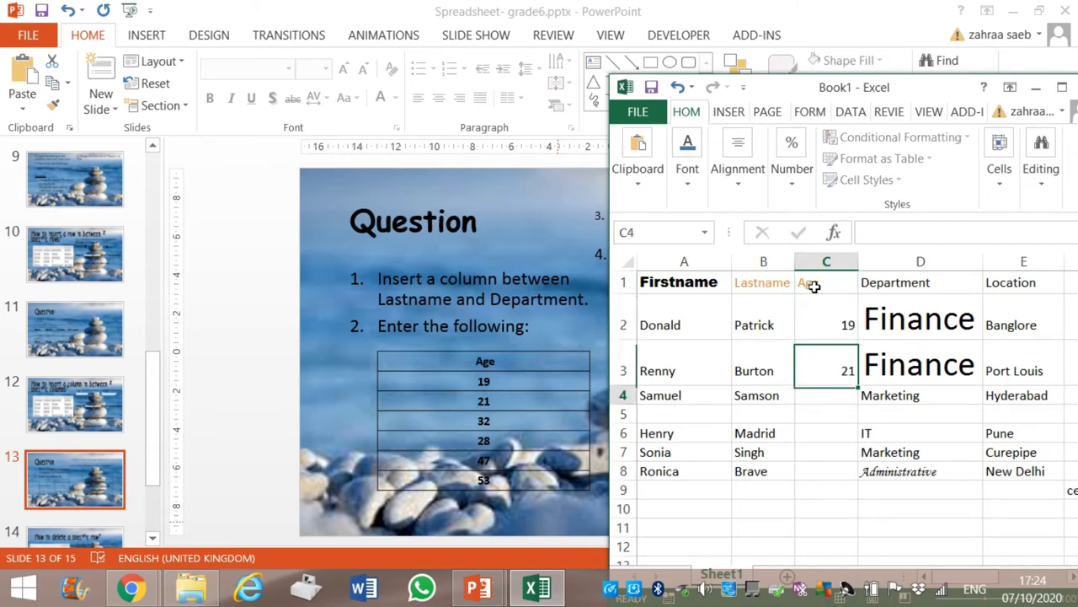
{"action": "type", "text": "32"}
{"action": "key", "text": "Return"}
Enter the remaining ages 28, 47, 53 and 45 in C5:C8.
{"action": "type", "text": "28"}
{"action": "key", "text": "Return"}
{"action": "type", "text": "47"}
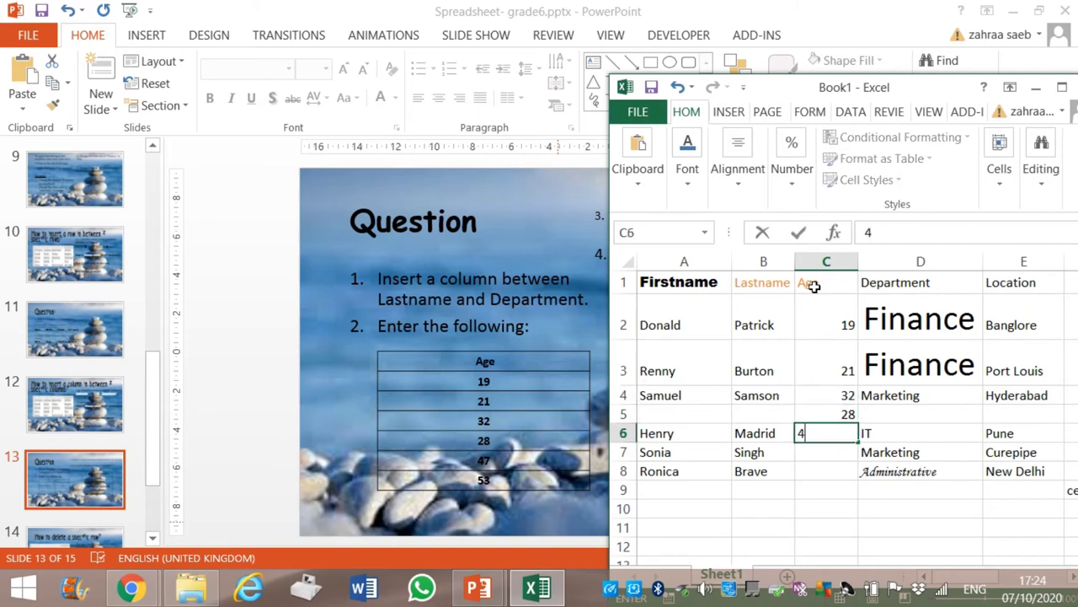
{"action": "key", "text": "Return"}
{"action": "type", "text": "53"}
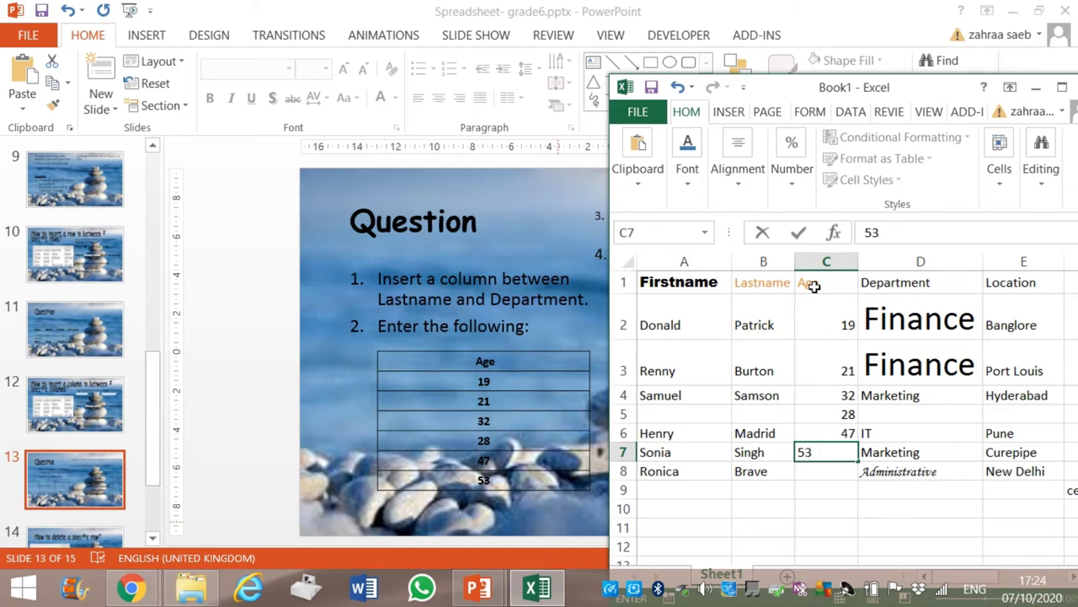
{"action": "left_click", "coordinate": [840, 324]}
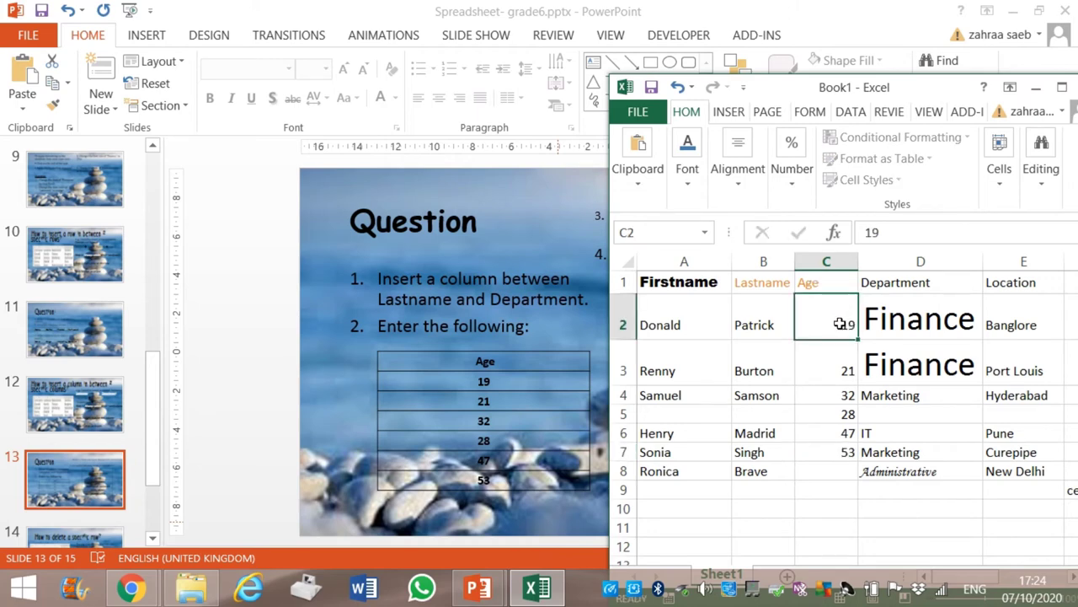
{"action": "left_click", "coordinate": [845, 368]}
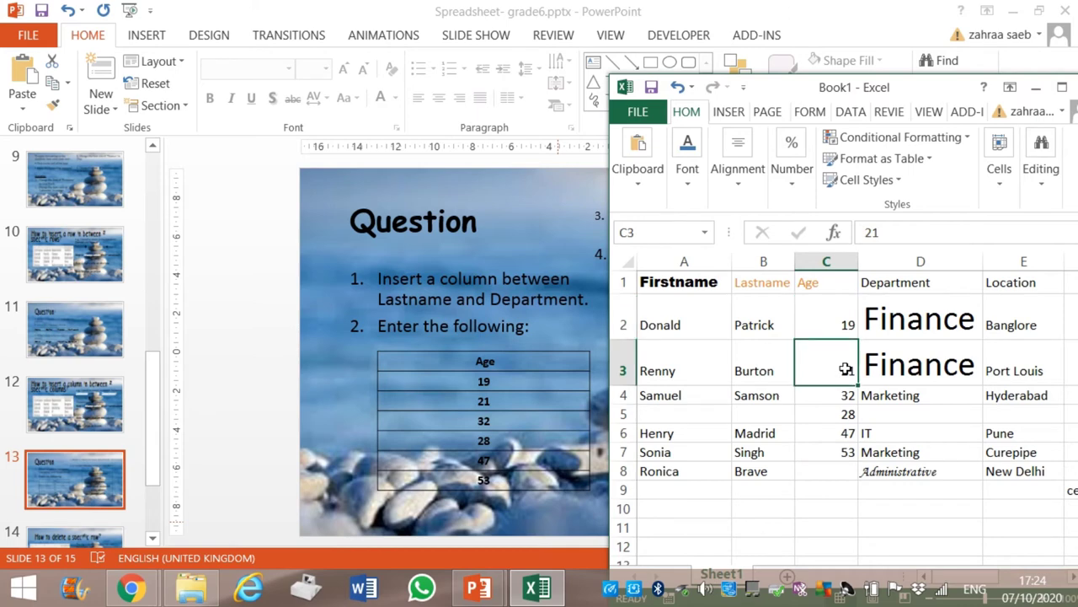
{"action": "left_click", "coordinate": [830, 474]}
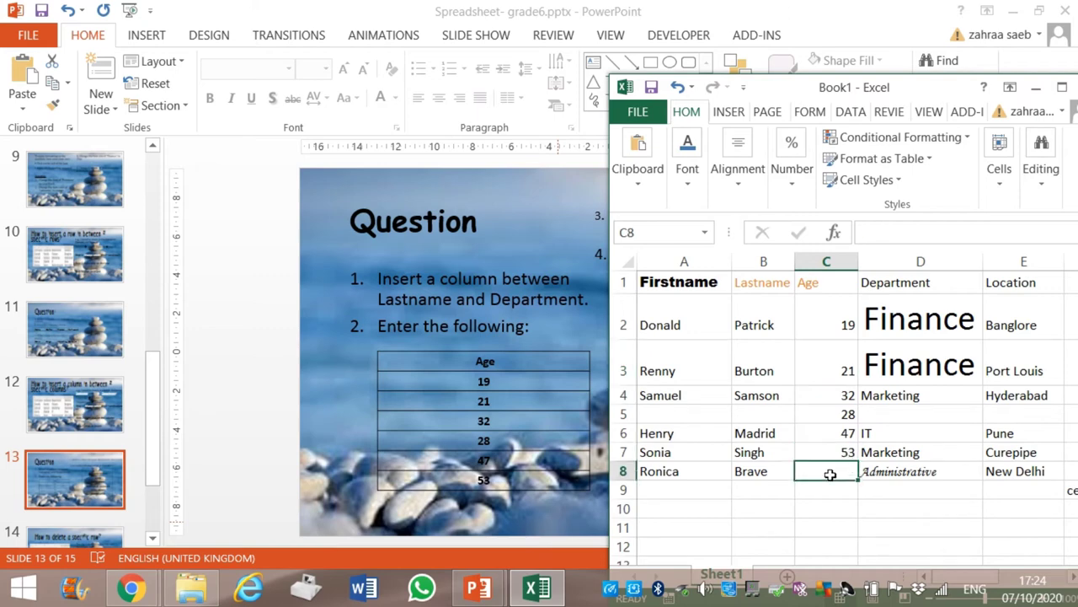
{"action": "type", "text": "45"}
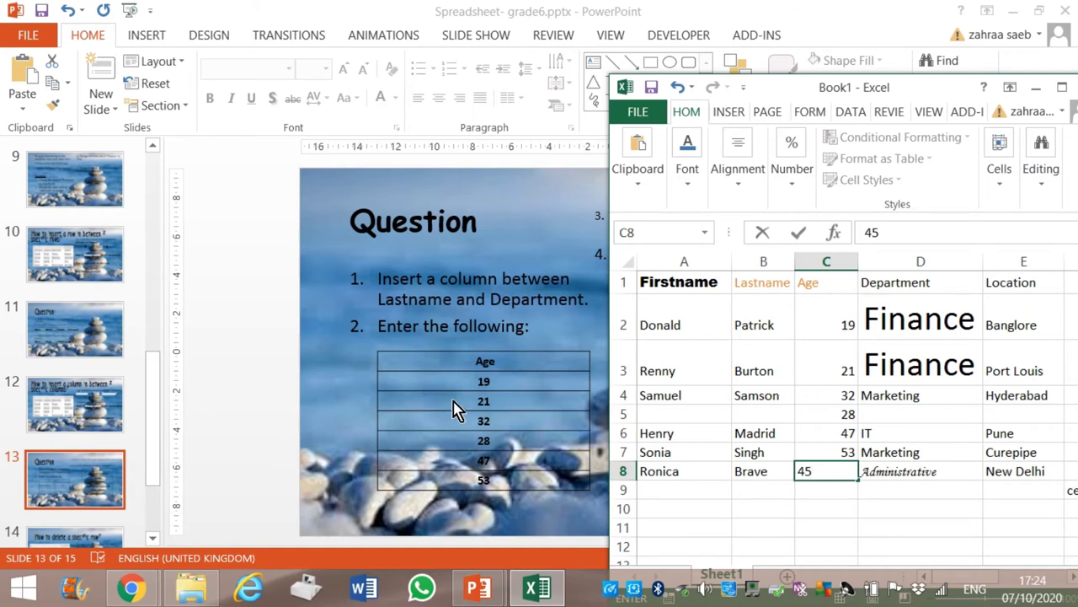
{"action": "left_click", "coordinate": [843, 528]}
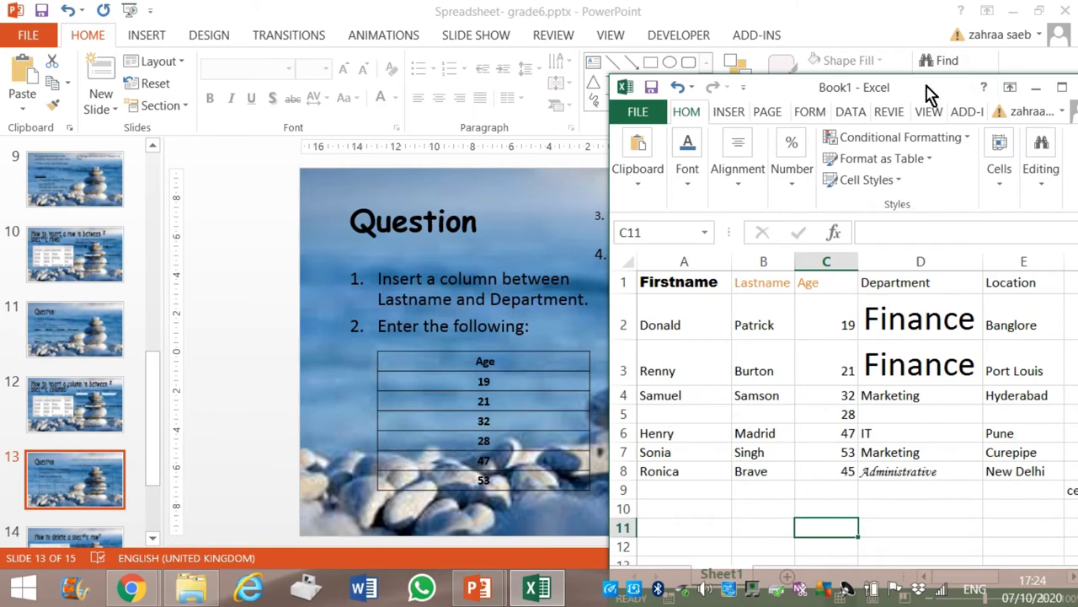
Check each age in C2 through C8 twice.
{"action": "left_click", "coordinate": [825, 329]}
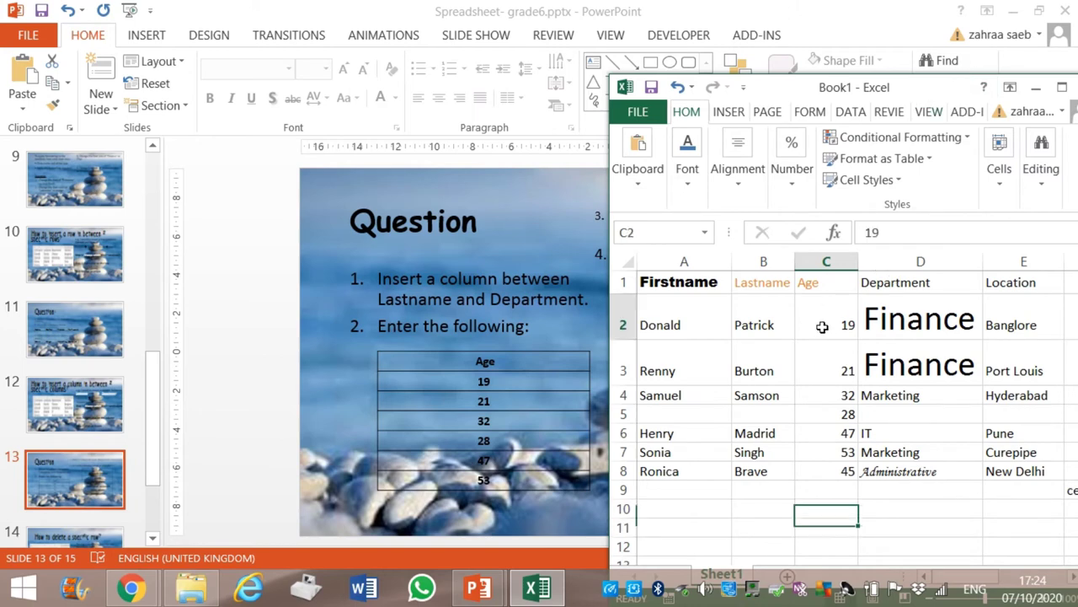
{"action": "left_click", "coordinate": [828, 362]}
{"action": "left_click", "coordinate": [838, 394]}
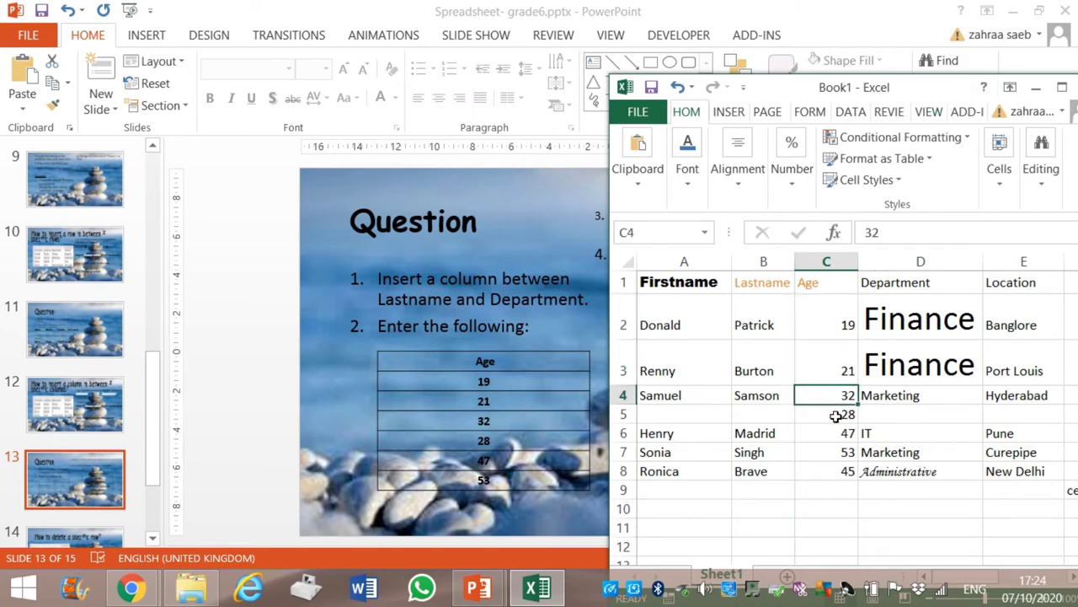
{"action": "left_click", "coordinate": [837, 413]}
{"action": "left_click", "coordinate": [843, 433]}
{"action": "left_click", "coordinate": [842, 453]}
{"action": "left_click", "coordinate": [843, 471]}
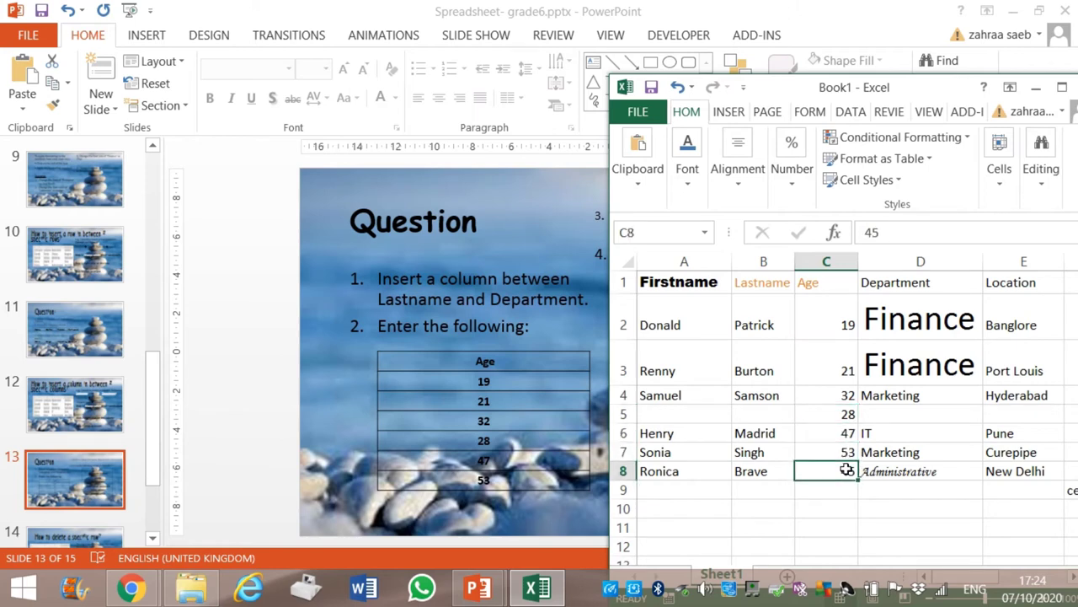
{"action": "left_click", "coordinate": [825, 329]}
{"action": "left_click", "coordinate": [831, 364]}
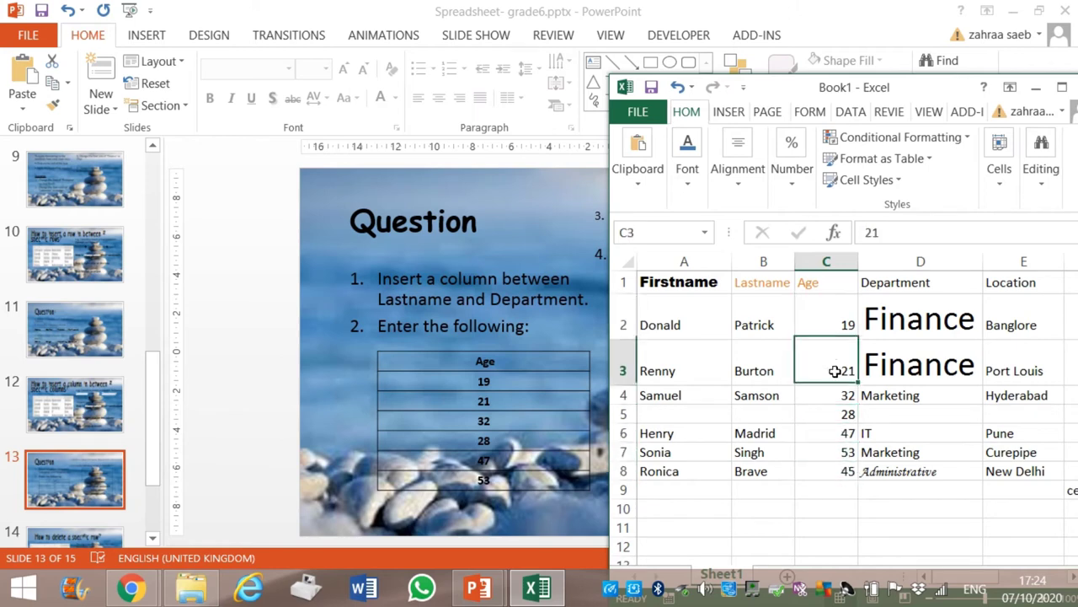
{"action": "left_click", "coordinate": [836, 394]}
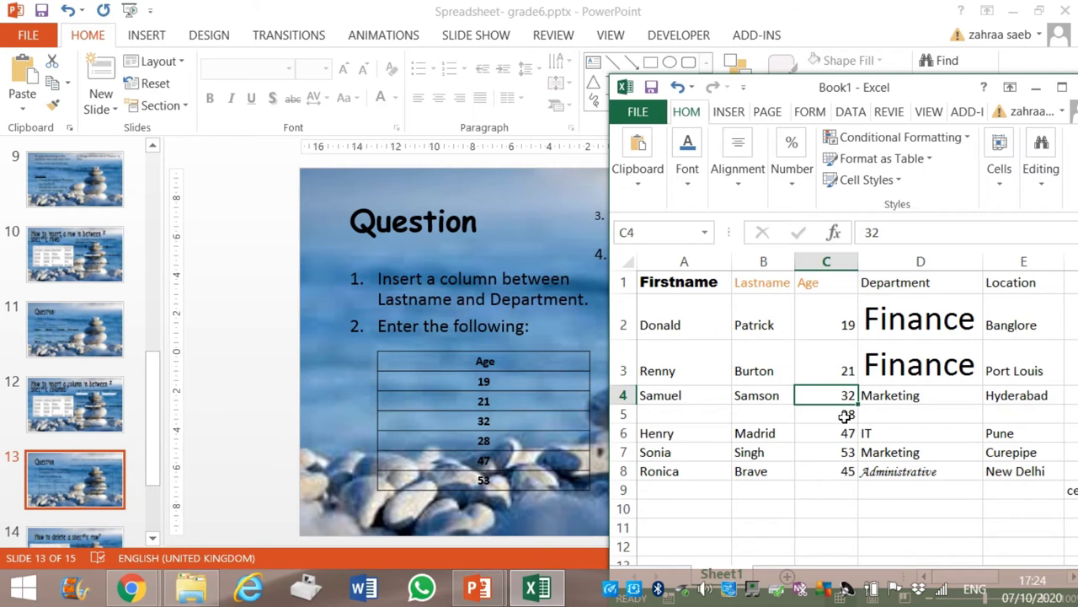
{"action": "left_click", "coordinate": [845, 415]}
{"action": "left_click", "coordinate": [844, 433]}
{"action": "left_click", "coordinate": [843, 454]}
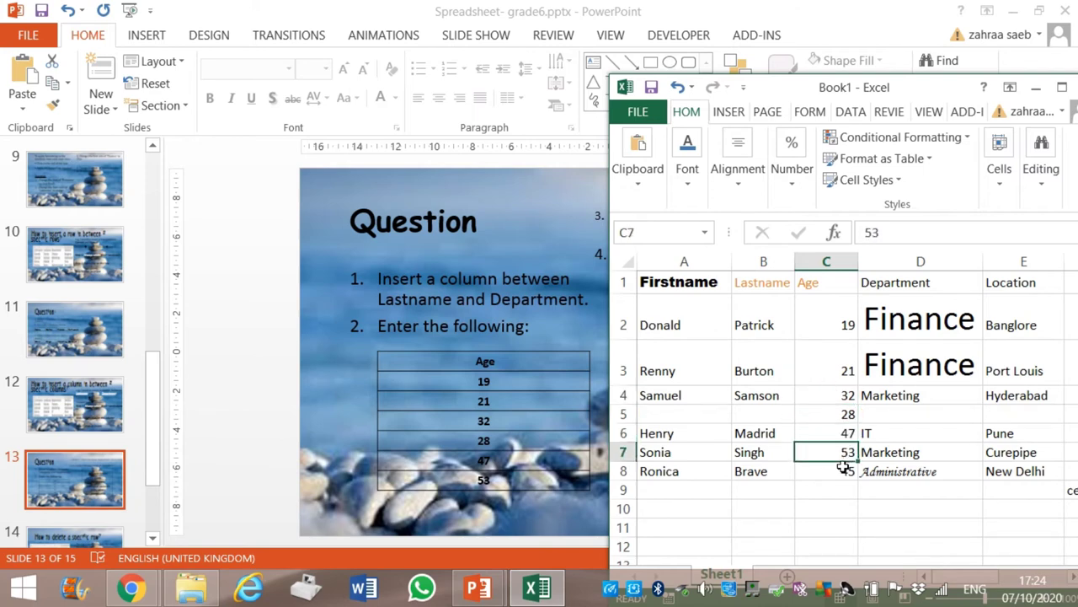
{"action": "left_click", "coordinate": [844, 470]}
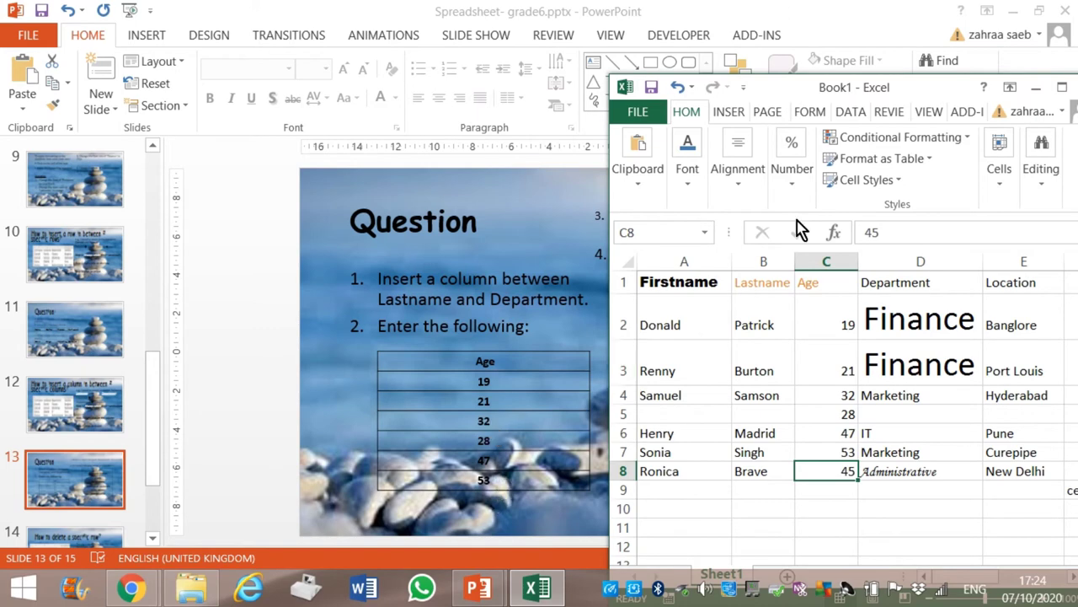
{"action": "left_click_drag", "start_coordinate": [944, 88], "coordinate": [459, 127]}
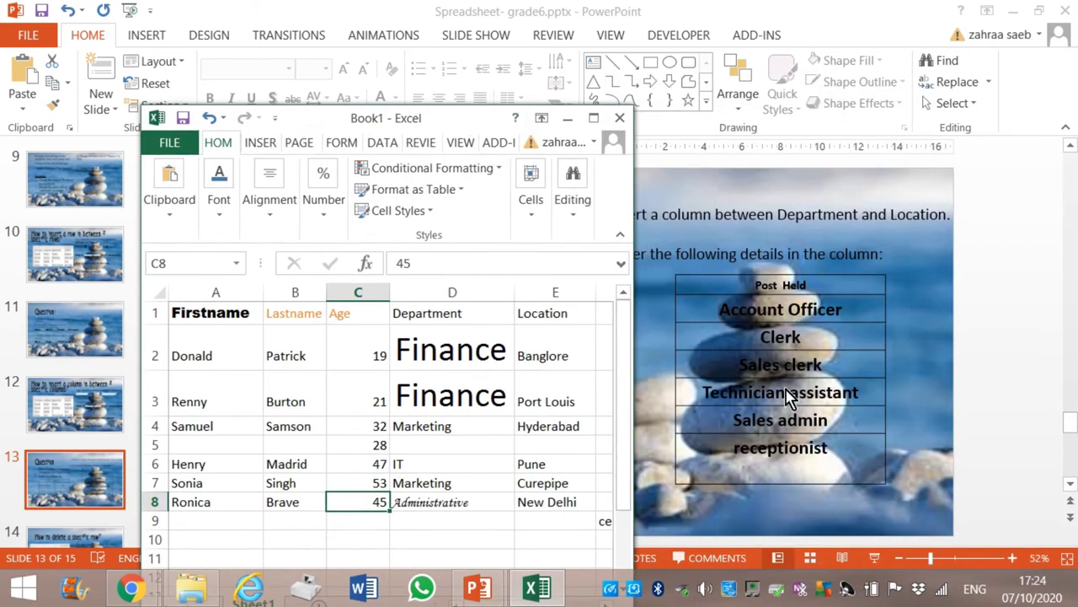
Add a new bottom row reading 'admin clerk' to the slide's Post Held table.
{"action": "left_click", "coordinate": [832, 455]}
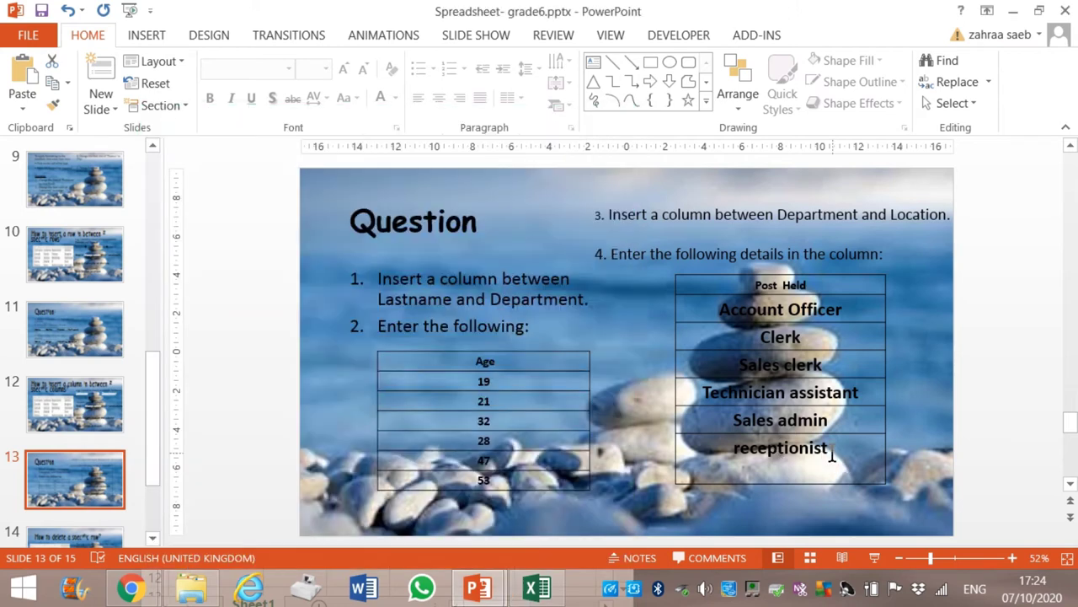
{"action": "left_click", "coordinate": [831, 454]}
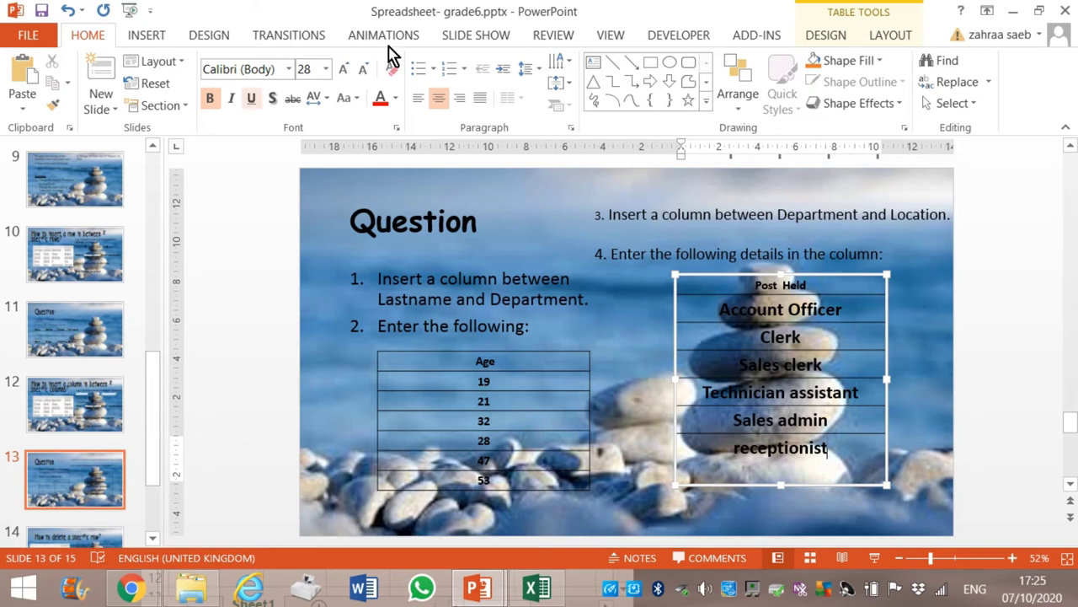
{"action": "left_click", "coordinate": [893, 41]}
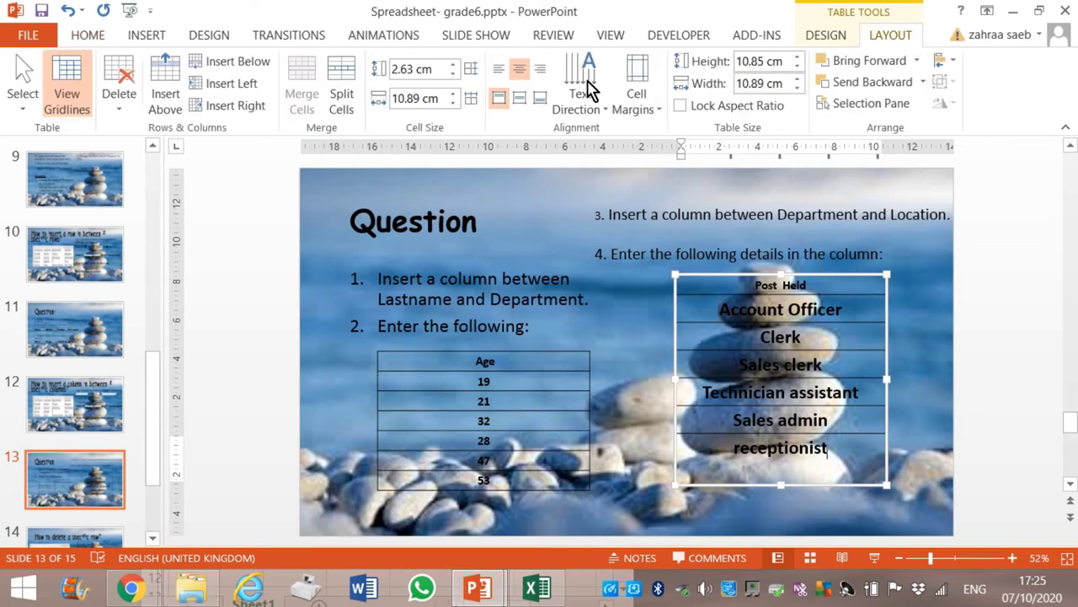
{"action": "left_click", "coordinate": [230, 67]}
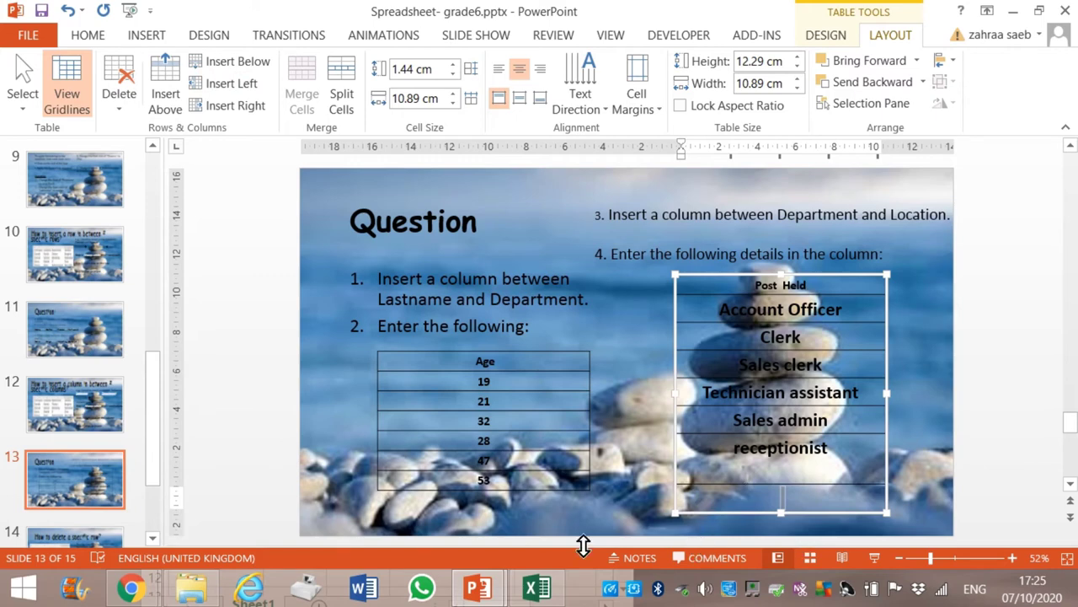
{"action": "left_click", "coordinate": [540, 588]}
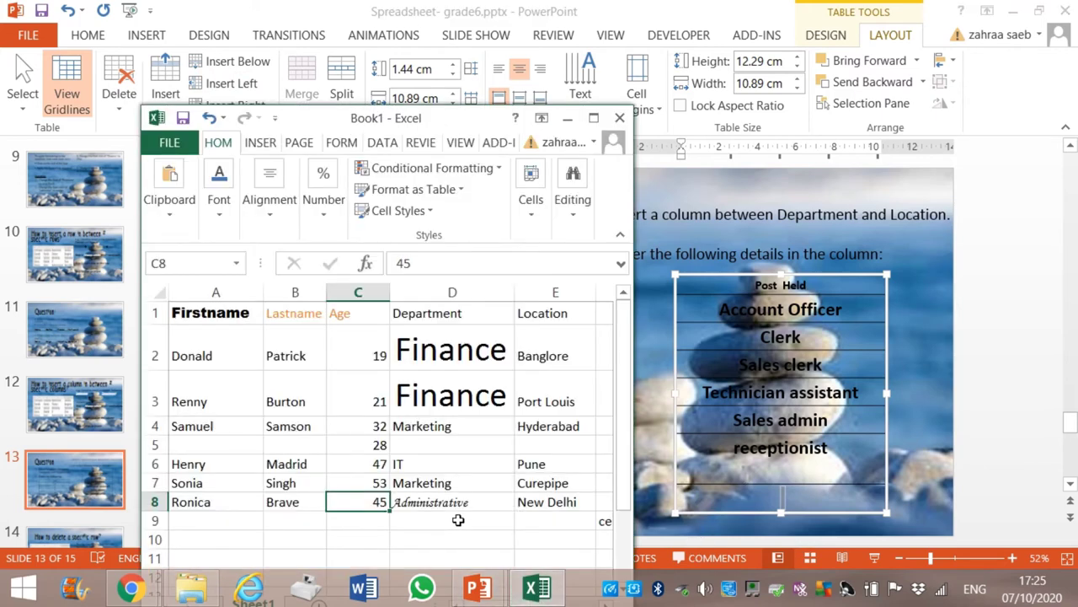
{"action": "left_click", "coordinate": [769, 494]}
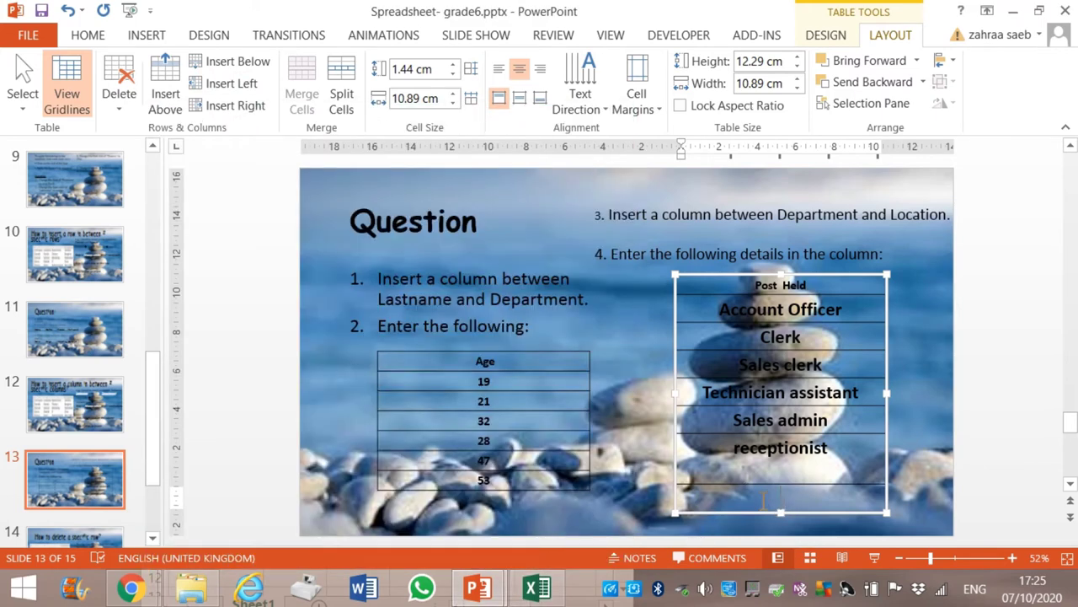
{"action": "type", "text": "admin clerk"}
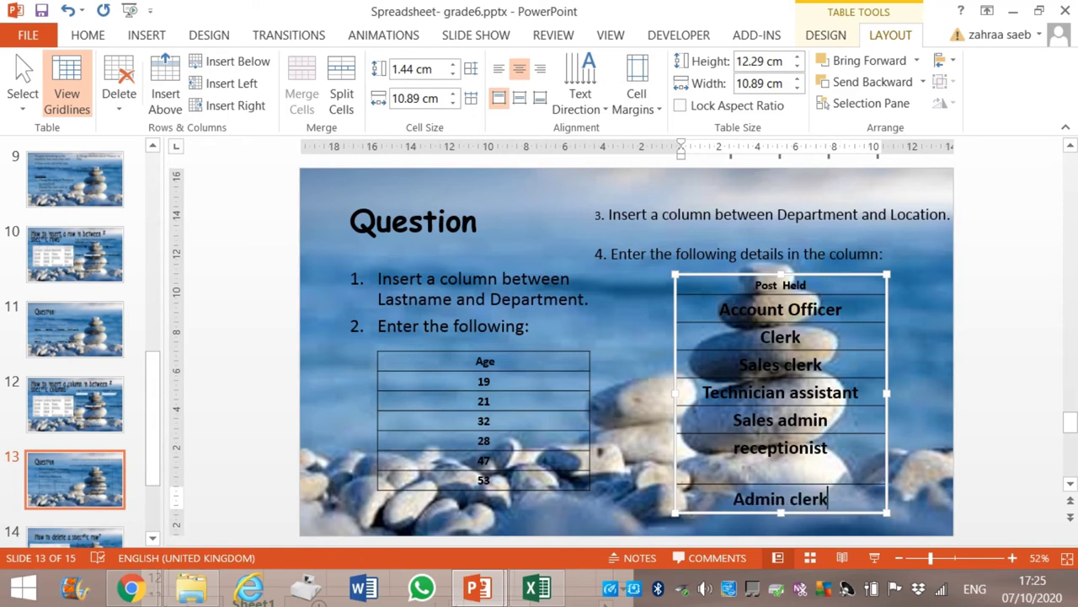
{"action": "left_click", "coordinate": [546, 588]}
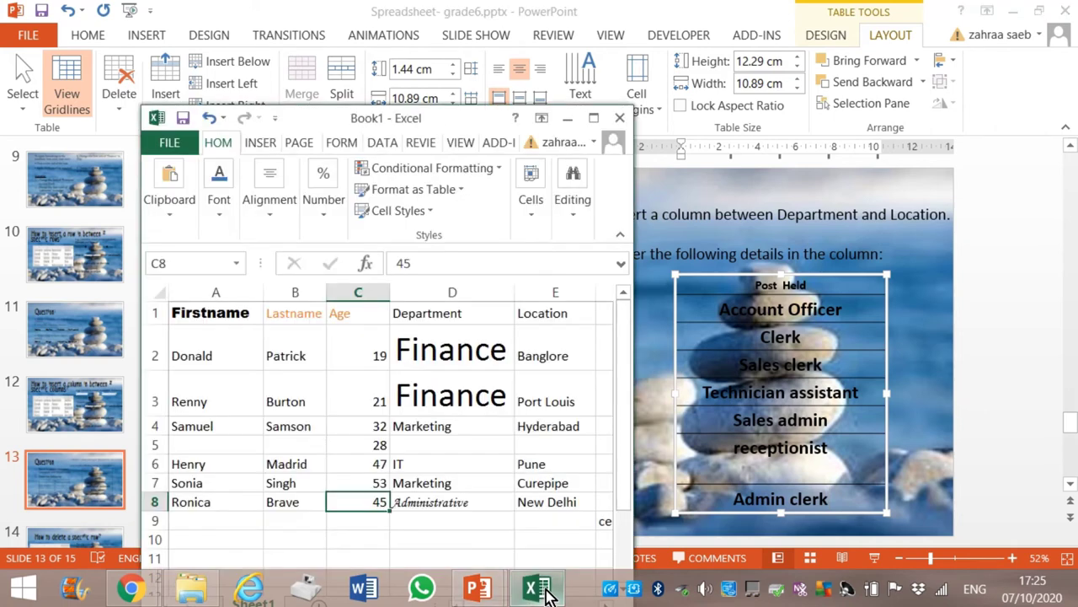
{"action": "left_click", "coordinate": [824, 232]}
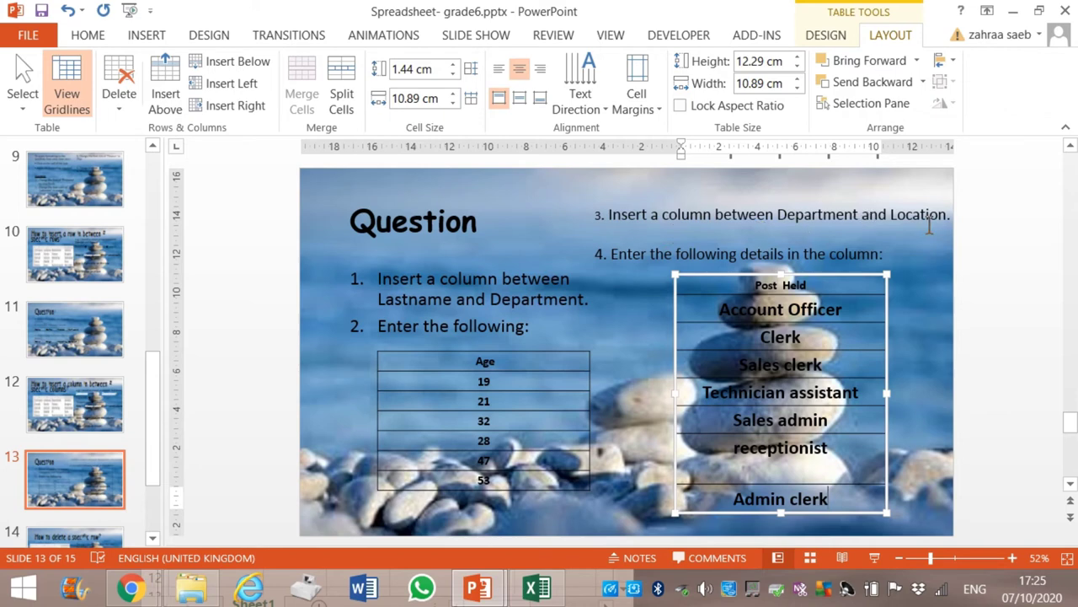
{"action": "left_click", "coordinate": [537, 587]}
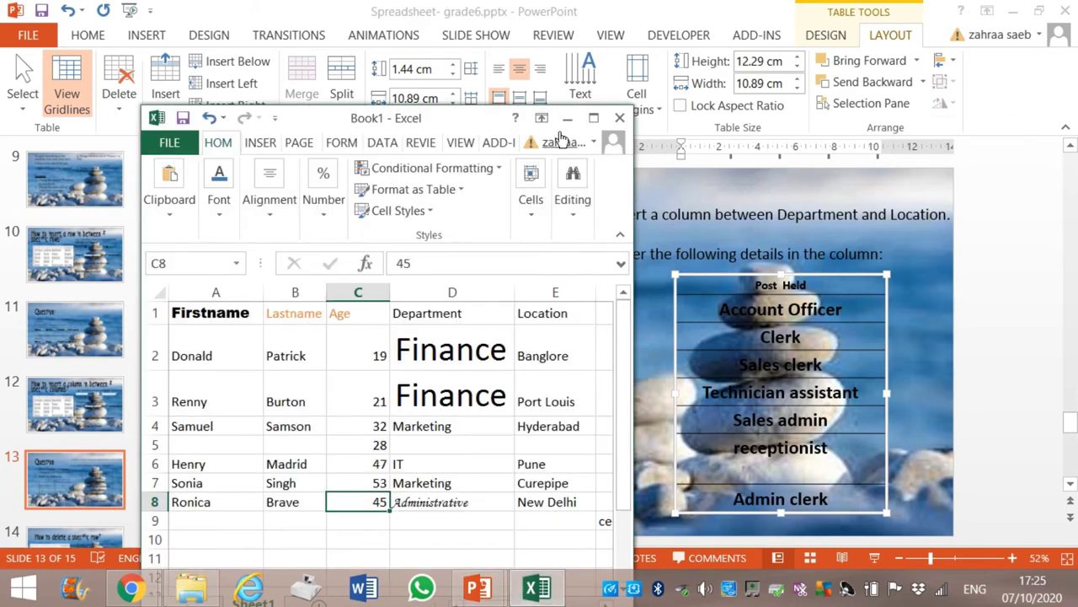
Insert an empty column E before Location, shifting Location to column F.
{"action": "left_click", "coordinate": [593, 117]}
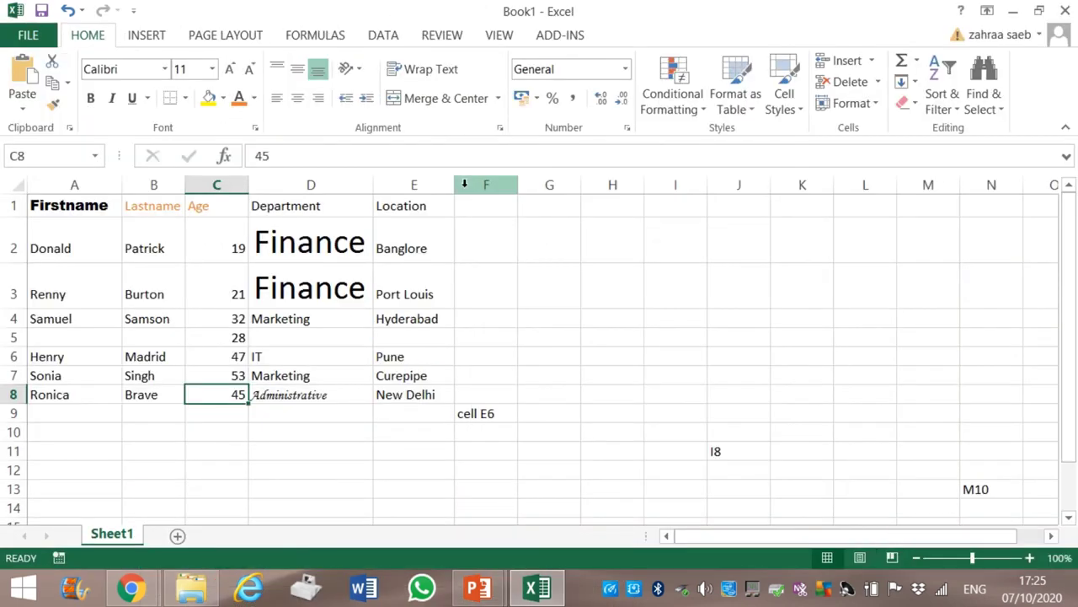
{"action": "left_click", "coordinate": [336, 184]}
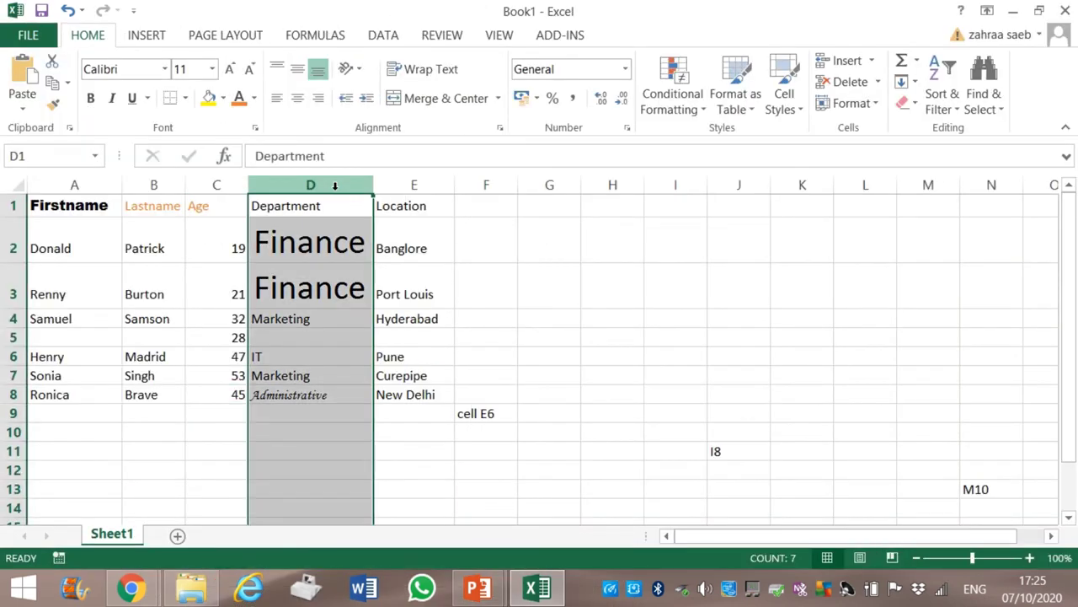
{"action": "left_click", "coordinate": [414, 184]}
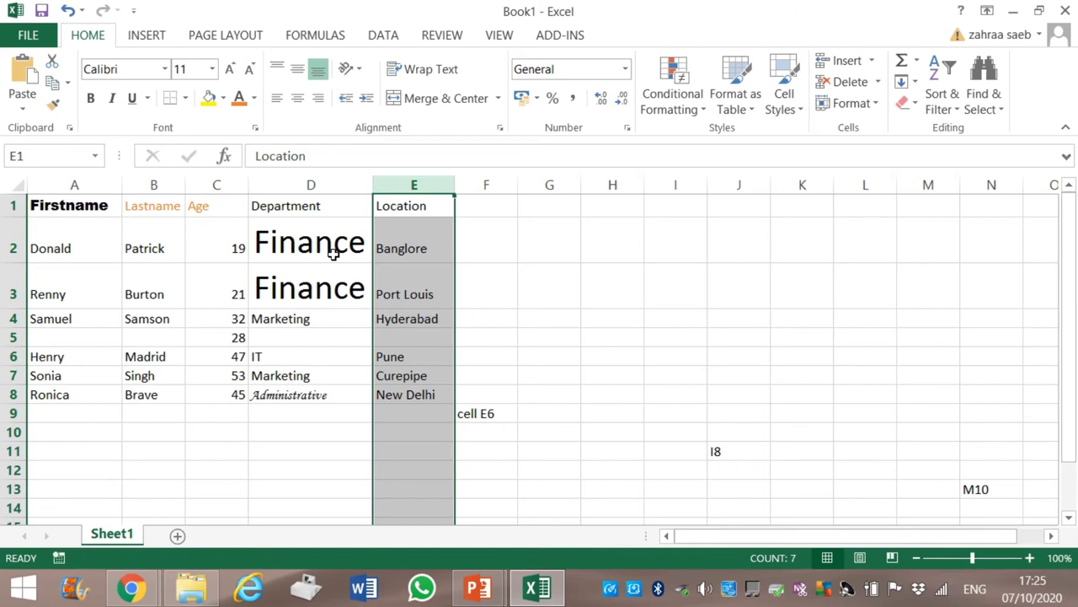
{"action": "right_click", "coordinate": [417, 185]}
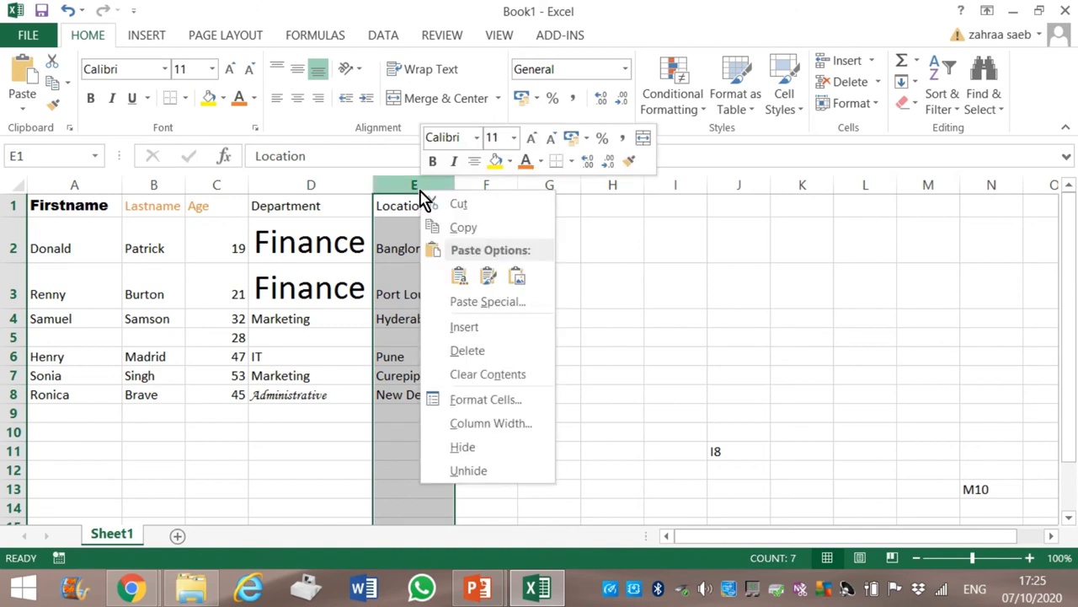
{"action": "left_click", "coordinate": [499, 336]}
{"action": "left_click_drag", "start_coordinate": [600, 413], "coordinate": [1066, 472]}
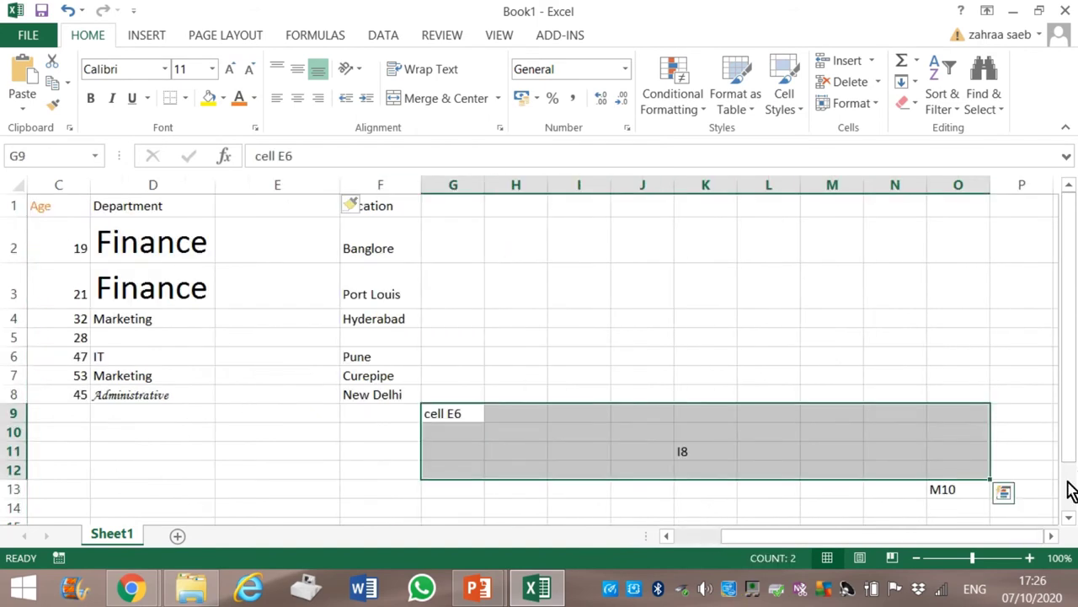
Clear the stray notes in cells M10, E6 and I8 to the right of the table.
{"action": "left_click", "coordinate": [966, 502]}
{"action": "left_click_drag", "start_coordinate": [975, 493], "coordinate": [464, 394]}
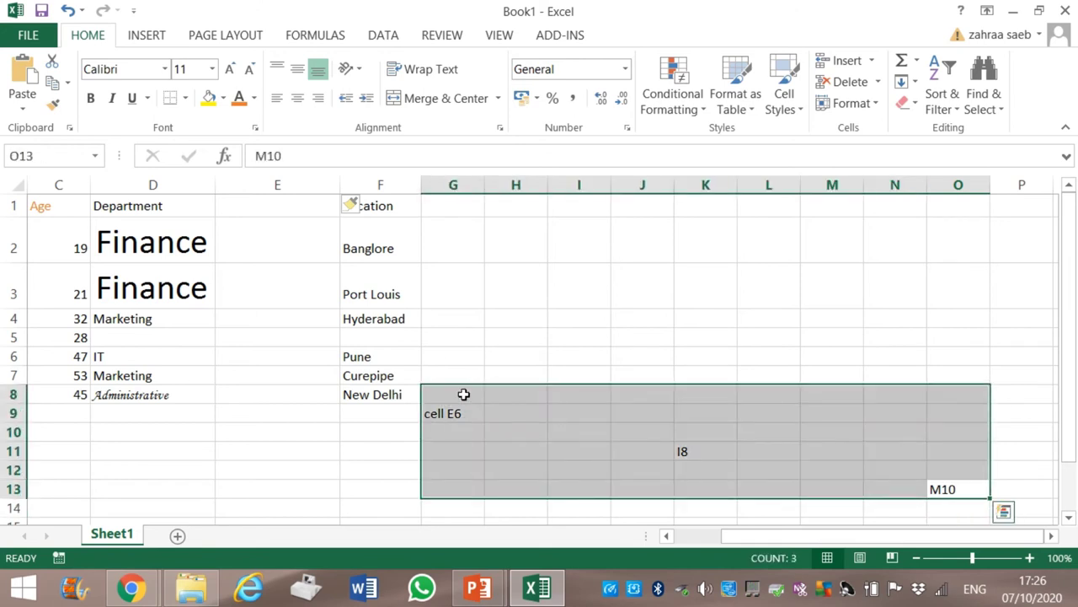
{"action": "key", "text": "BackSpace"}
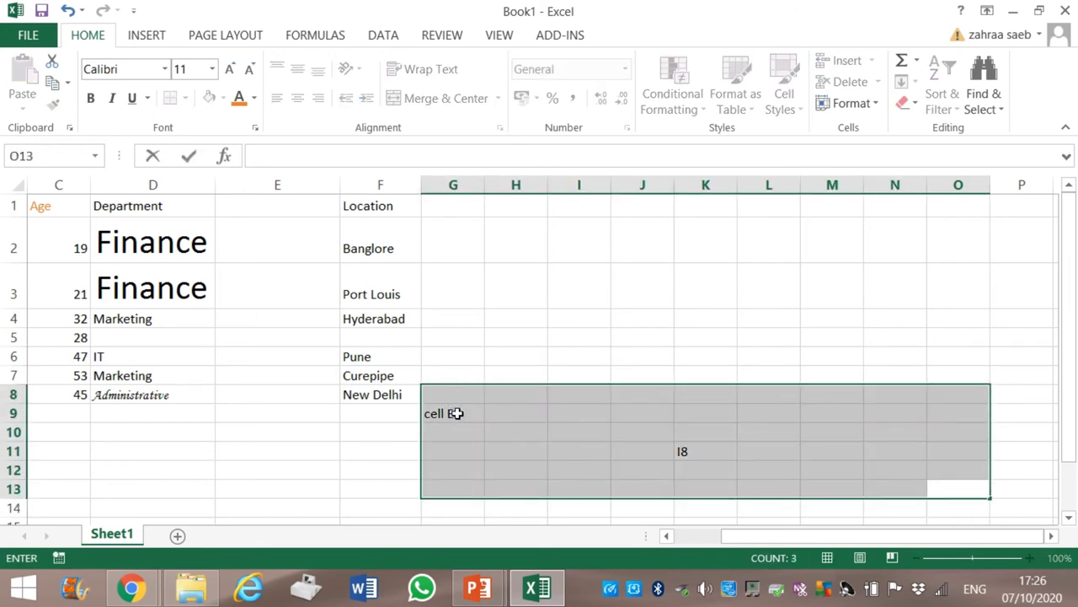
{"action": "left_click", "coordinate": [456, 412]}
{"action": "key", "text": "BackSpace"}
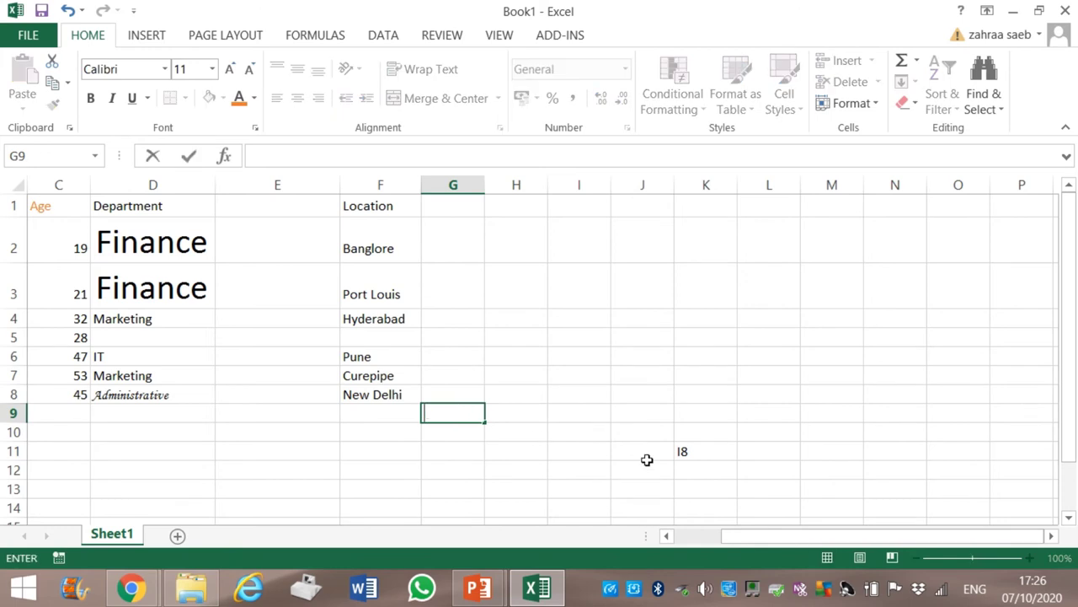
{"action": "left_click", "coordinate": [706, 452]}
{"action": "key", "text": "BackSpace"}
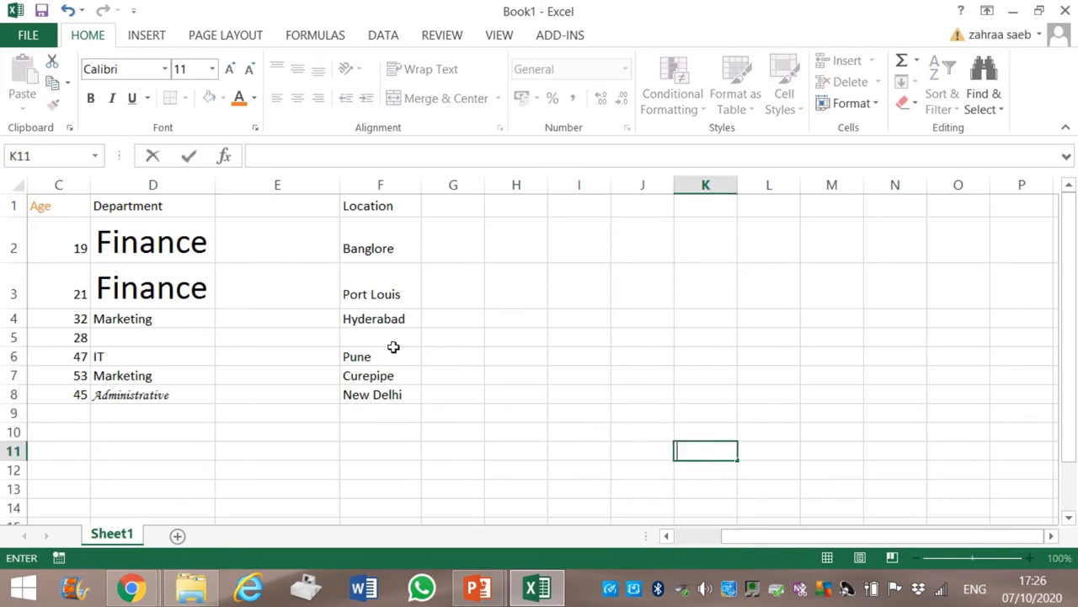
Select the new column's header cell, check the PowerPoint instructions, then return to Excel.
{"action": "left_click", "coordinate": [267, 216]}
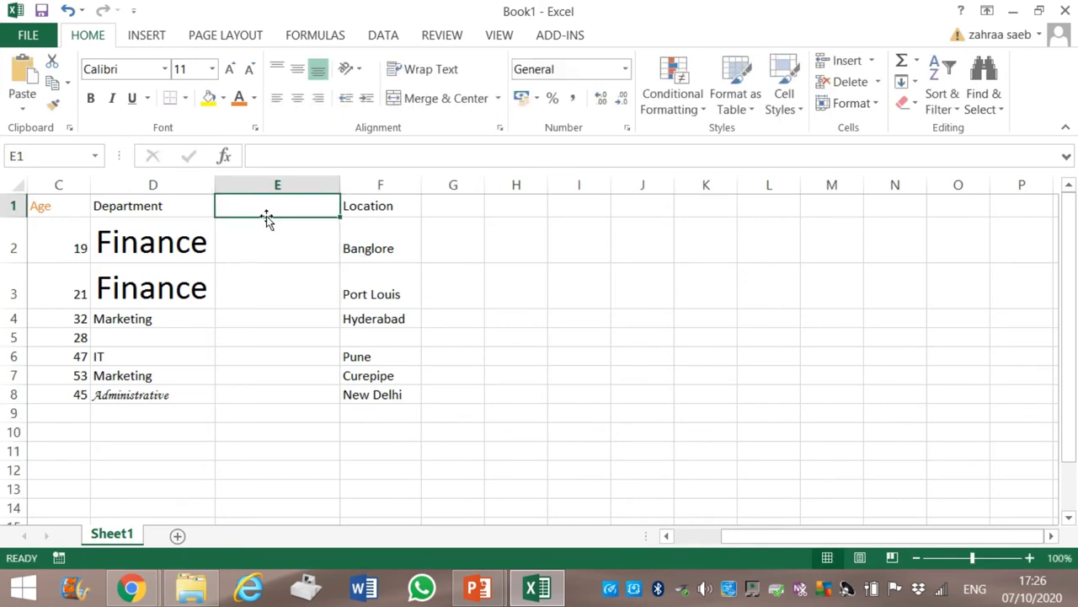
{"action": "left_click", "coordinate": [542, 591]}
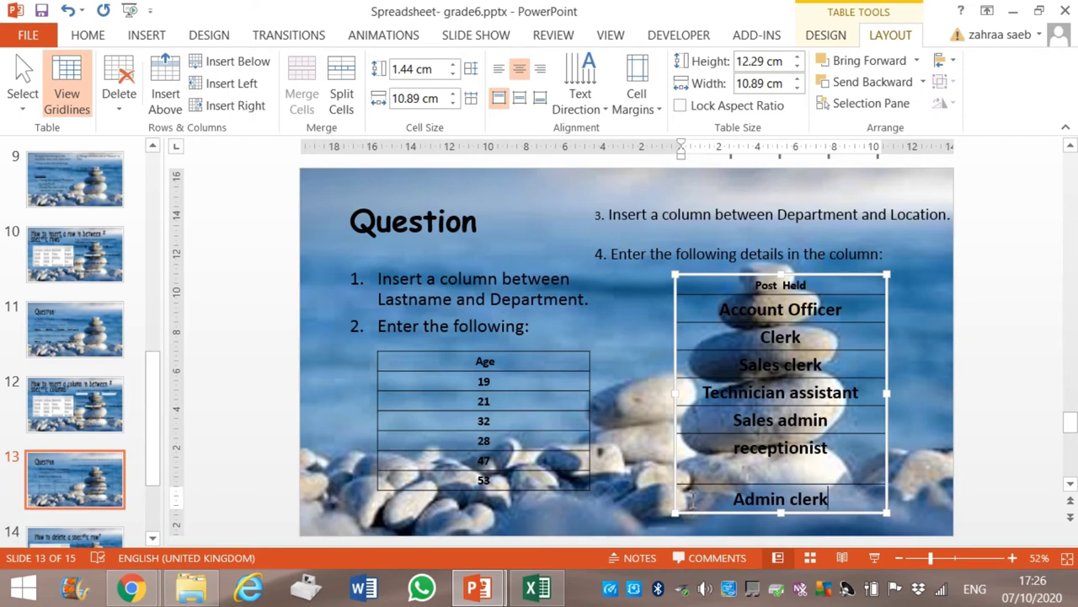
{"action": "mouse_move", "coordinate": [545, 587]}
{"action": "left_click", "coordinate": [600, 430]}
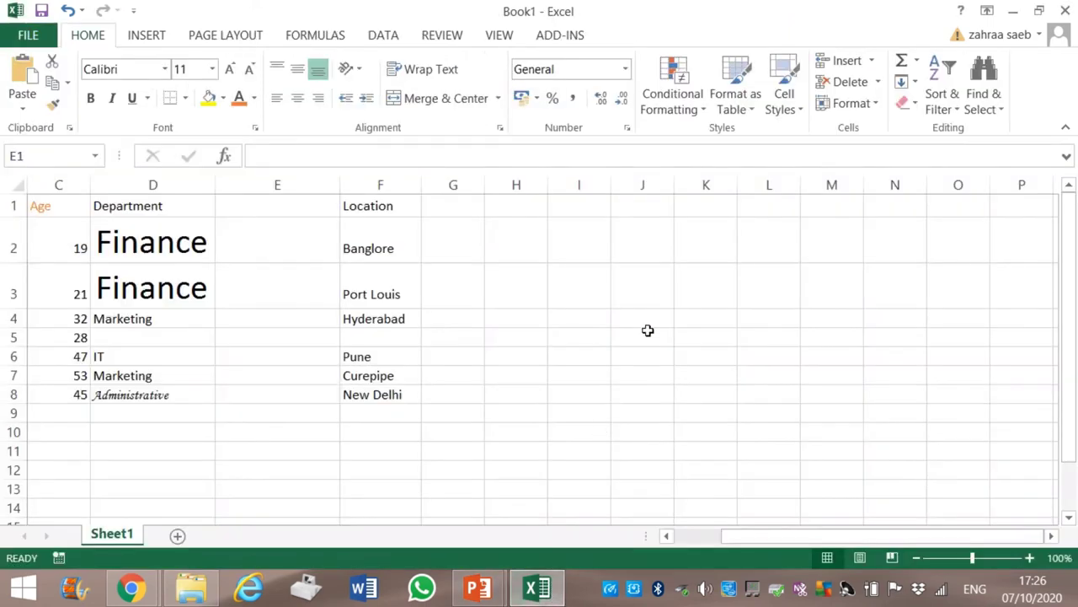
Restore the Excel window, move it left, and enter the header 'Post Held' in E1.
{"action": "left_click", "coordinate": [1040, 11]}
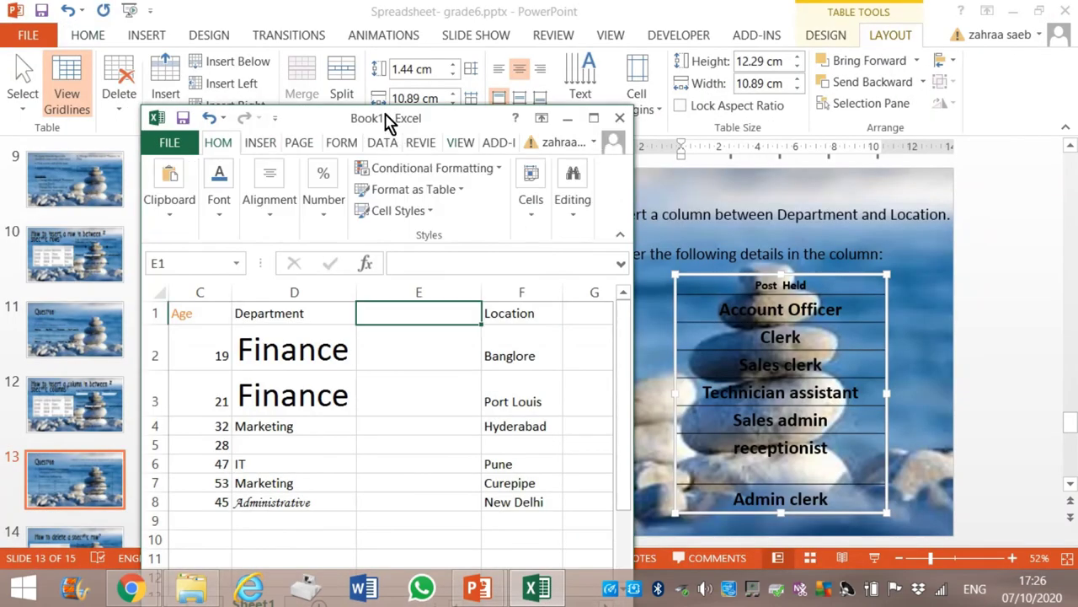
{"action": "left_click_drag", "start_coordinate": [385, 120], "coordinate": [277, 122]}
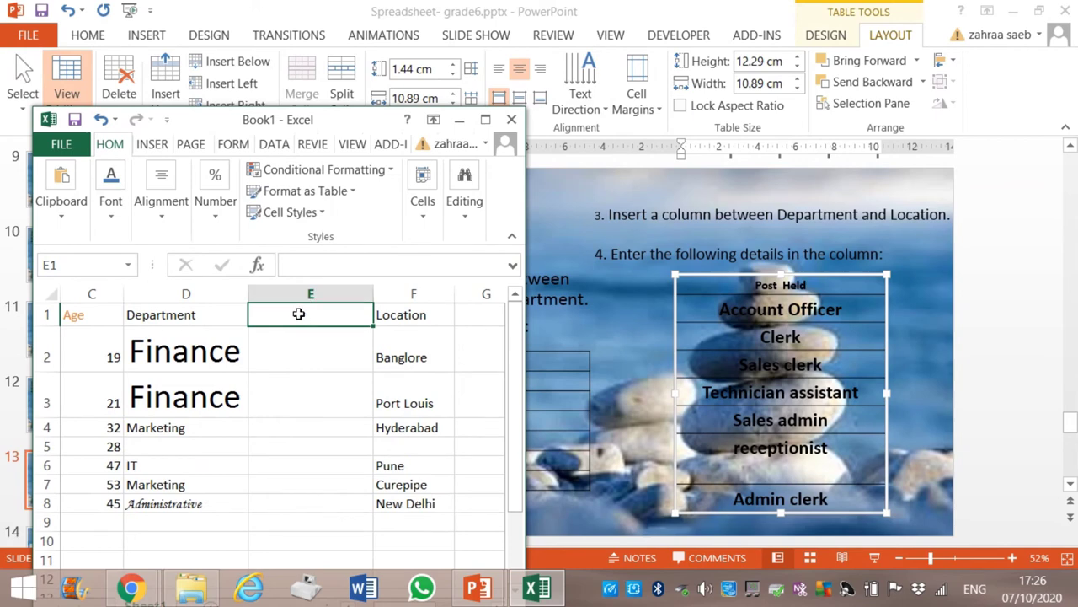
{"action": "type", "text": "Post He"}
{"action": "key", "text": "BackSpace"}
{"action": "type", "text": "eld"}
{"action": "key", "text": "Return"}
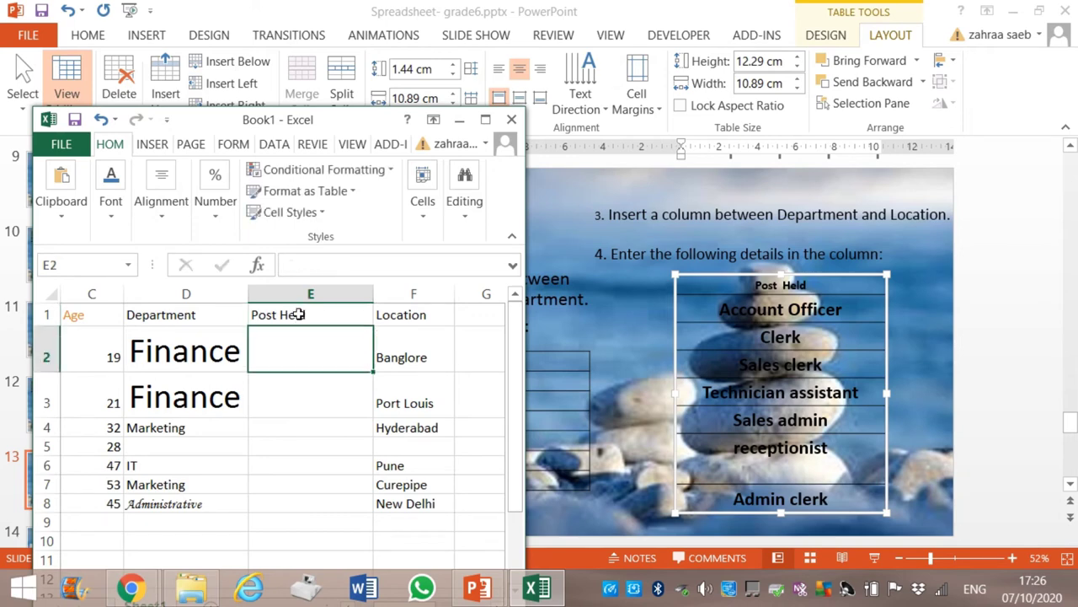
Enter 'Accounts officer', 'clerk' and 'sales clerk' in E2:E4.
{"action": "type", "text": "Account"}
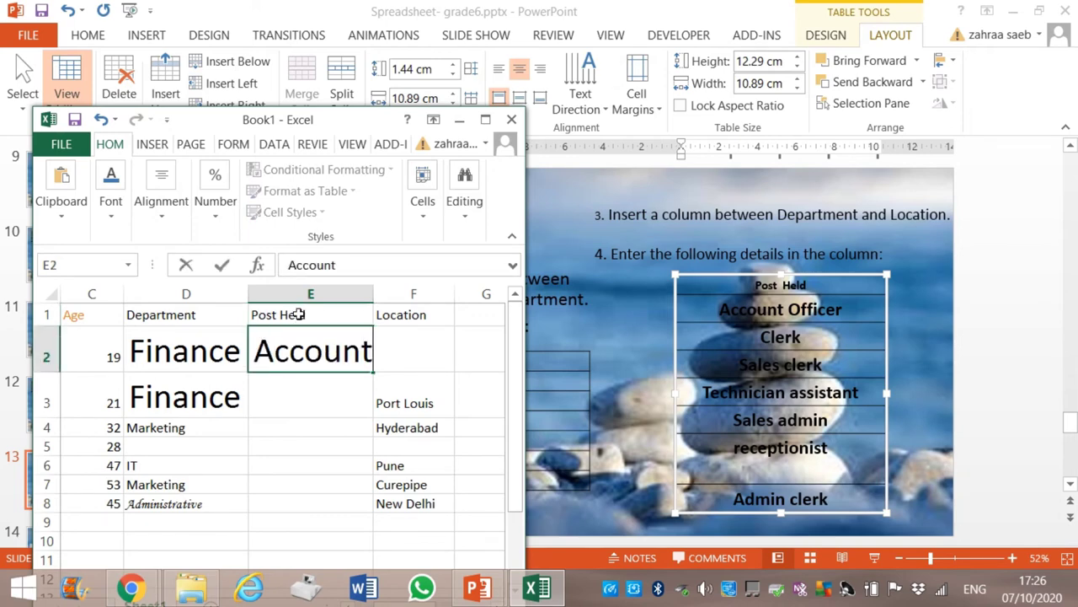
{"action": "type", "text": "s off"}
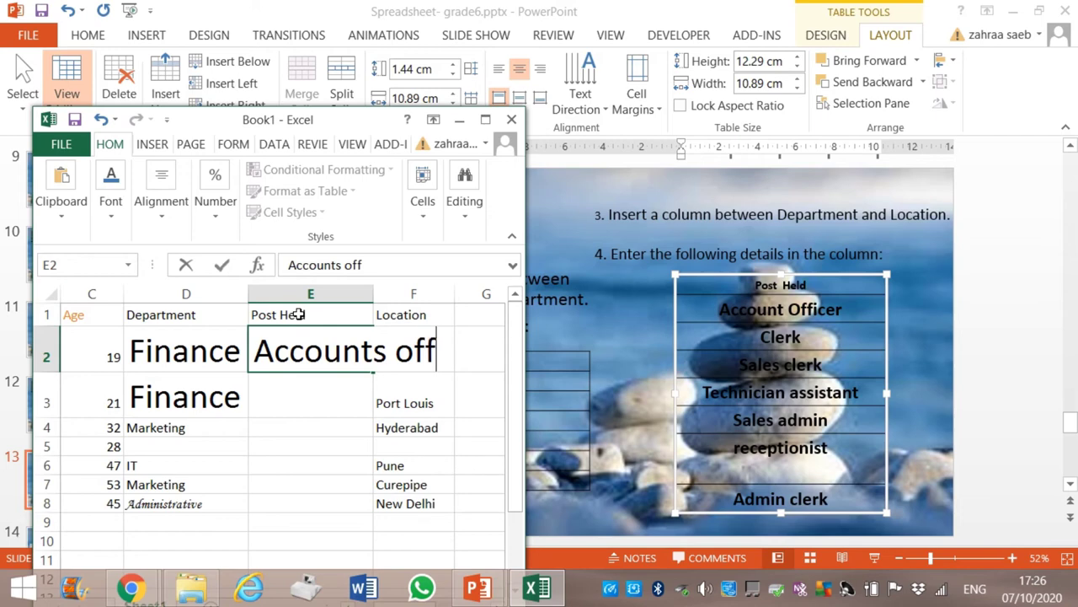
{"action": "type", "text": "icer"}
{"action": "key", "text": "Return"}
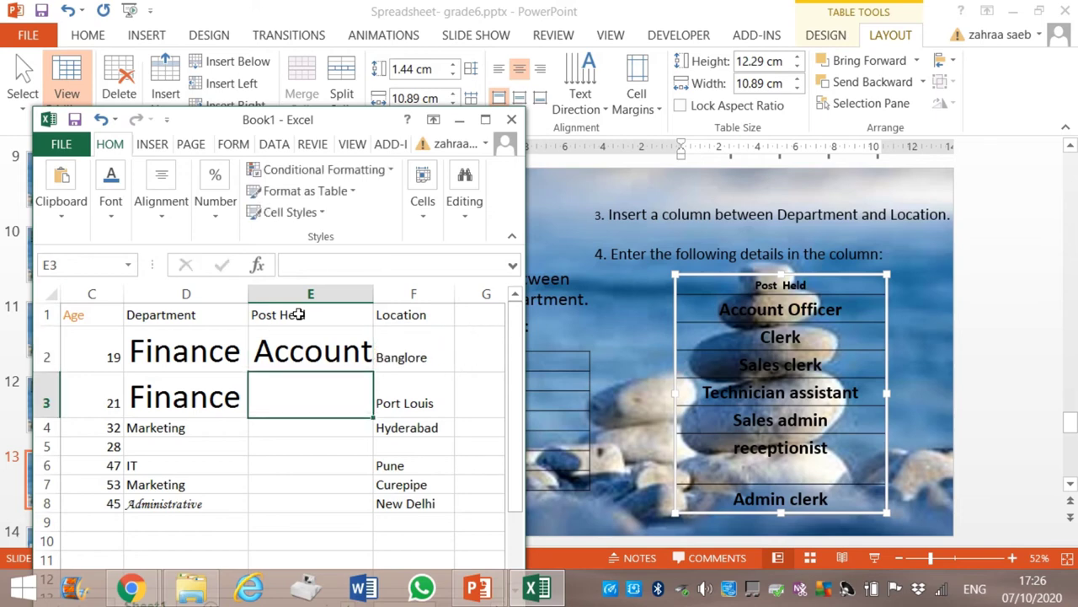
{"action": "type", "text": "clerk"}
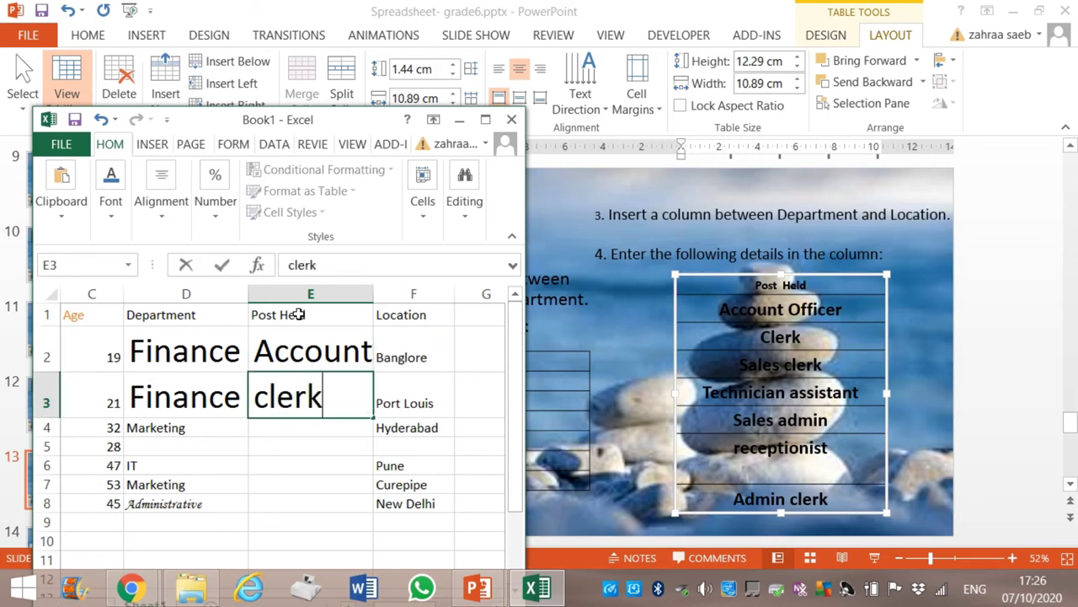
{"action": "key", "text": "Return"}
{"action": "type", "text": "sae"}
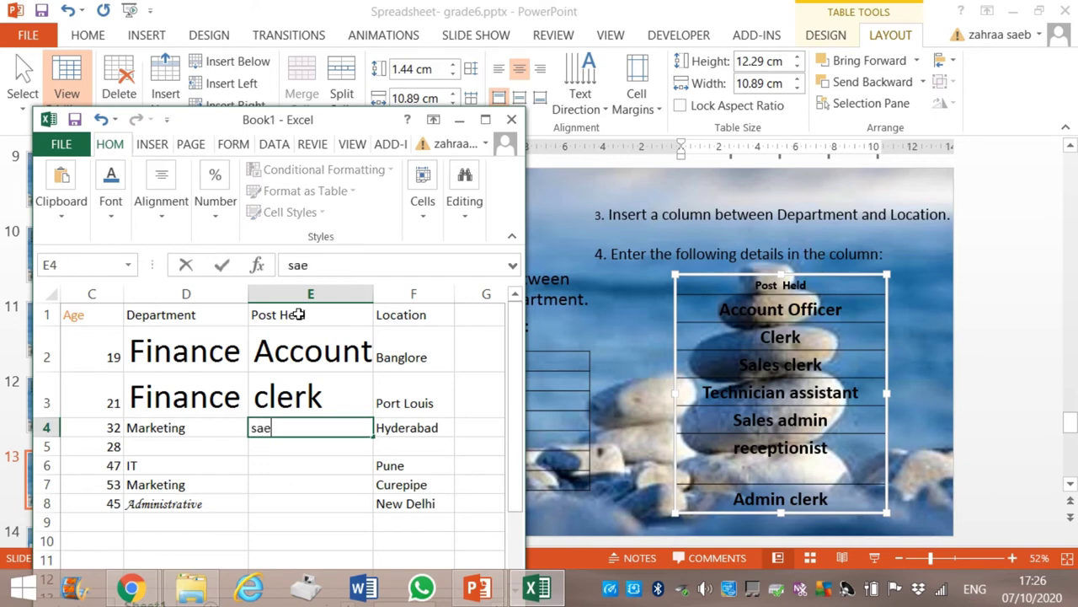
{"action": "key", "text": "BackSpace"}
{"action": "type", "text": "les clerk"}
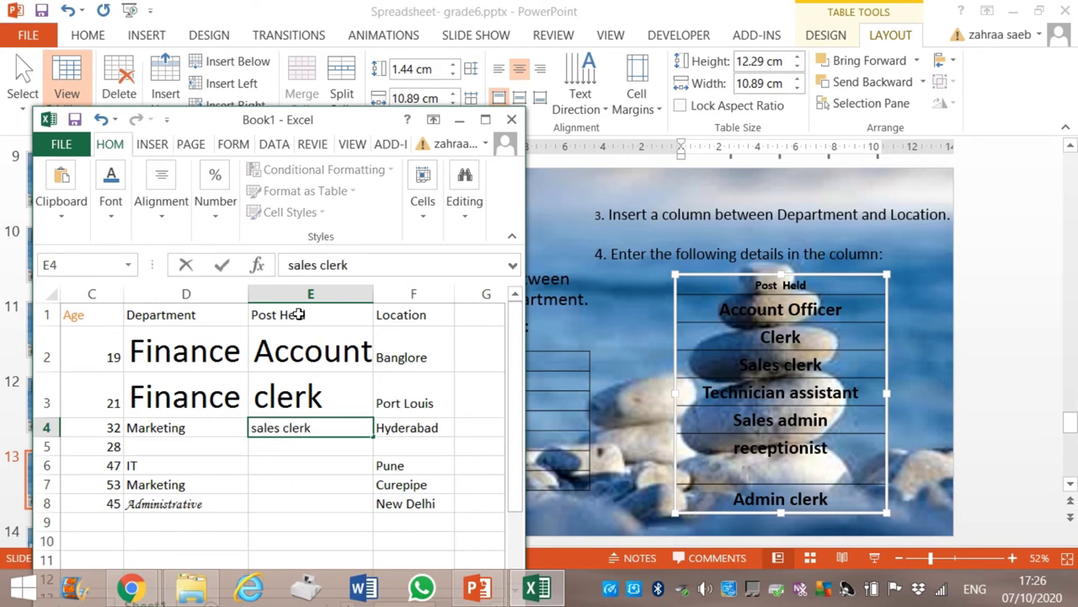
{"action": "key", "text": "Return"}
Enter 'Technician assistant' and 'sales admin' in E5 and E6.
{"action": "type", "text": "Tecg"}
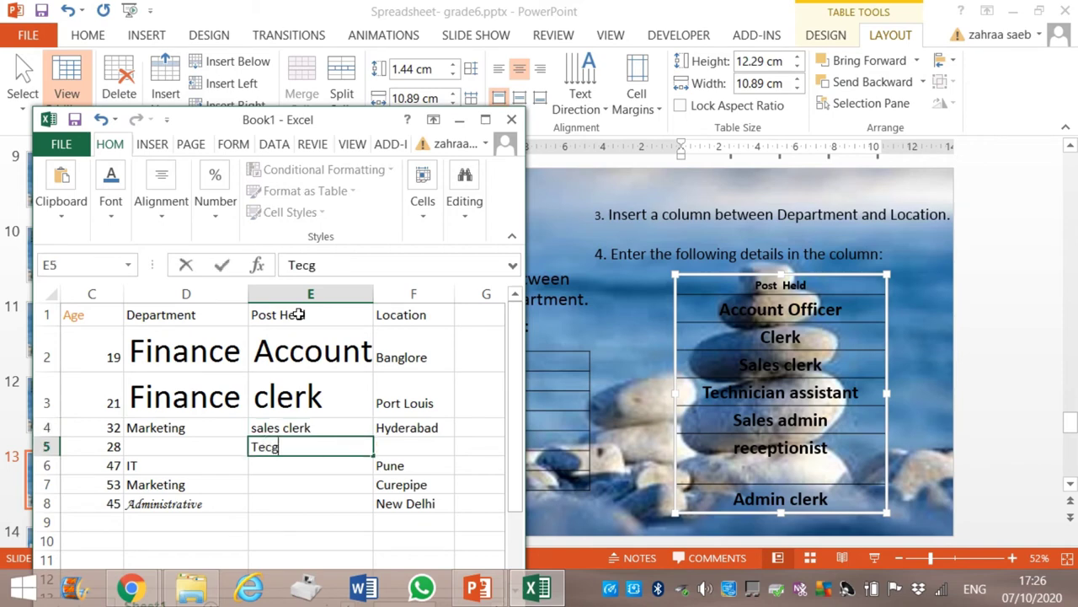
{"action": "key", "text": "BackSpace"}
{"action": "type", "text": "hnician assi"}
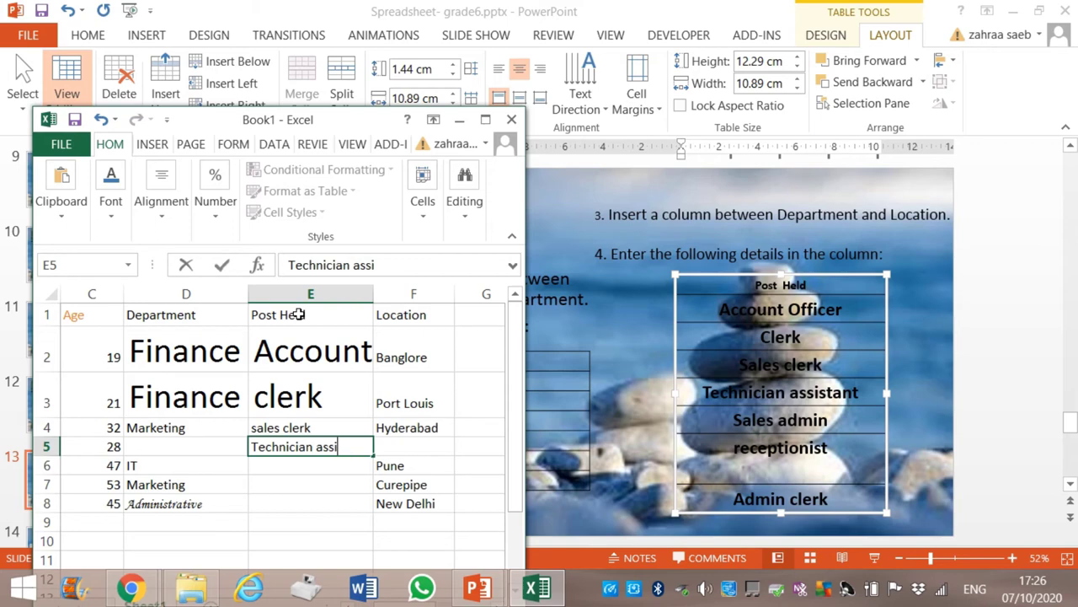
{"action": "type", "text": "stant"}
{"action": "key", "text": "Return"}
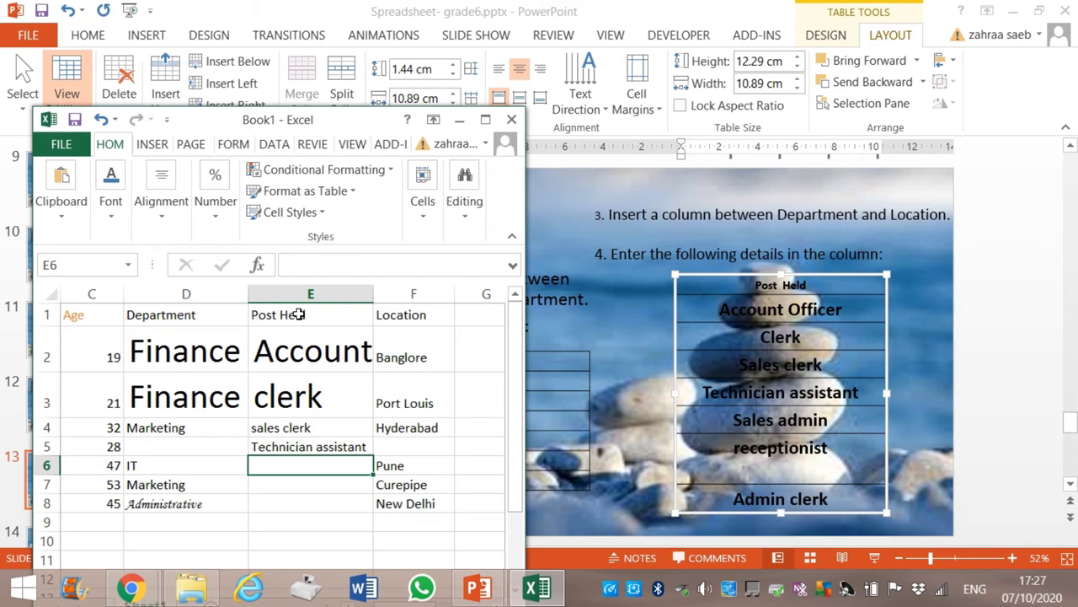
{"action": "type", "text": "sales admin"}
{"action": "key", "text": "Return"}
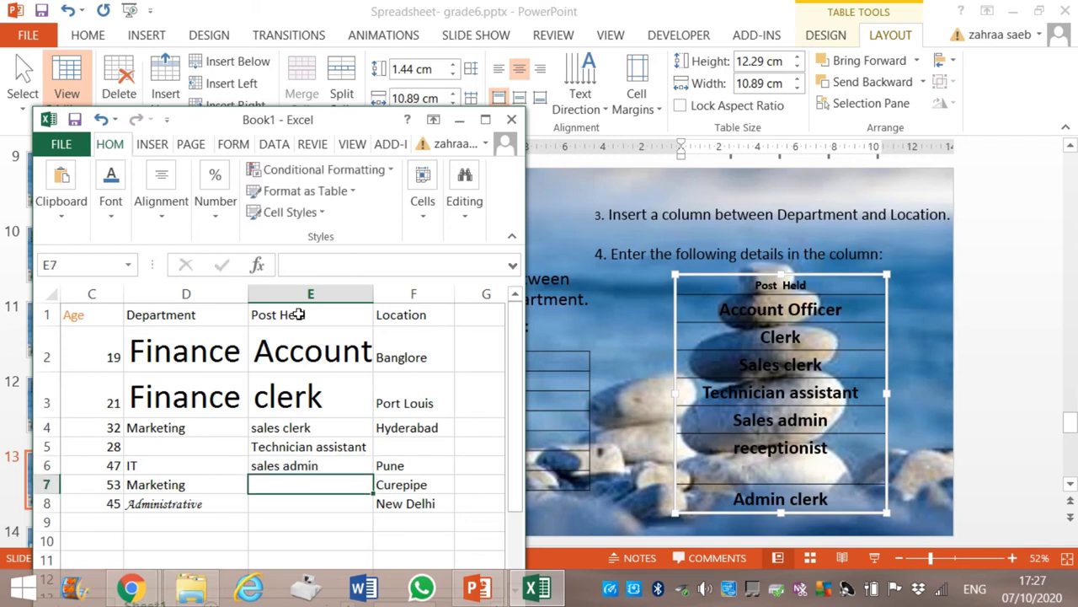
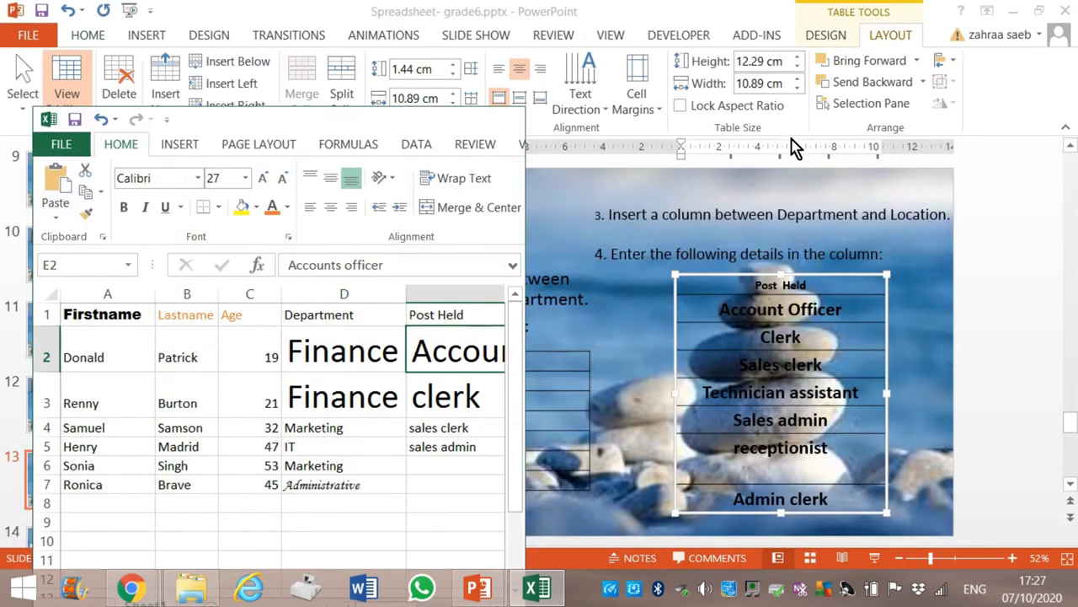
Replace cell E5's post with 'technician assistant'.
{"action": "left_click", "coordinate": [430, 394]}
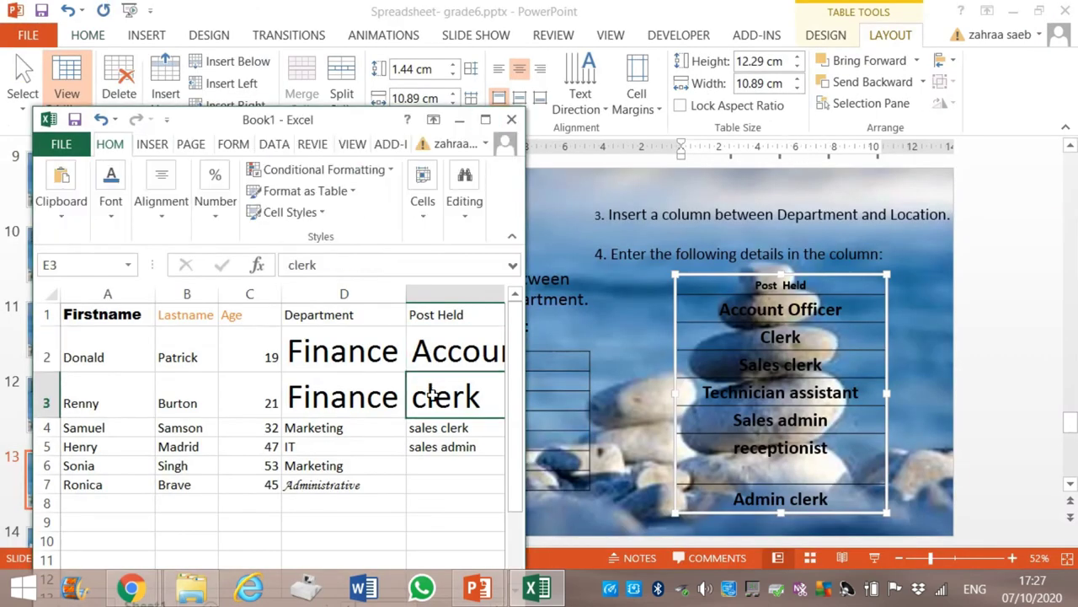
{"action": "left_click", "coordinate": [441, 424]}
{"action": "left_click", "coordinate": [447, 444]}
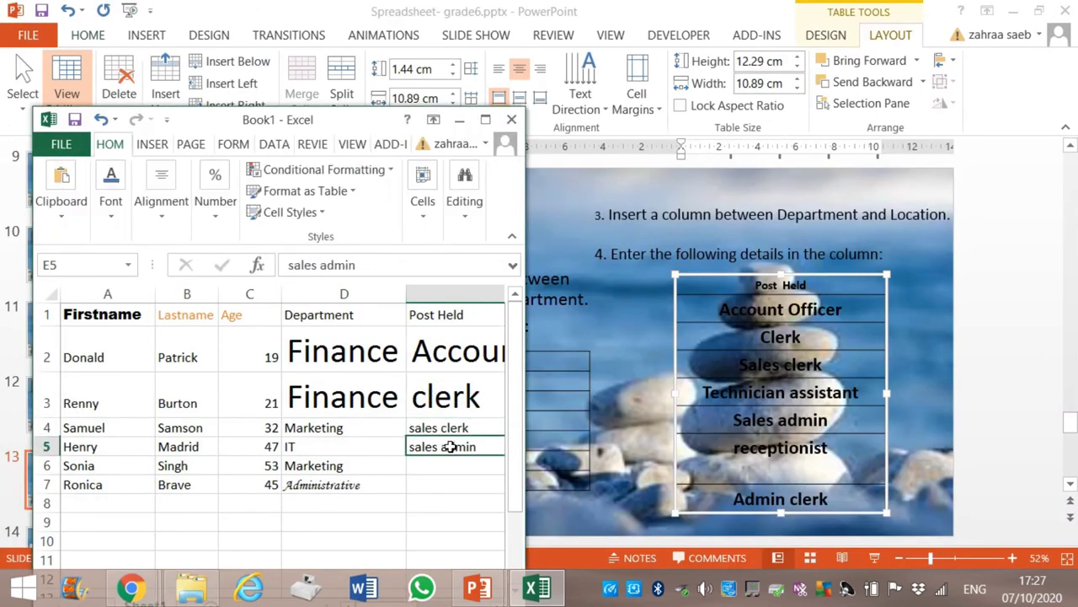
{"action": "double_click", "coordinate": [448, 445]}
{"action": "type", "text": "techi"}
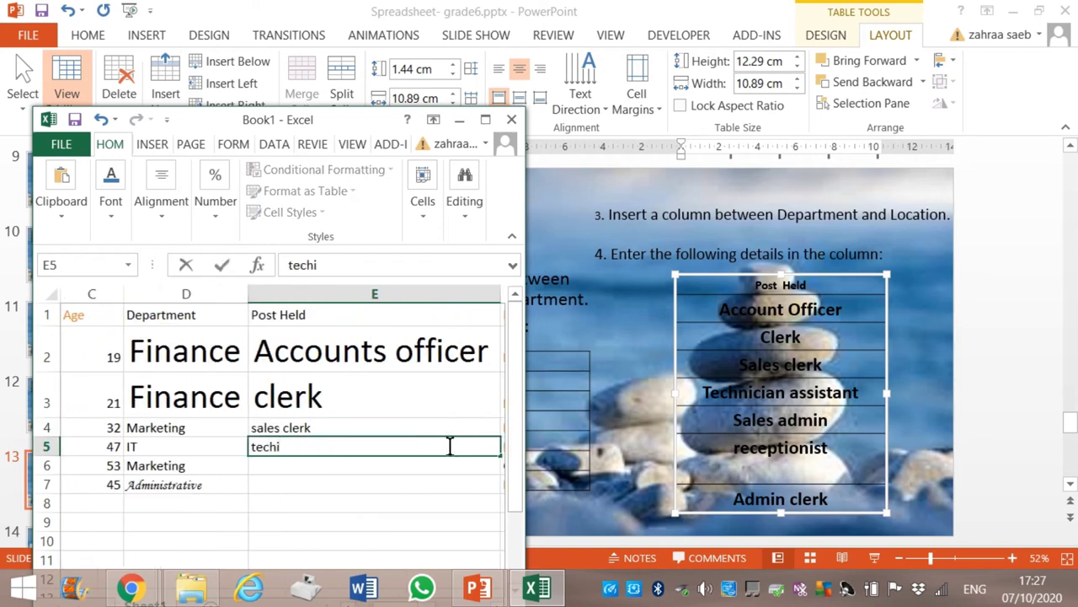
{"action": "key", "text": "BackSpace"}
{"action": "type", "text": "nica"}
{"action": "key", "text": "BackSpace"}
{"action": "type", "text": "ian assistant"}
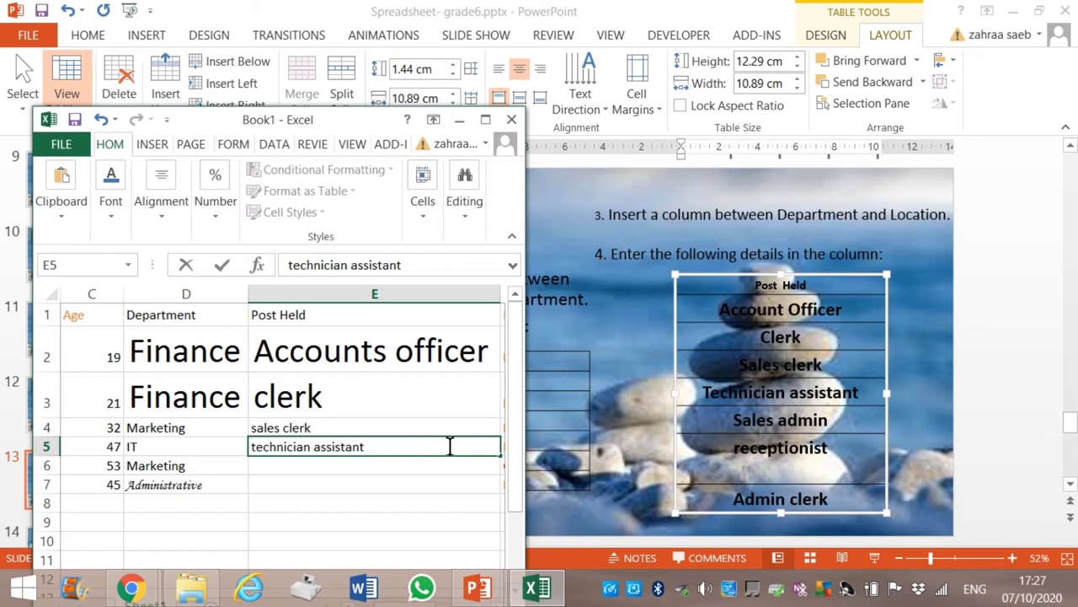
{"action": "key", "text": "Return"}
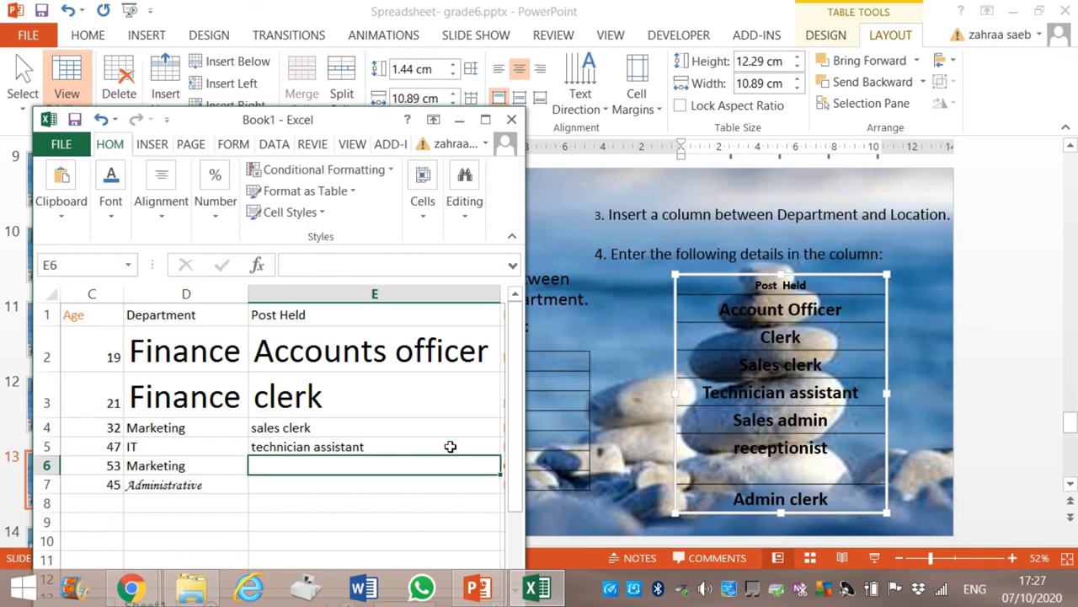
Enter 'sales admin' in E6 and 'receptionist' in E7, then maximize the Excel window.
{"action": "type", "text": "sales admin"}
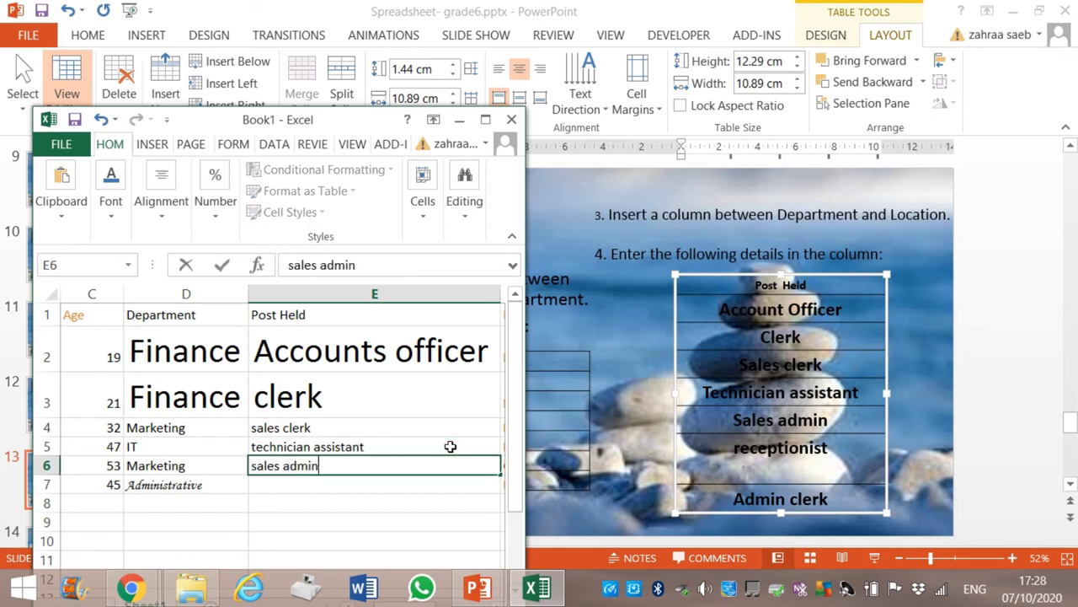
{"action": "key", "text": "Return"}
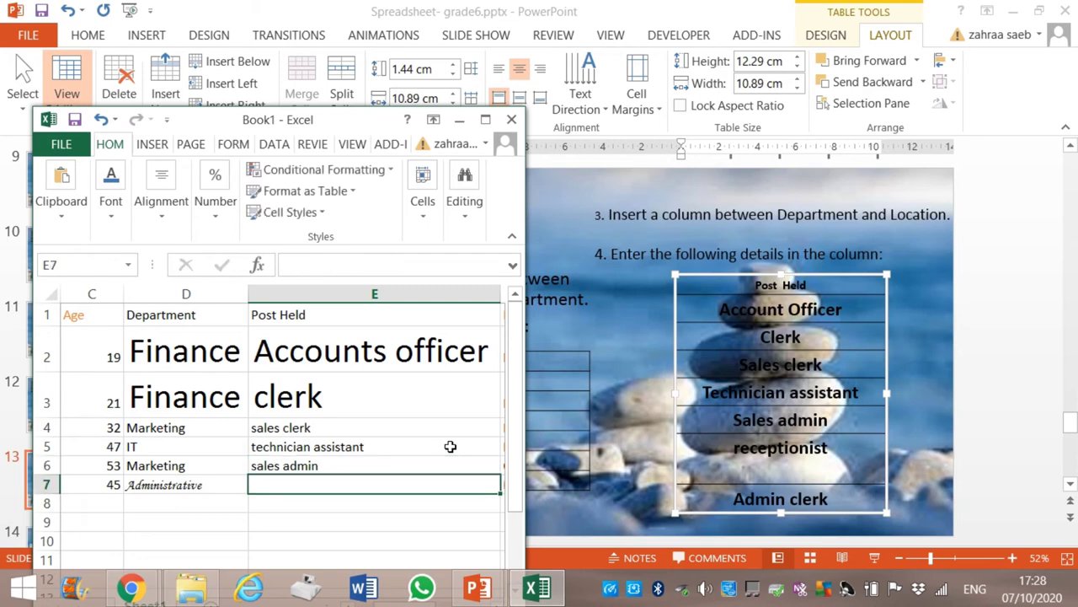
{"action": "type", "text": "receptionisit"}
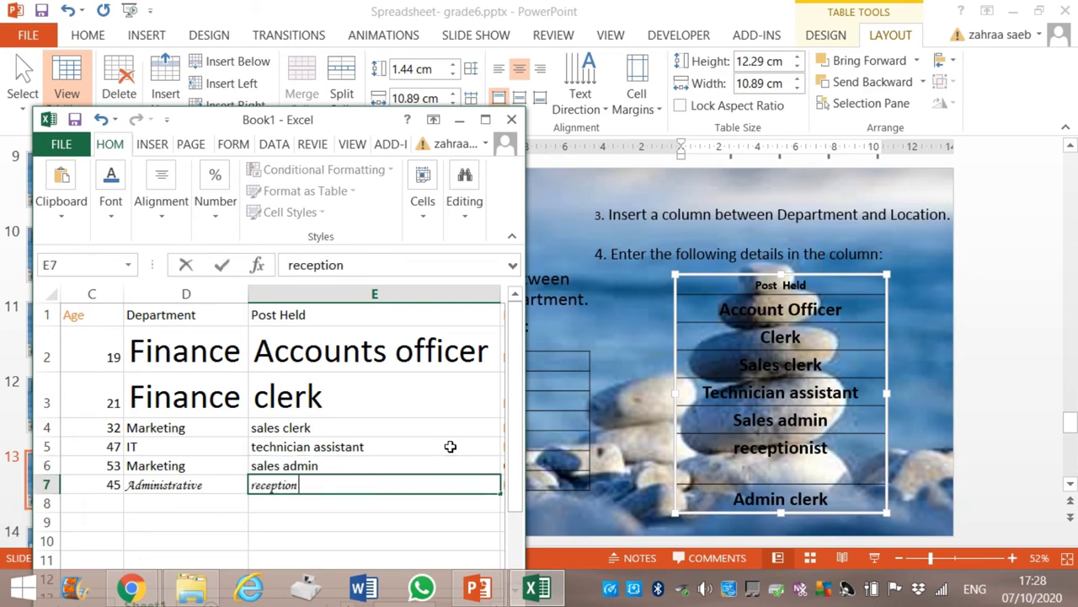
{"action": "key", "text": "BackSpace"}
{"action": "key", "text": "BackSpace"}
{"action": "type", "text": "t"}
{"action": "left_click", "coordinate": [486, 125]}
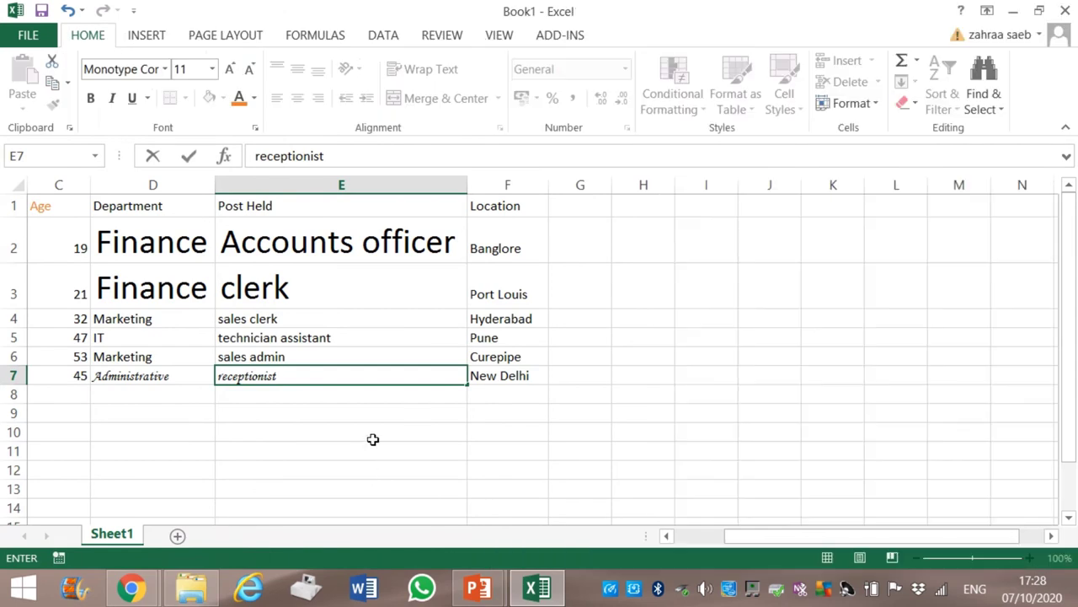
{"action": "key", "text": "ctrl+Return"}
{"action": "left_click", "coordinate": [434, 427]}
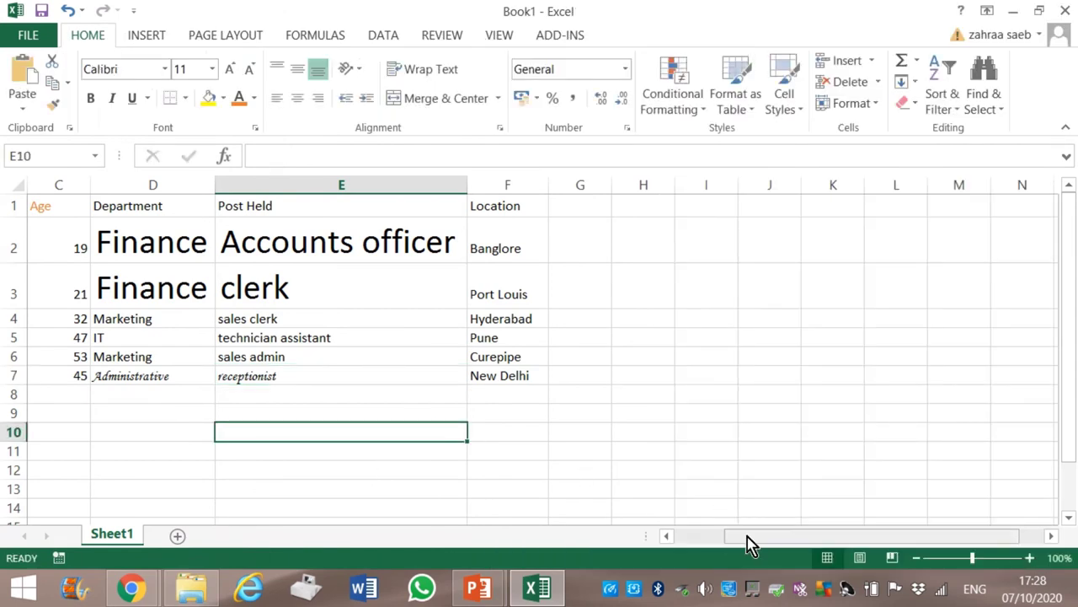
{"action": "left_click_drag", "start_coordinate": [749, 540], "coordinate": [571, 546]}
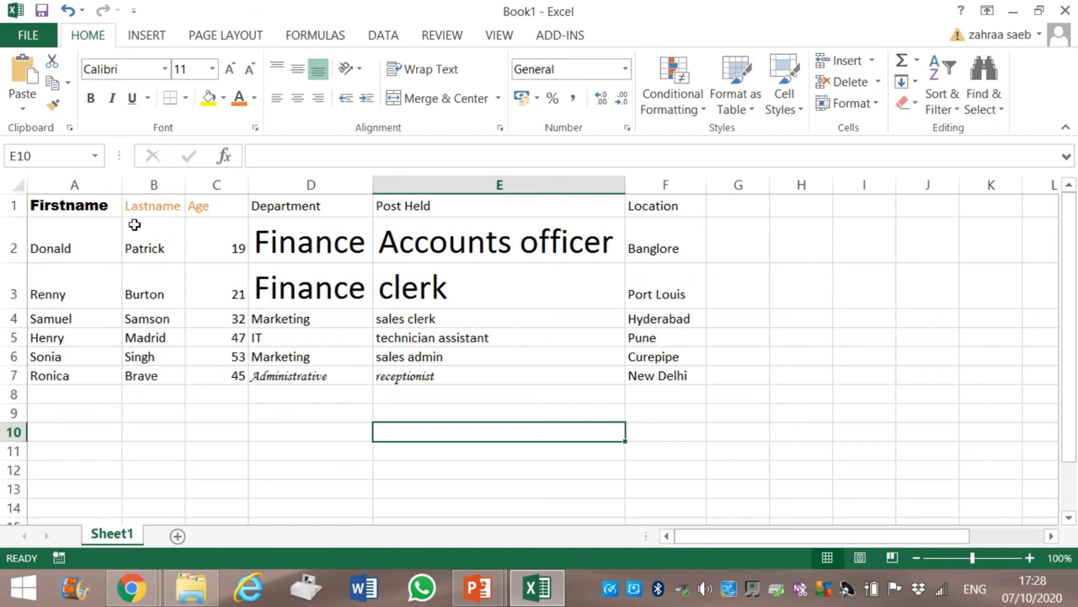
{"action": "left_click", "coordinate": [162, 183]}
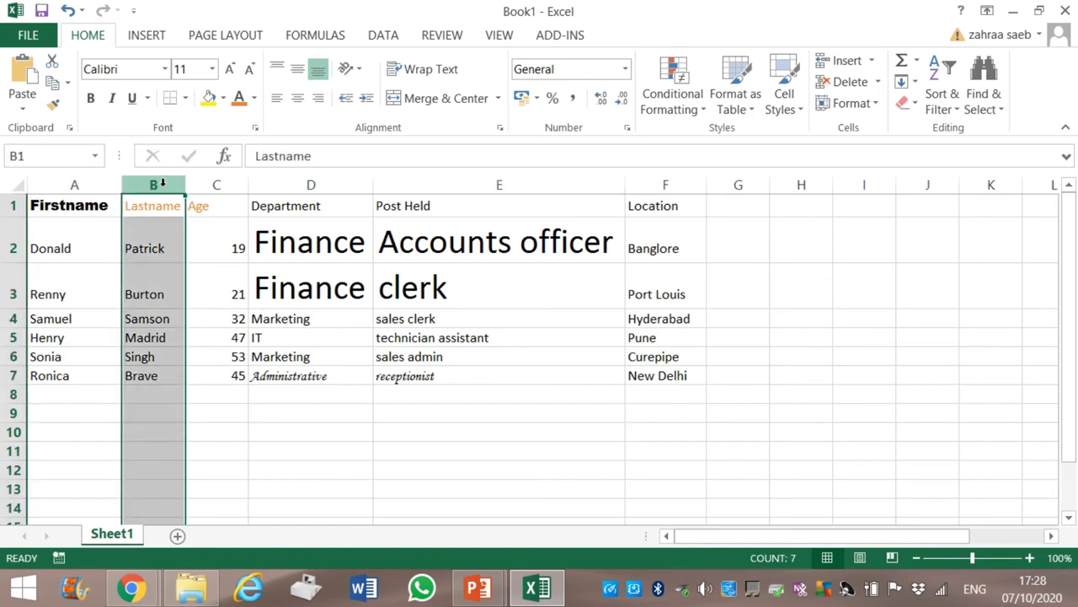
{"action": "left_click", "coordinate": [239, 181]}
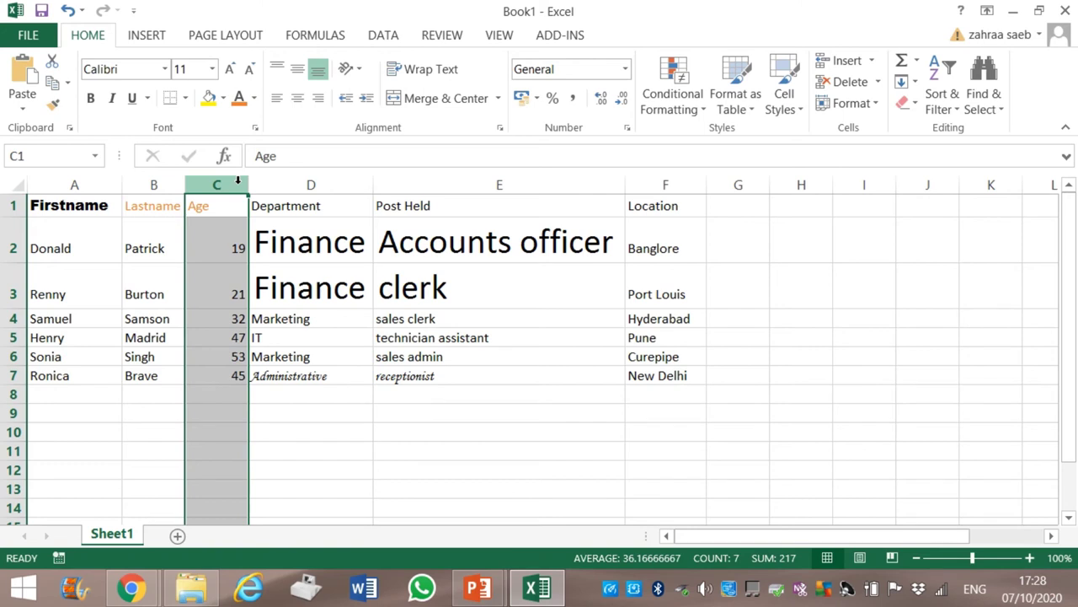
{"action": "left_click", "coordinate": [168, 183]}
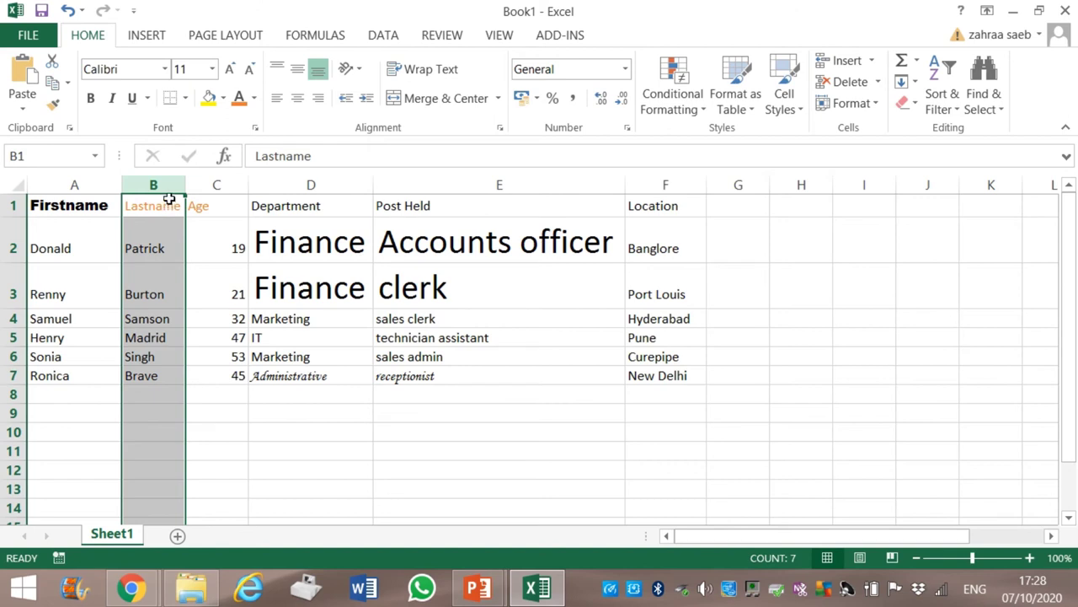
{"action": "left_click", "coordinate": [221, 184]}
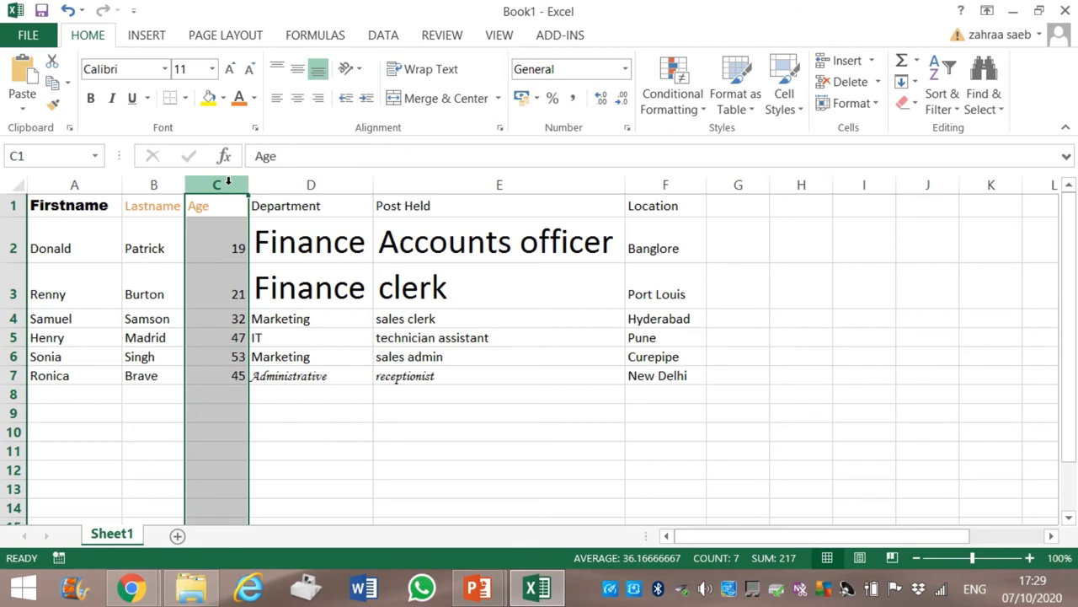
Insert an empty column before Age, moving Age to column D.
{"action": "right_click", "coordinate": [228, 182]}
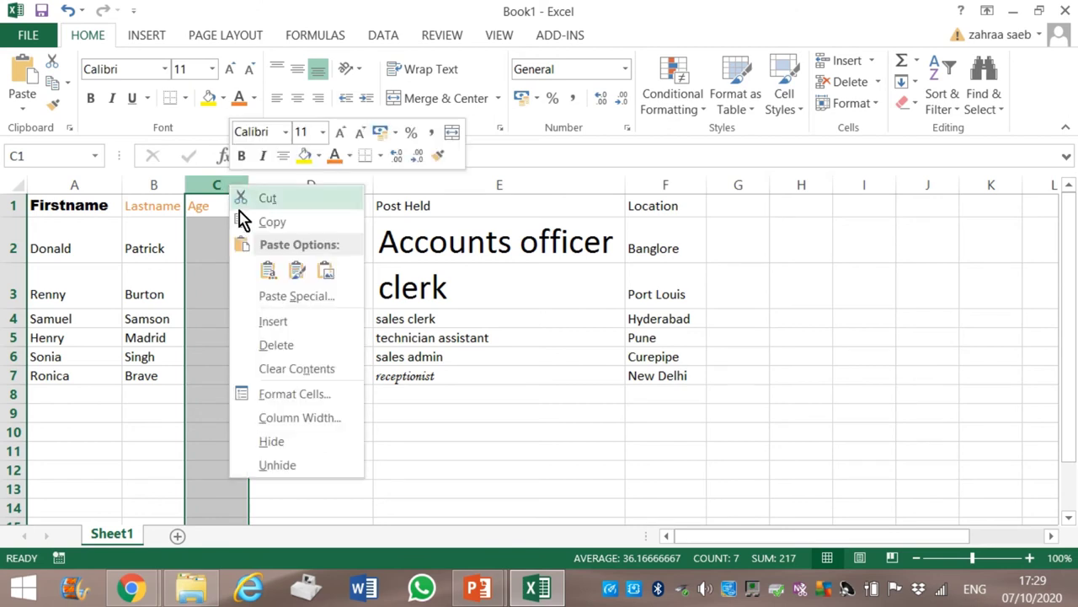
{"action": "left_click", "coordinate": [273, 321]}
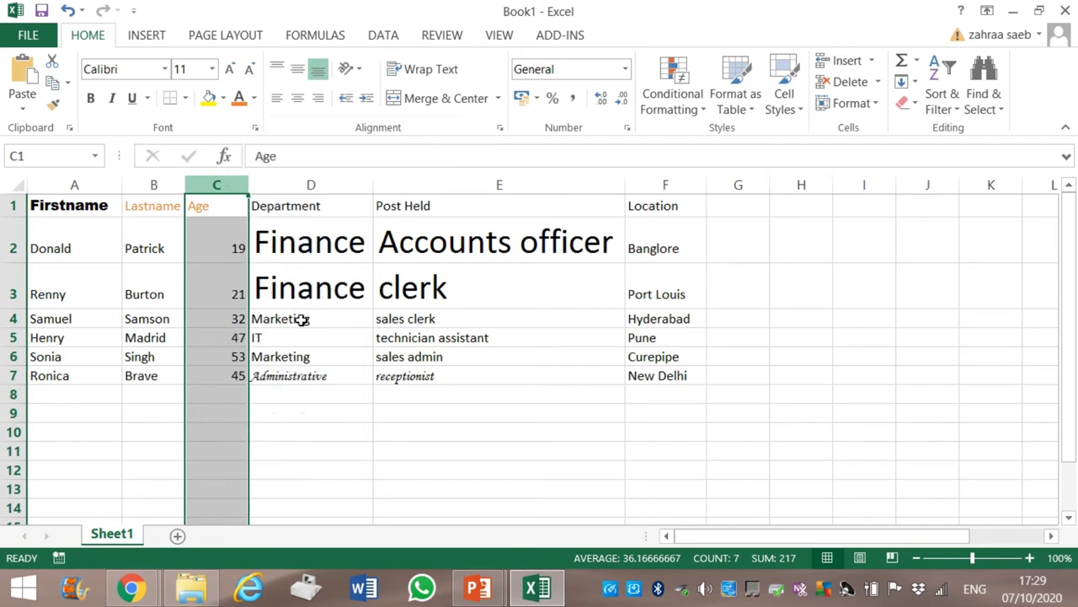
{"action": "left_click", "coordinate": [516, 438]}
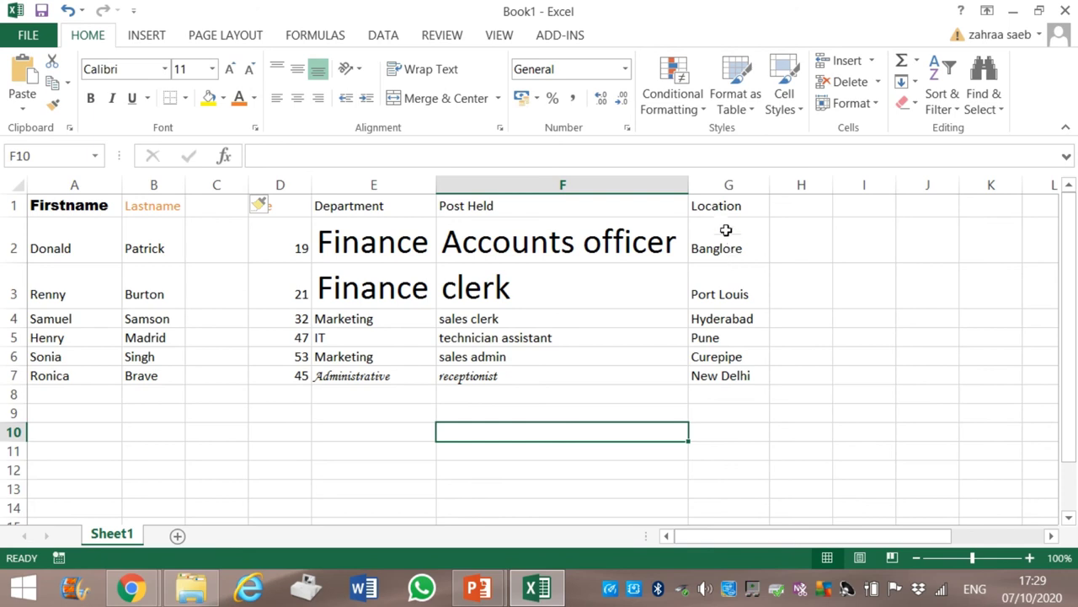
Insert an empty column G before Location, shifting Location to column H.
{"action": "left_click", "coordinate": [716, 183]}
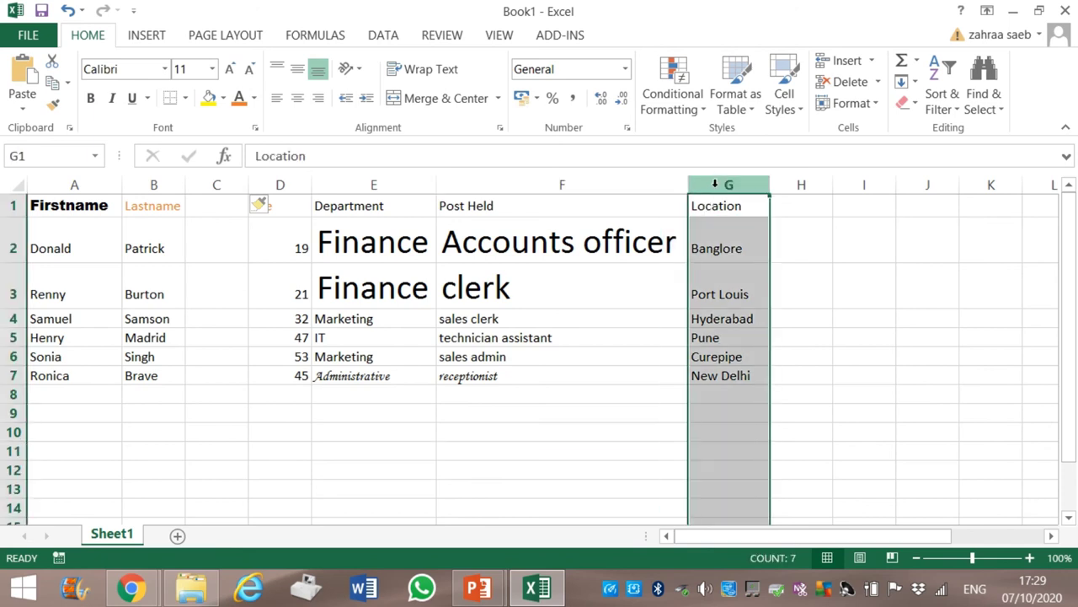
{"action": "right_click", "coordinate": [716, 189]}
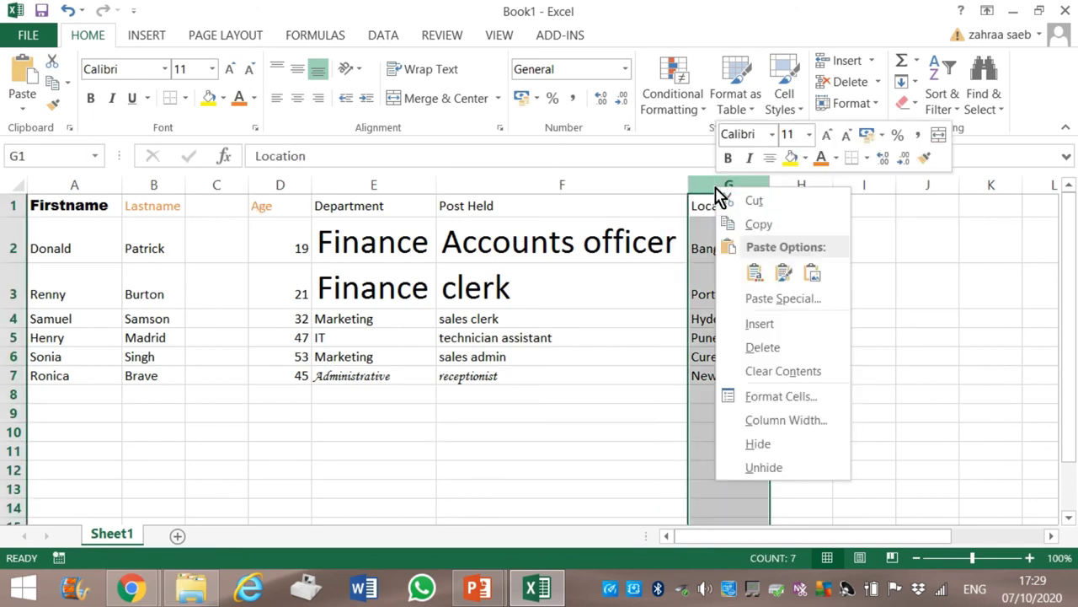
{"action": "left_click", "coordinate": [760, 324]}
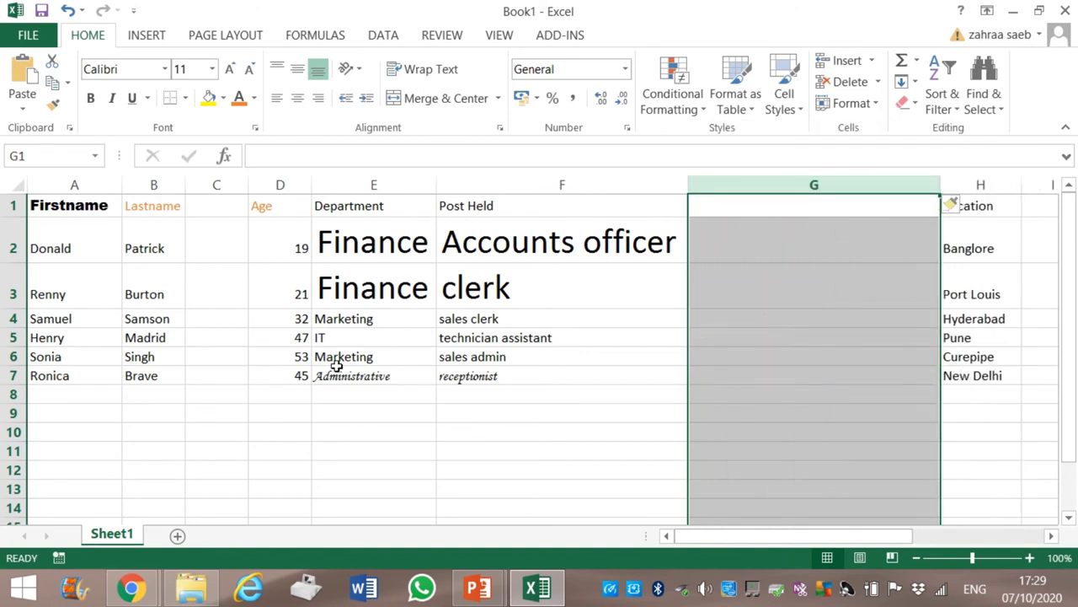
{"action": "left_click", "coordinate": [193, 410]}
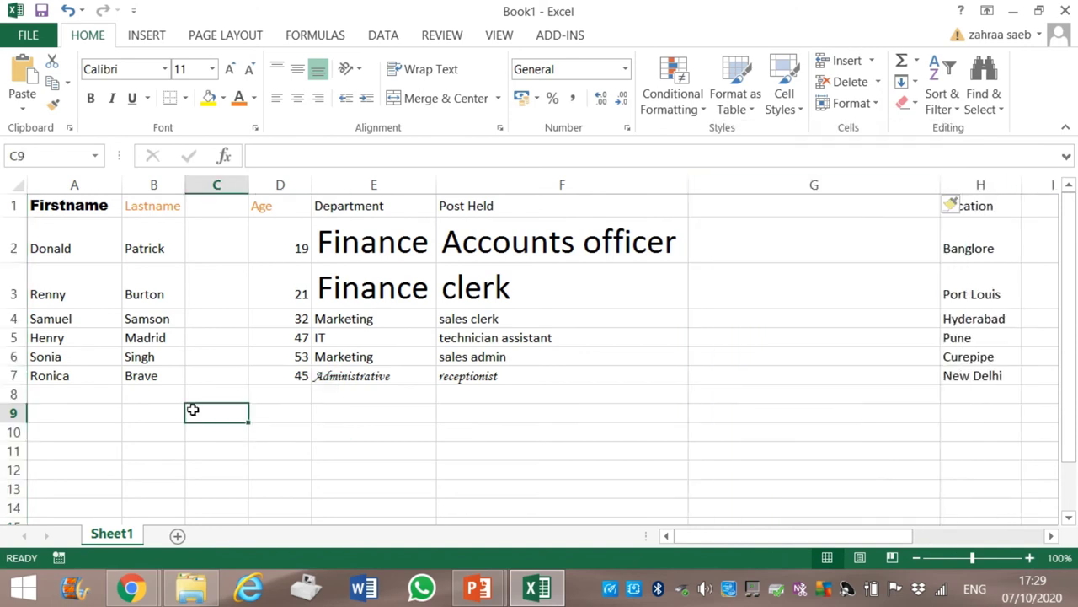
Insert an empty row 7 above Ronica's receptionist entry, pushing it to row 8.
{"action": "left_click", "coordinate": [8, 357]}
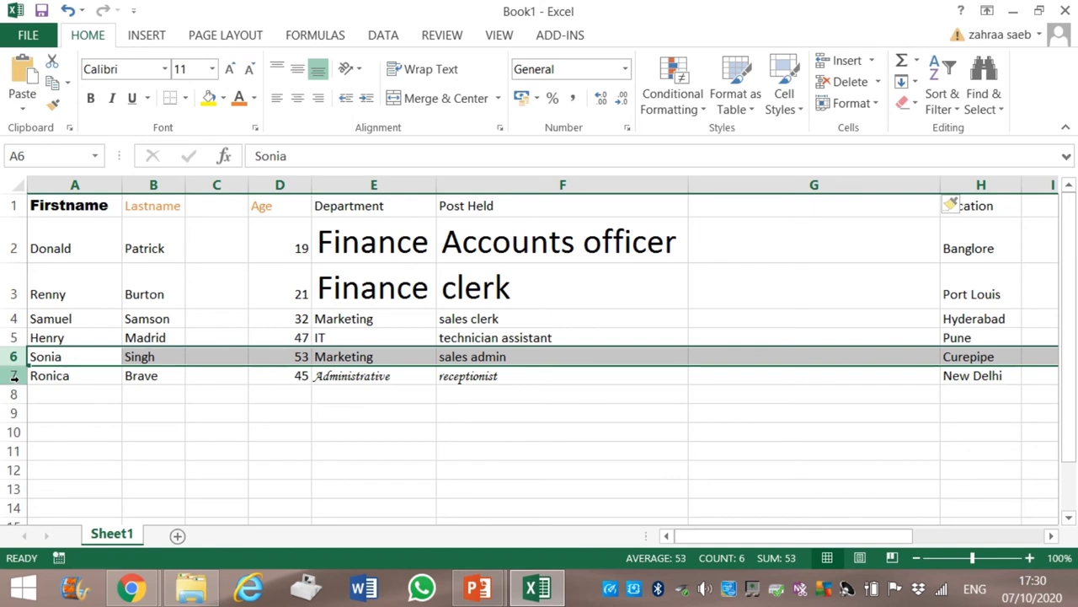
{"action": "left_click", "coordinate": [14, 377]}
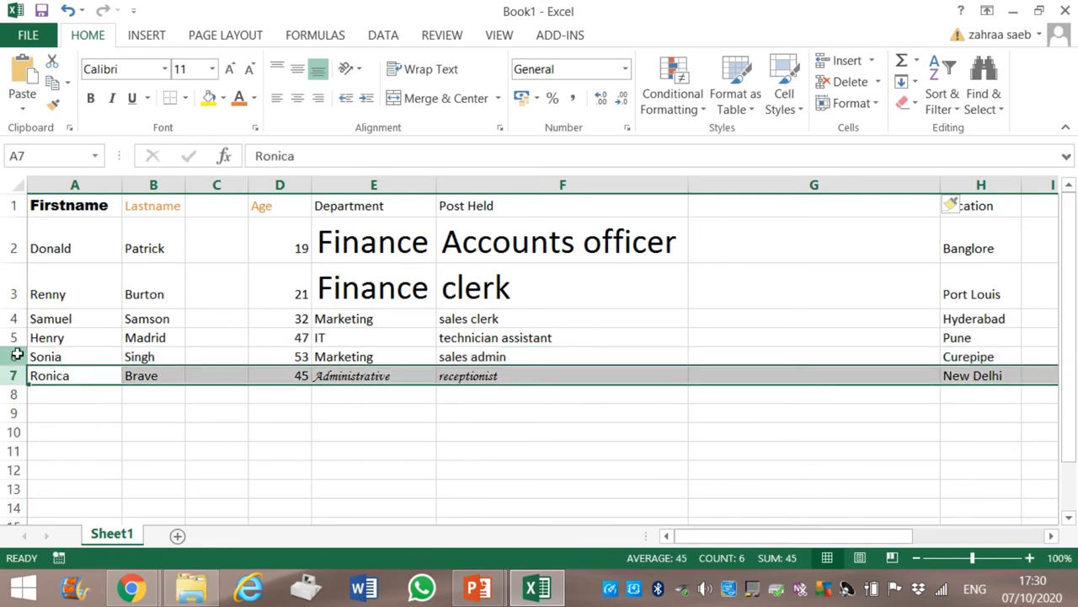
{"action": "left_click", "coordinate": [15, 356]}
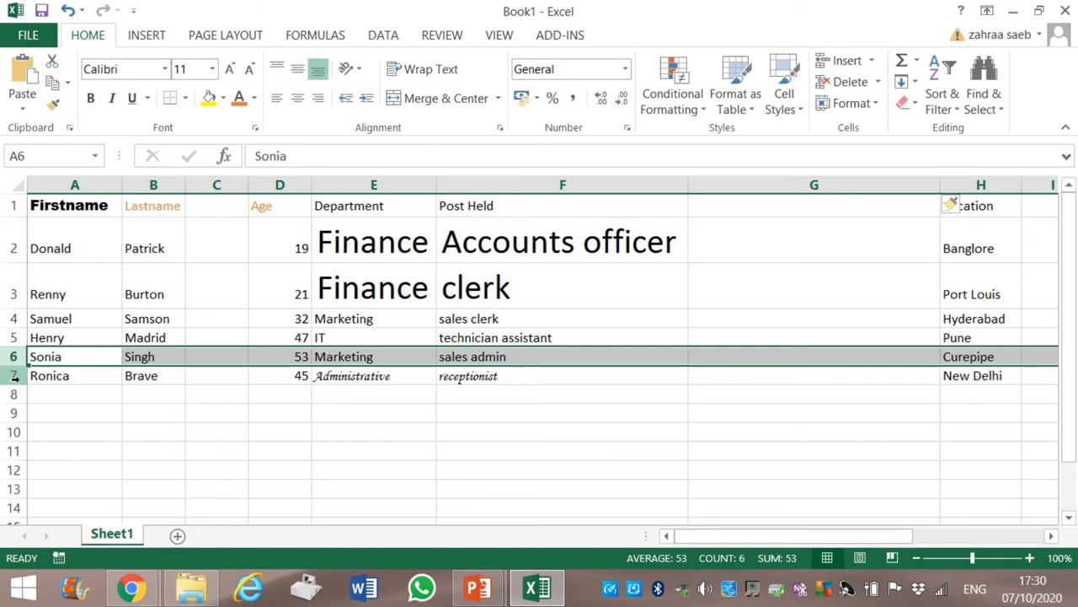
{"action": "left_click", "coordinate": [14, 376]}
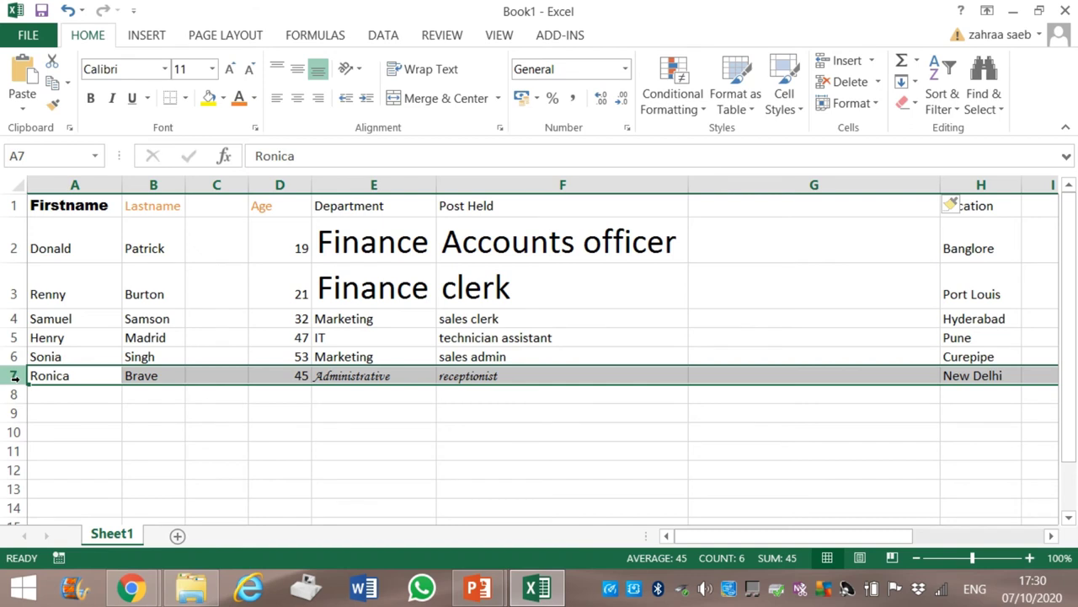
{"action": "right_click", "coordinate": [18, 378]}
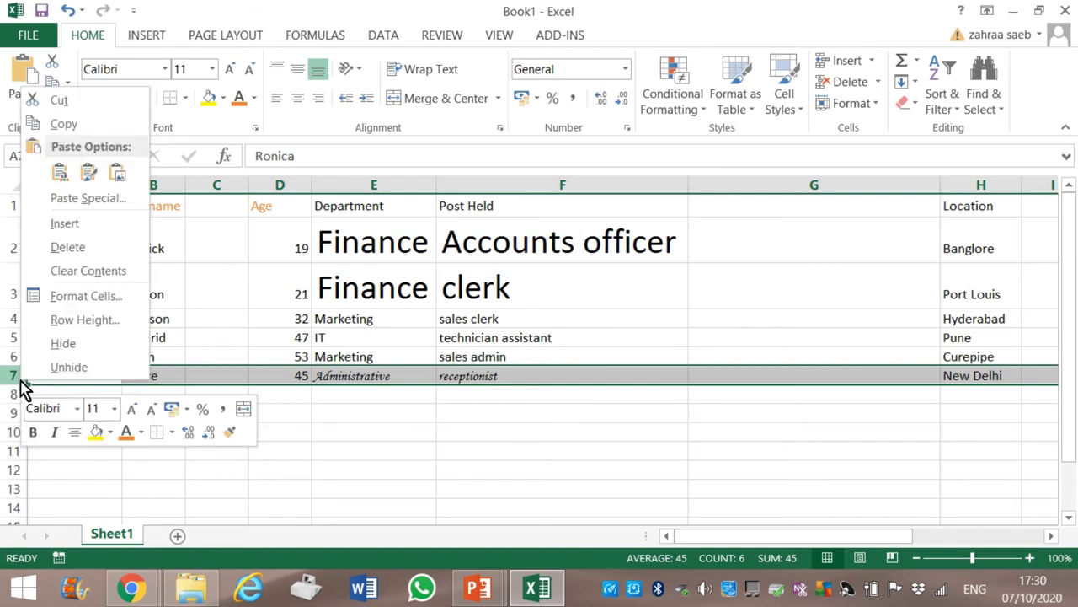
{"action": "left_click", "coordinate": [107, 230]}
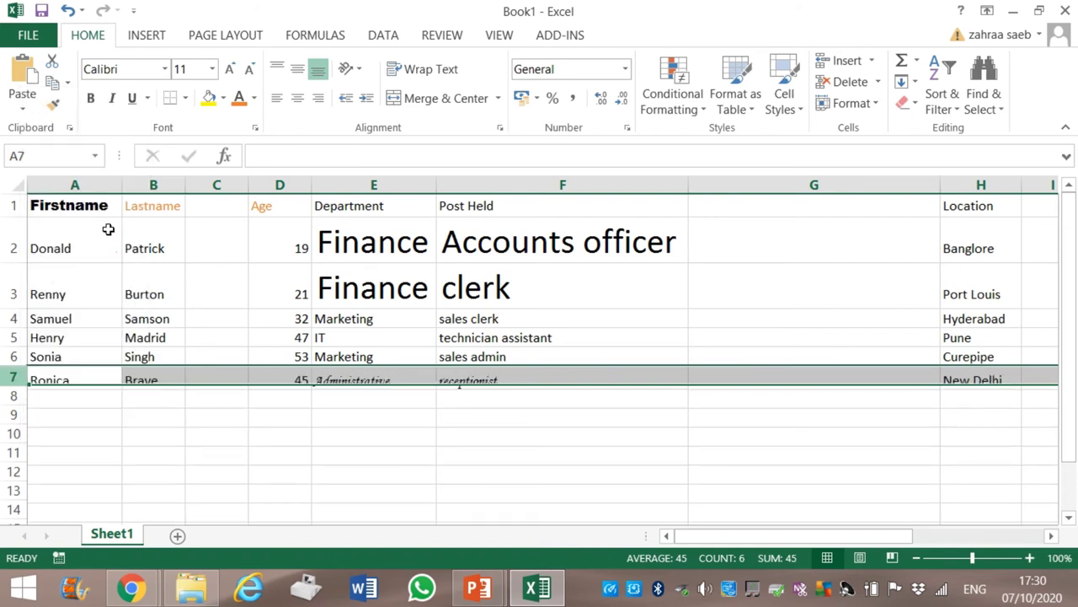
{"action": "left_click", "coordinate": [260, 463]}
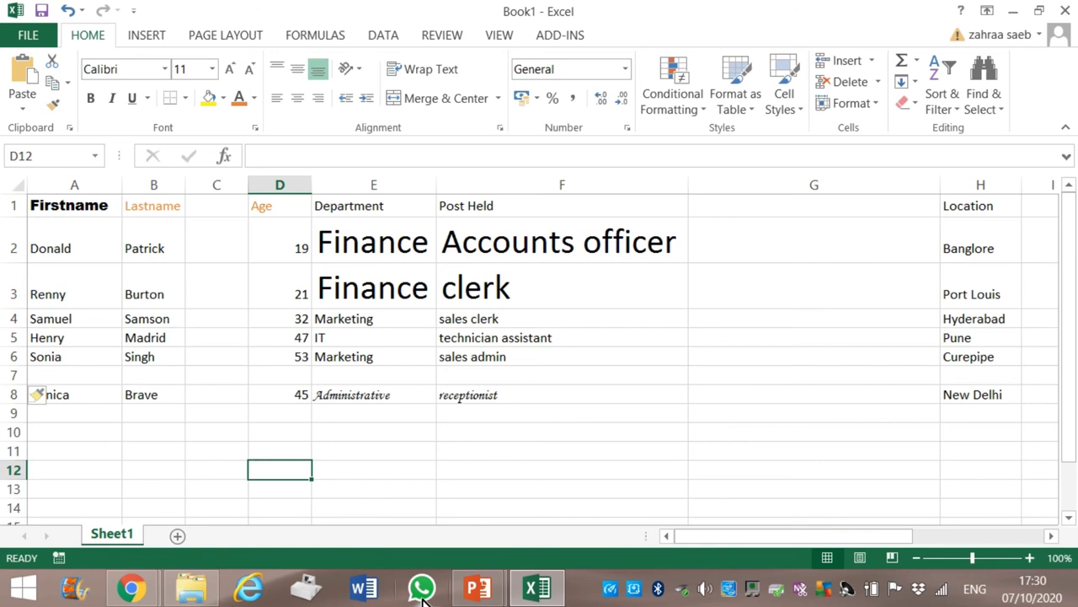
{"action": "left_click", "coordinate": [477, 590]}
{"action": "left_click", "coordinate": [357, 469]}
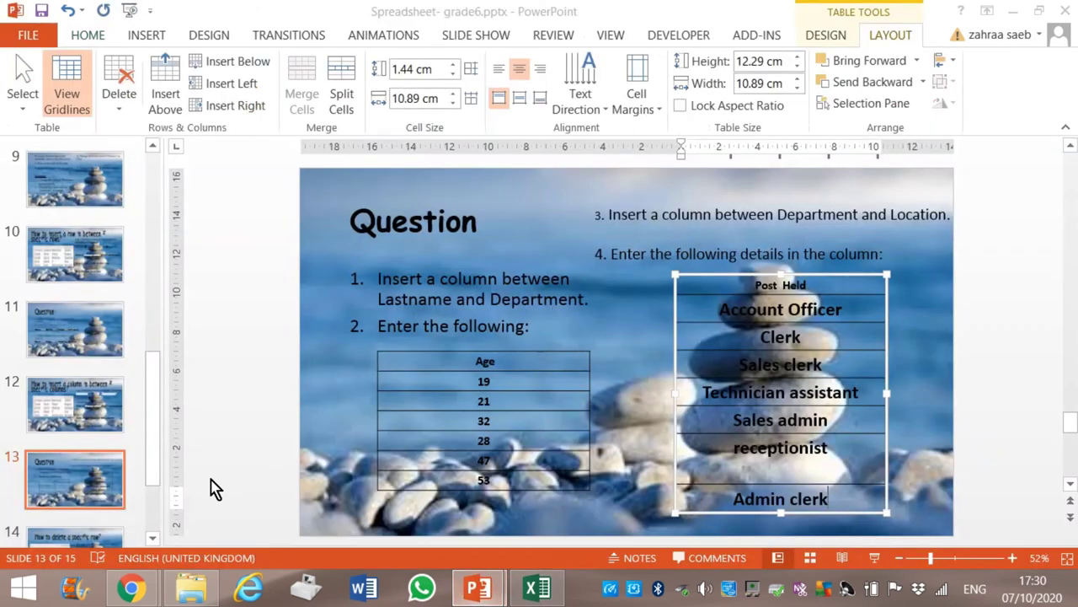
{"action": "left_click", "coordinate": [68, 537]}
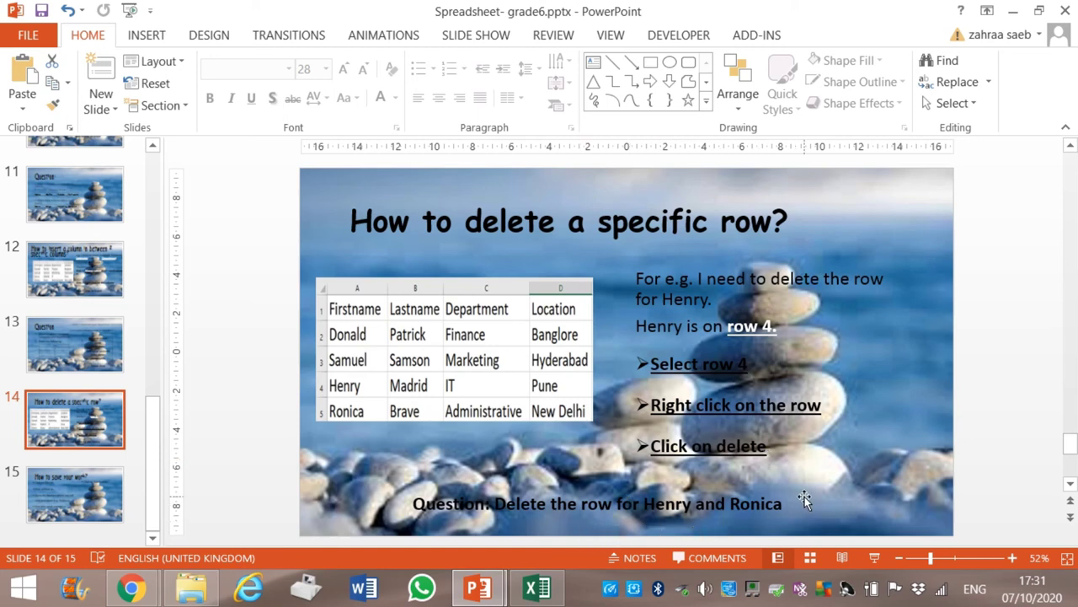
{"action": "left_click", "coordinate": [542, 590]}
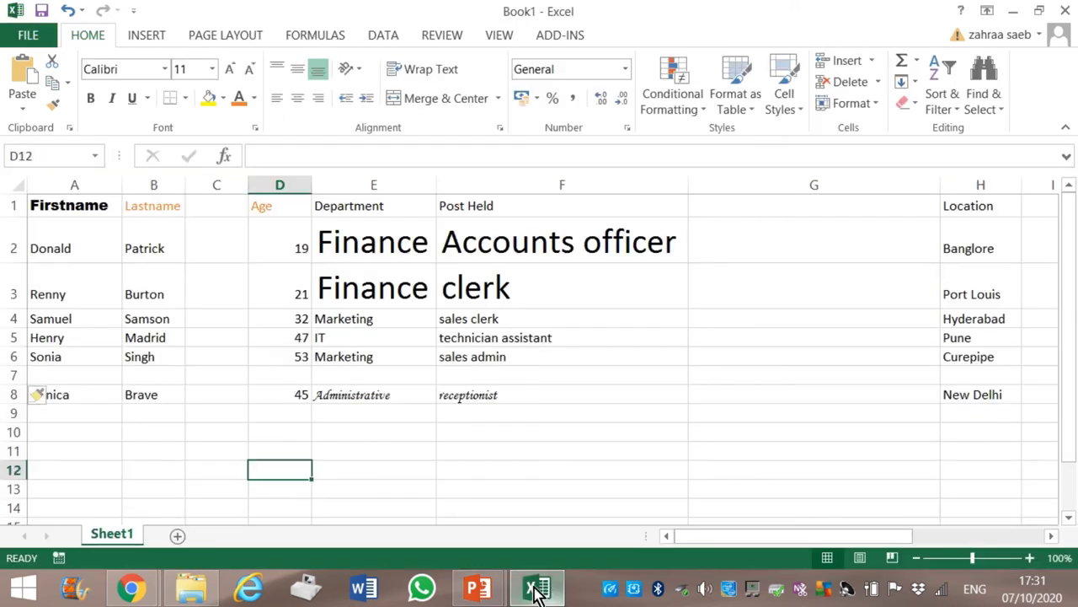
Delete Henry's row 5 from the employee table.
{"action": "left_click", "coordinate": [3, 337]}
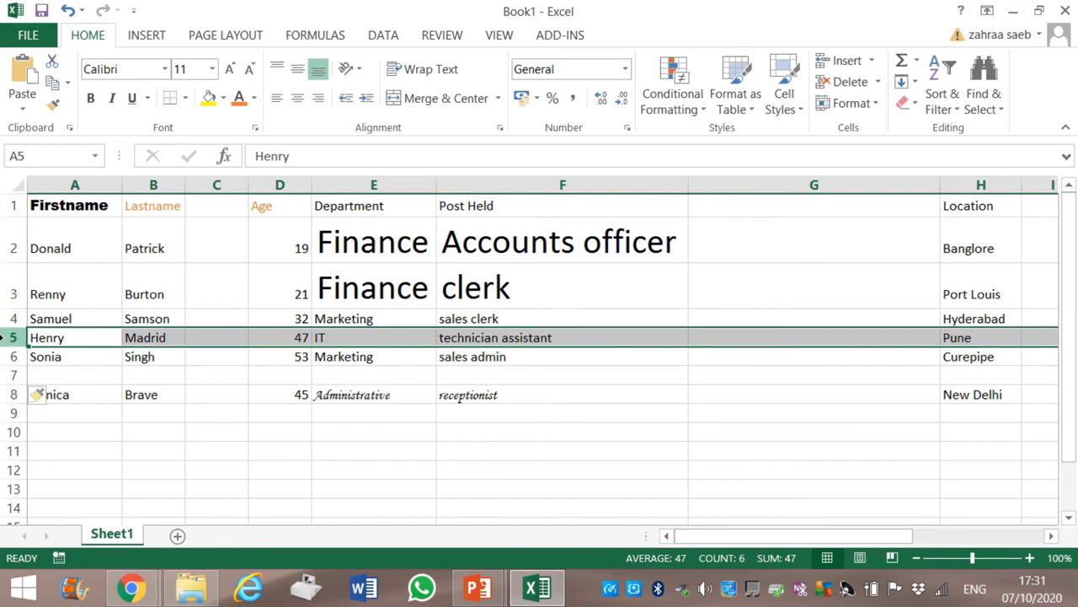
{"action": "right_click", "coordinate": [3, 337]}
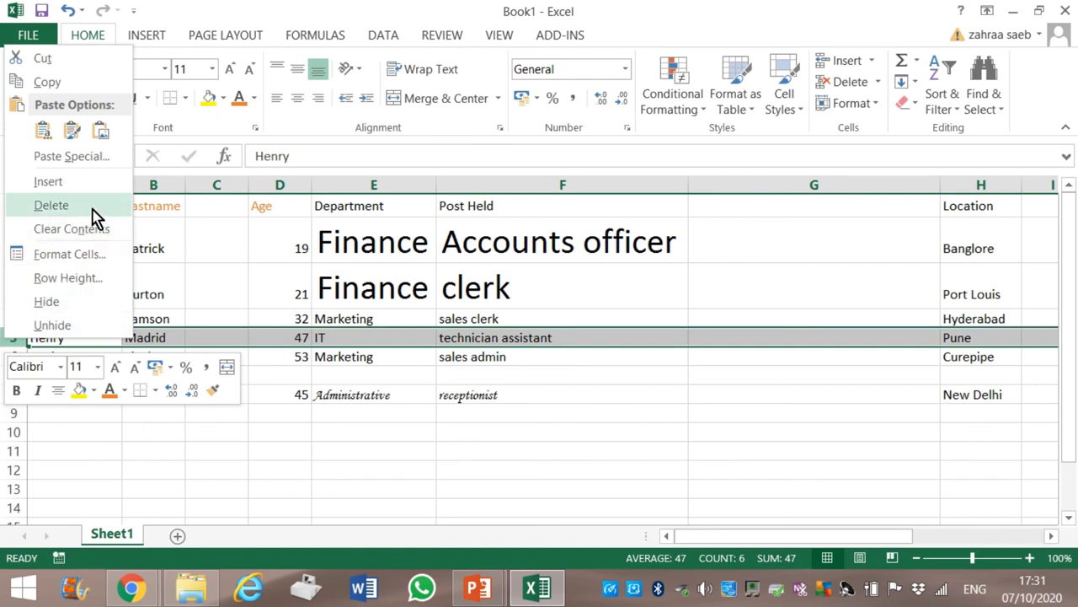
{"action": "left_click", "coordinate": [51, 205]}
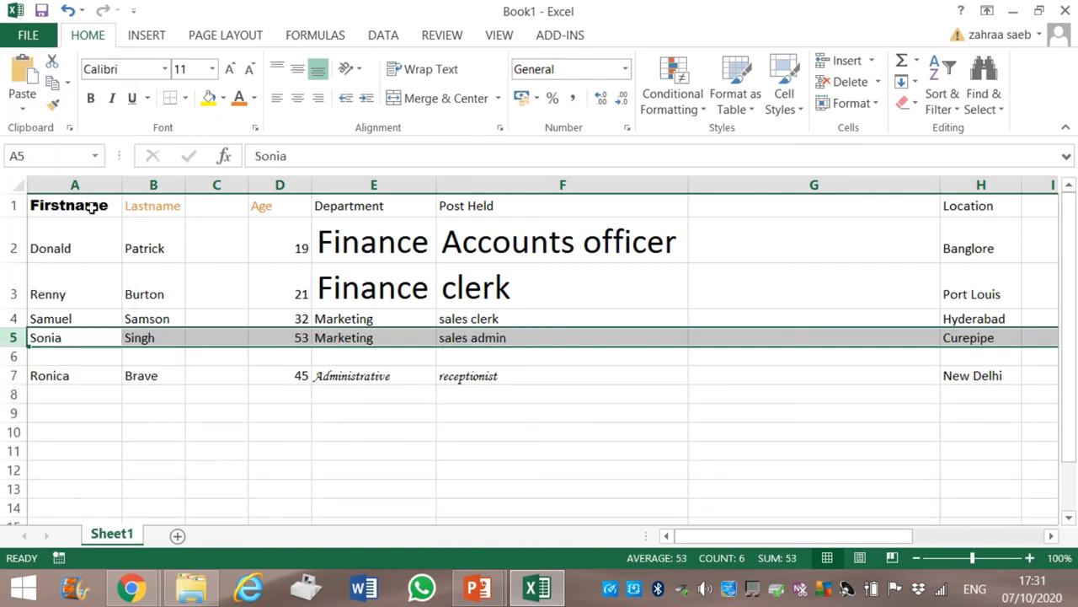
{"action": "left_click", "coordinate": [169, 432]}
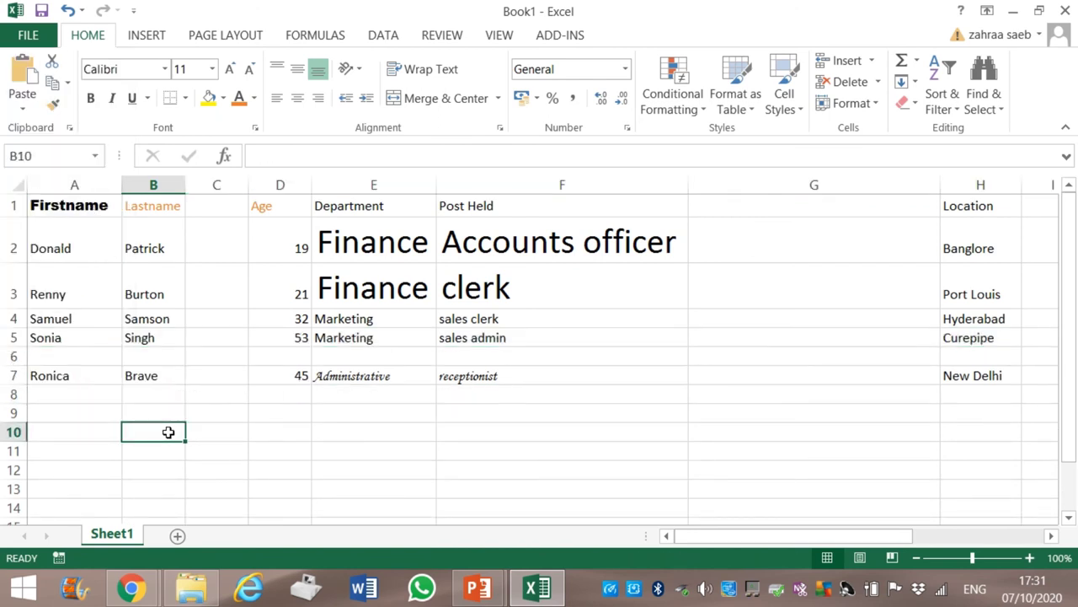
Delete Ronica's row 7, leaving four employee rows.
{"action": "left_click", "coordinate": [7, 375]}
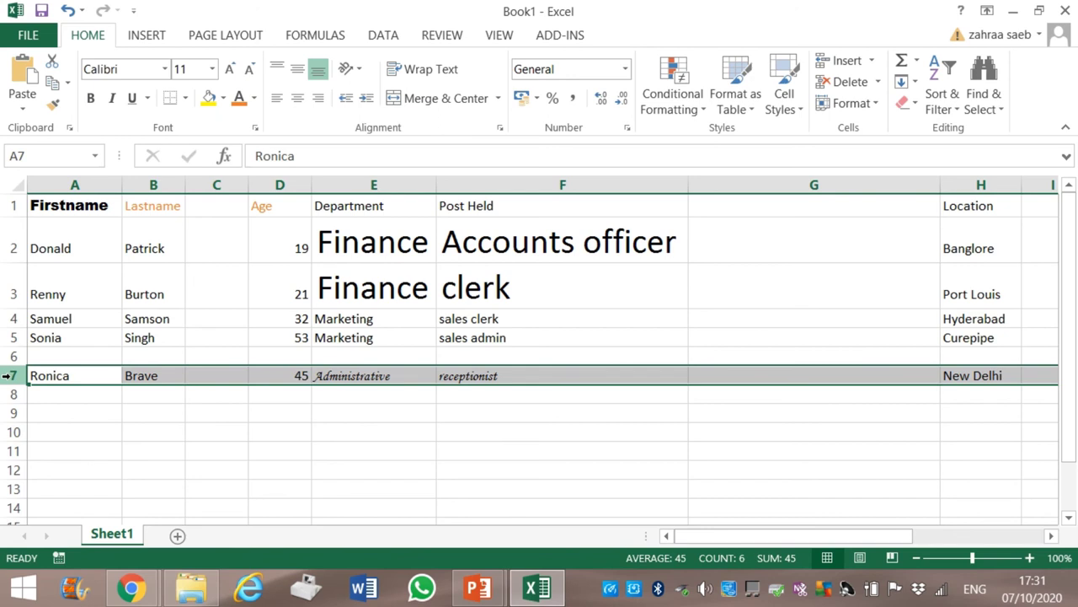
{"action": "right_click", "coordinate": [8, 377]}
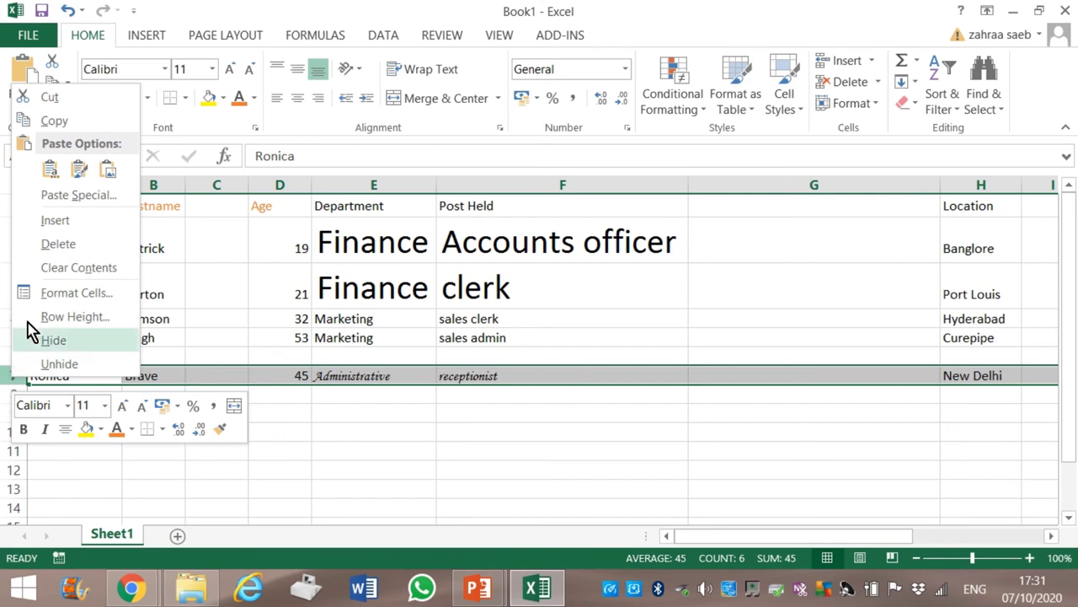
{"action": "left_click", "coordinate": [84, 250]}
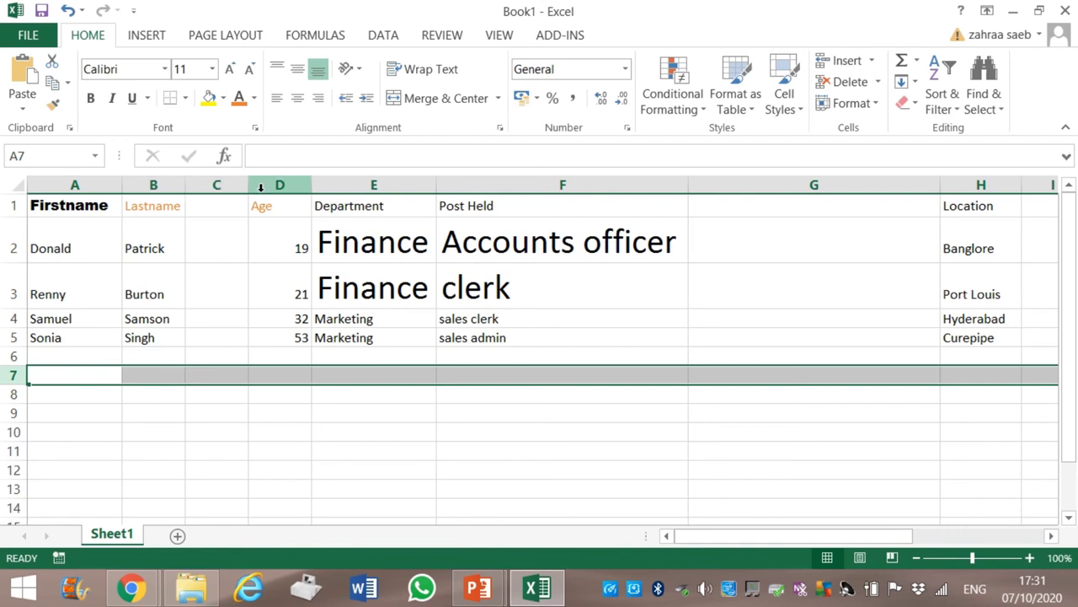
Delete column E (Department) so Post Held and Location shift left.
{"action": "left_click", "coordinate": [392, 183]}
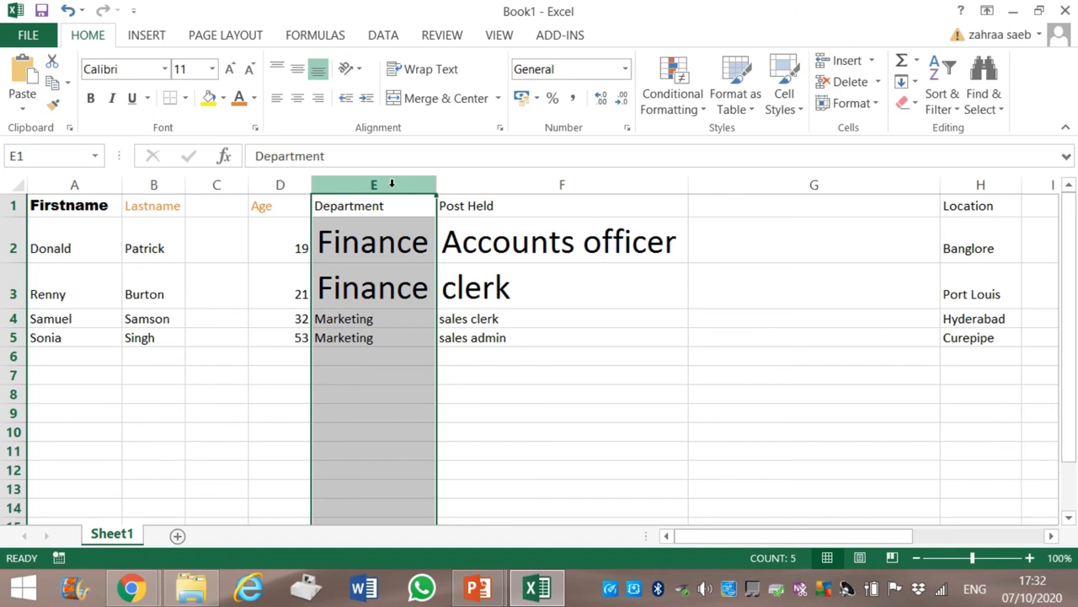
{"action": "right_click", "coordinate": [392, 182]}
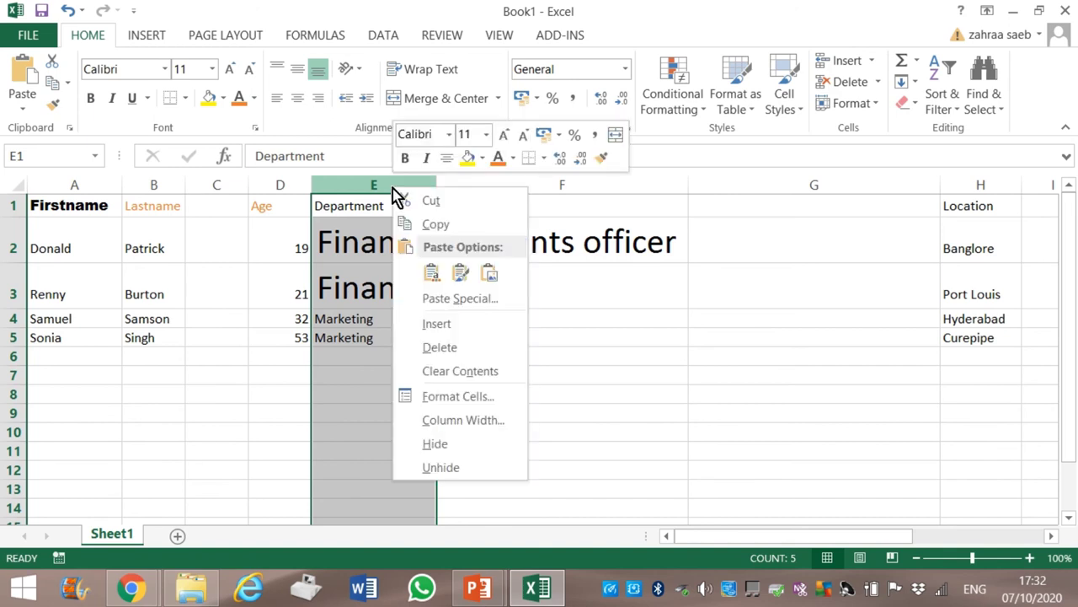
{"action": "left_click", "coordinate": [469, 349]}
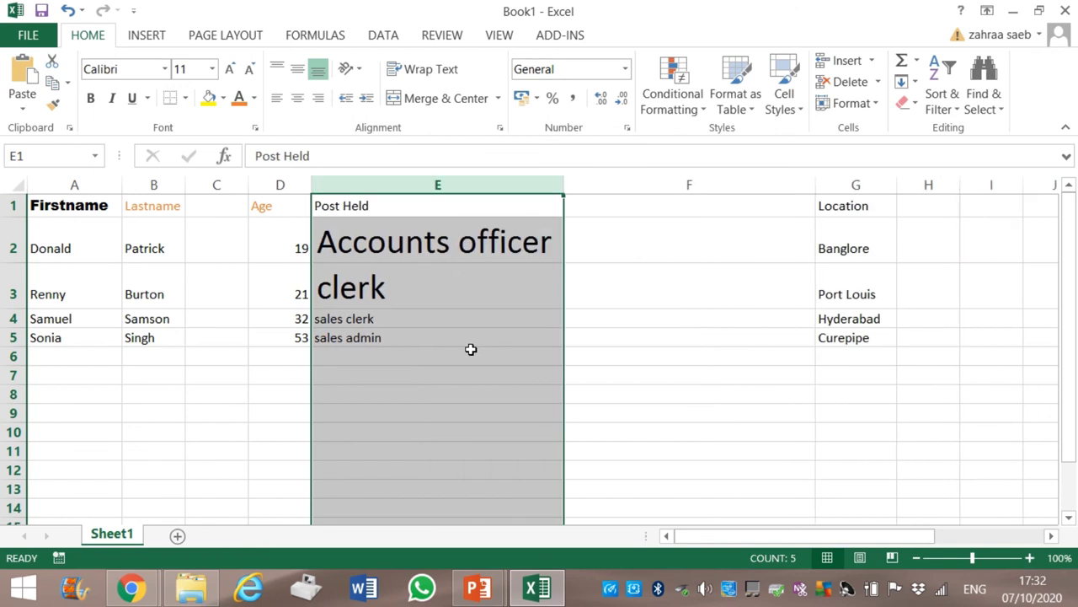
{"action": "left_click", "coordinate": [461, 433]}
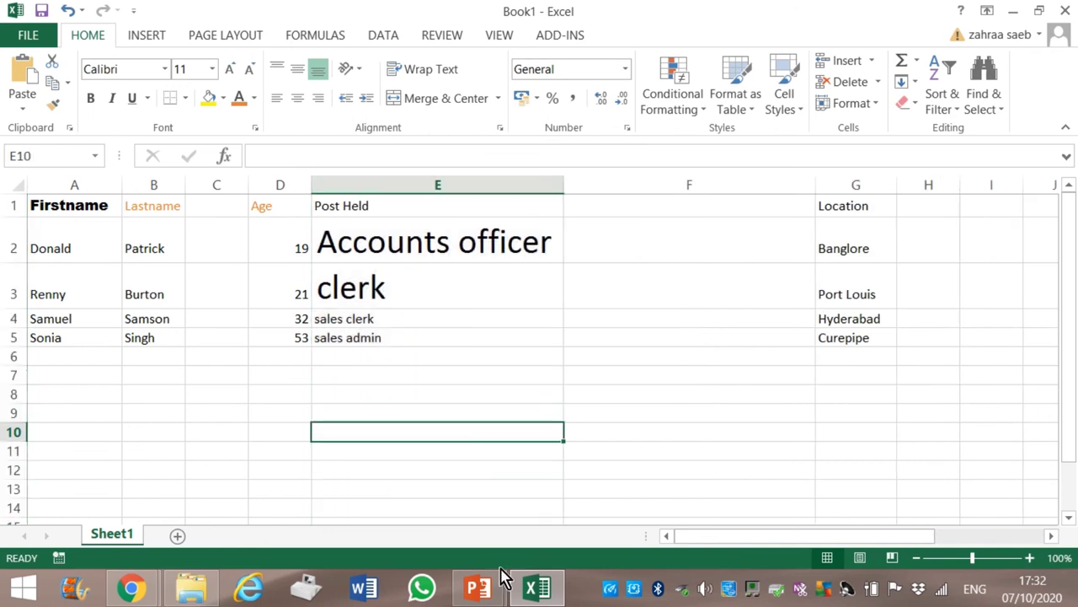
Show PowerPoint slide 15, 'How to save your work?'.
{"action": "mouse_move", "coordinate": [488, 592]}
{"action": "left_click", "coordinate": [438, 503]}
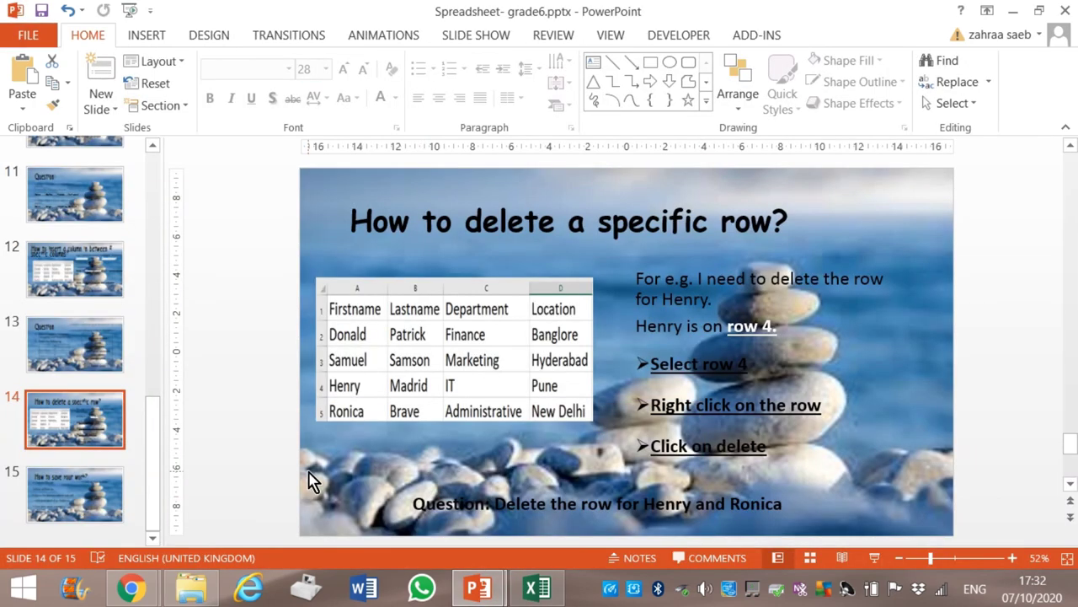
{"action": "left_click", "coordinate": [101, 491]}
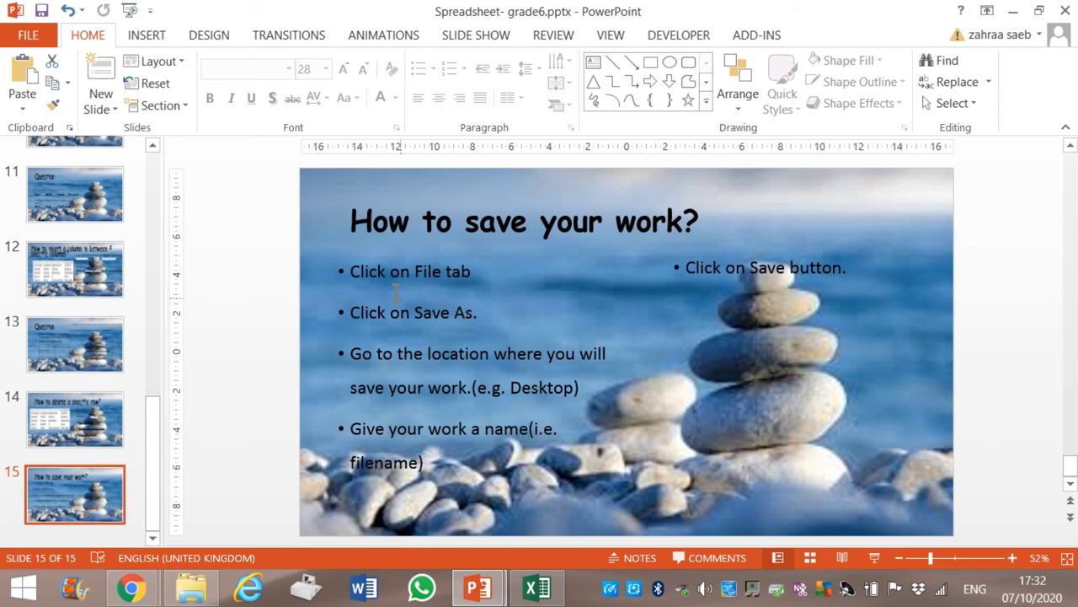
Highlight 'Save As', 'Desktop', 'name' and 'Save button' in the slide's steps, then return to Excel.
{"action": "left_click", "coordinate": [468, 272]}
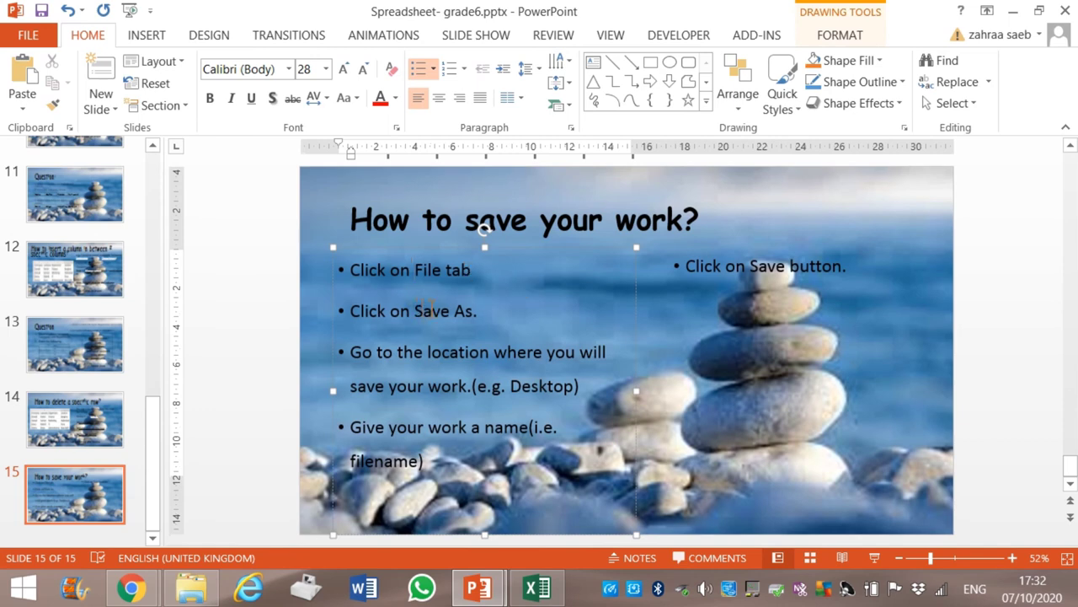
{"action": "left_click_drag", "start_coordinate": [414, 310], "coordinate": [474, 314]}
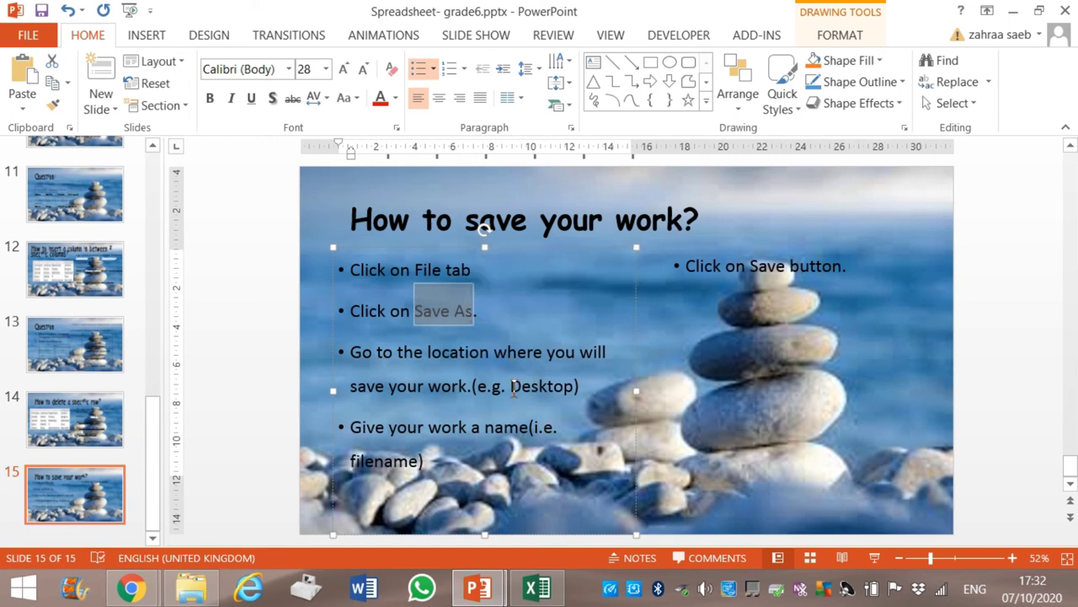
{"action": "left_click_drag", "start_coordinate": [512, 388], "coordinate": [578, 403]}
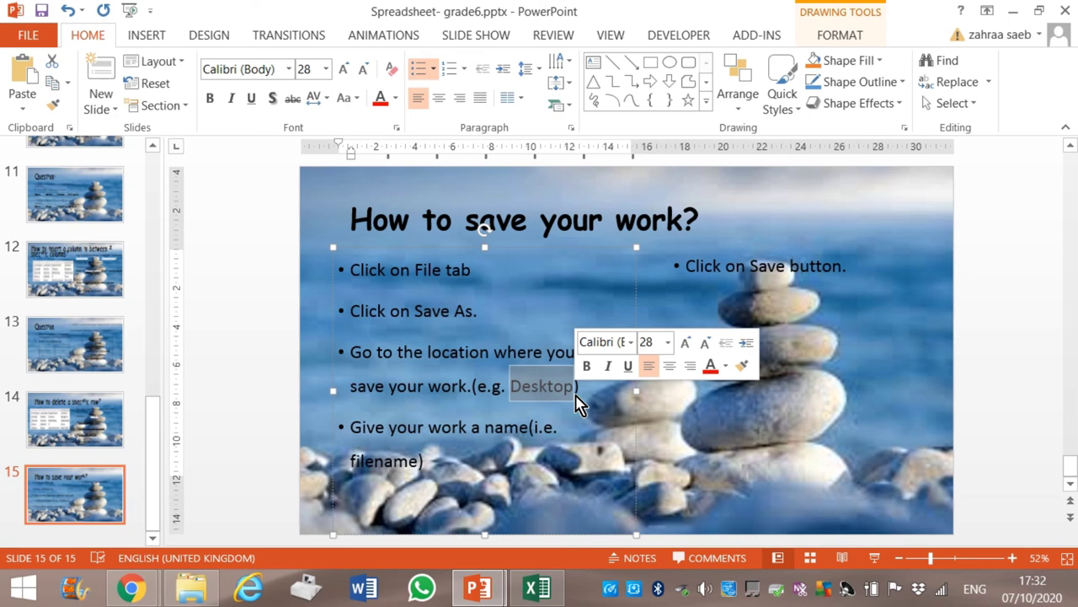
{"action": "left_click_drag", "start_coordinate": [485, 432], "coordinate": [548, 431]}
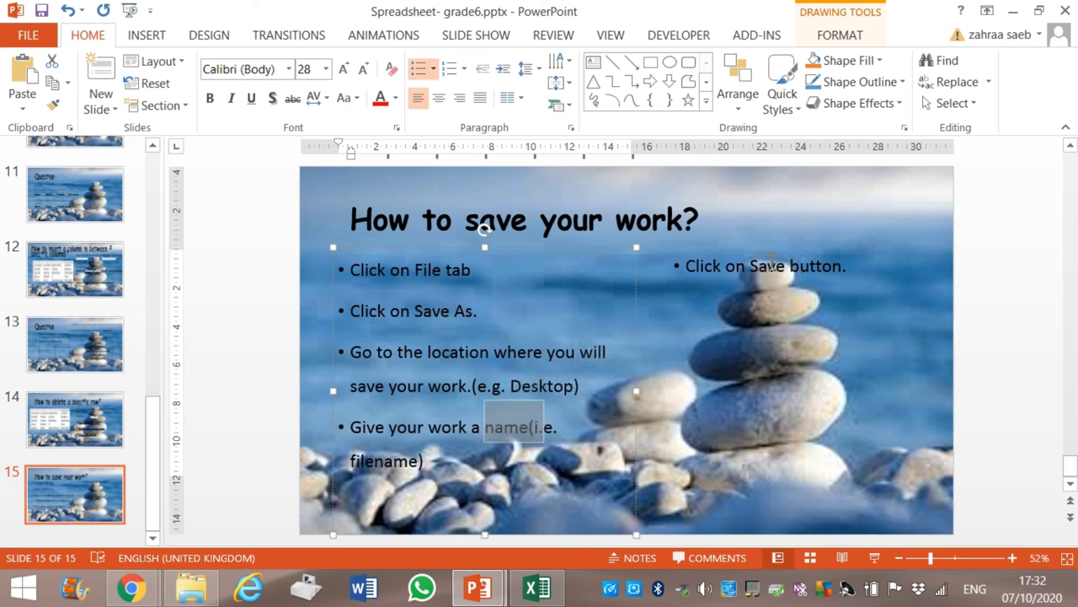
{"action": "left_click_drag", "start_coordinate": [750, 266], "coordinate": [843, 267]}
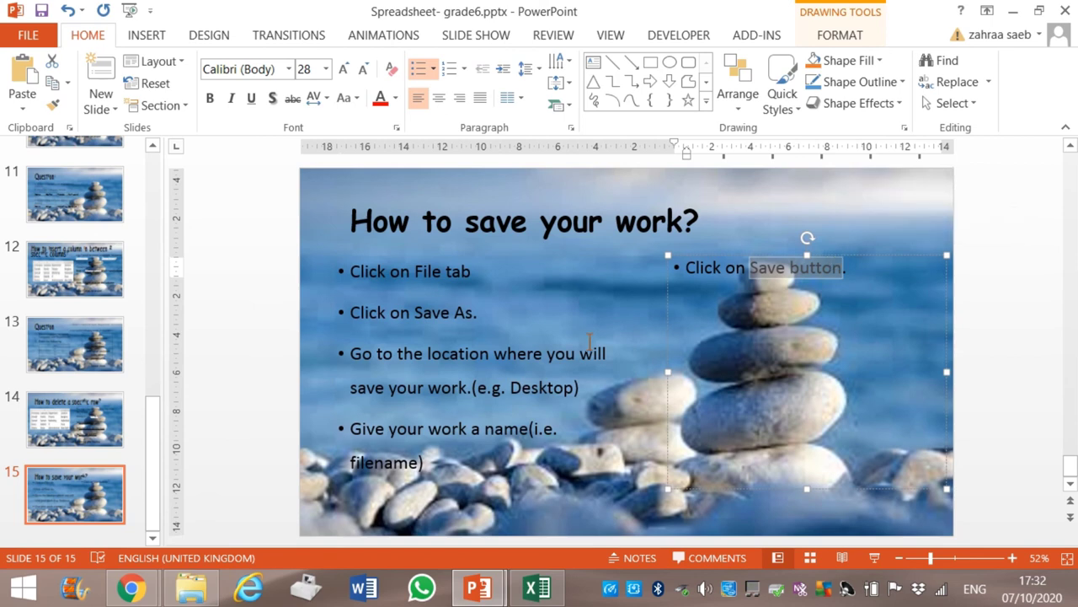
{"action": "left_click", "coordinate": [537, 588]}
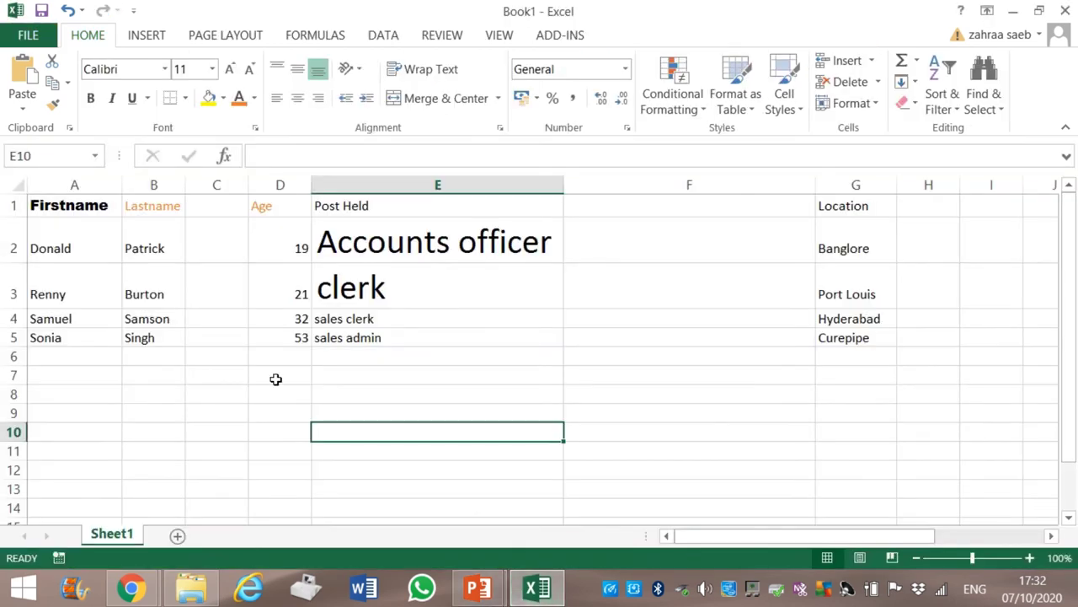
Save the workbook to the Desktop as 'staff details.xlsx'.
{"action": "left_click", "coordinate": [245, 409]}
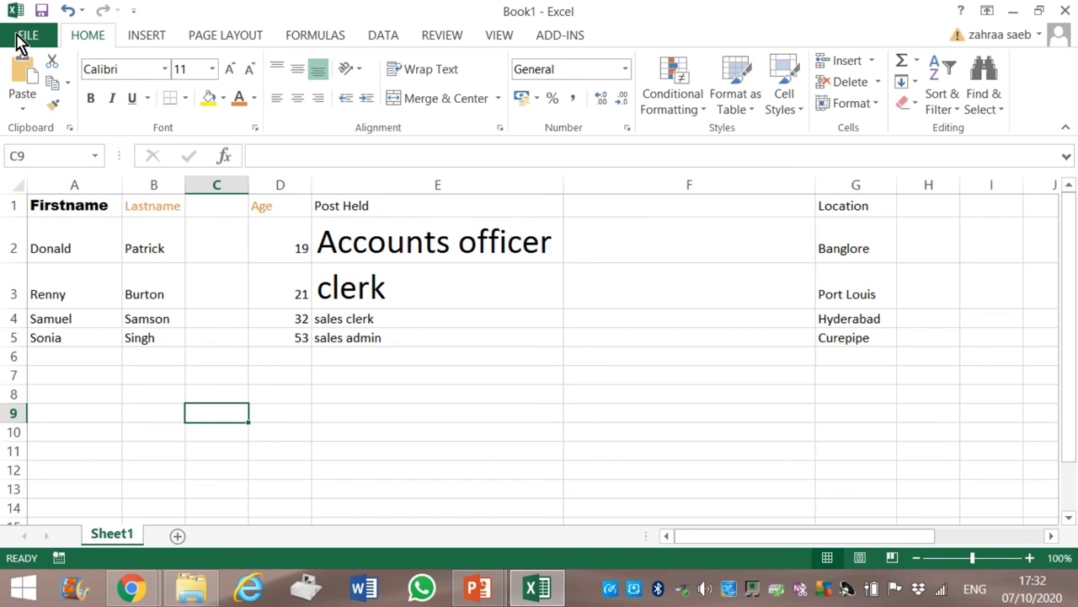
{"action": "left_click", "coordinate": [46, 42]}
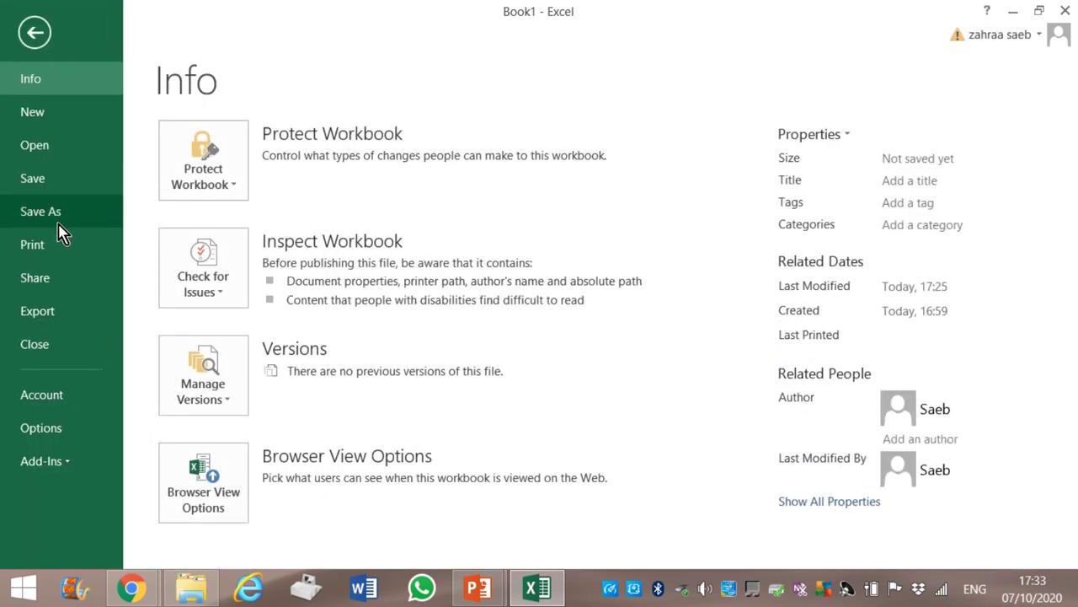
{"action": "left_click", "coordinate": [59, 226]}
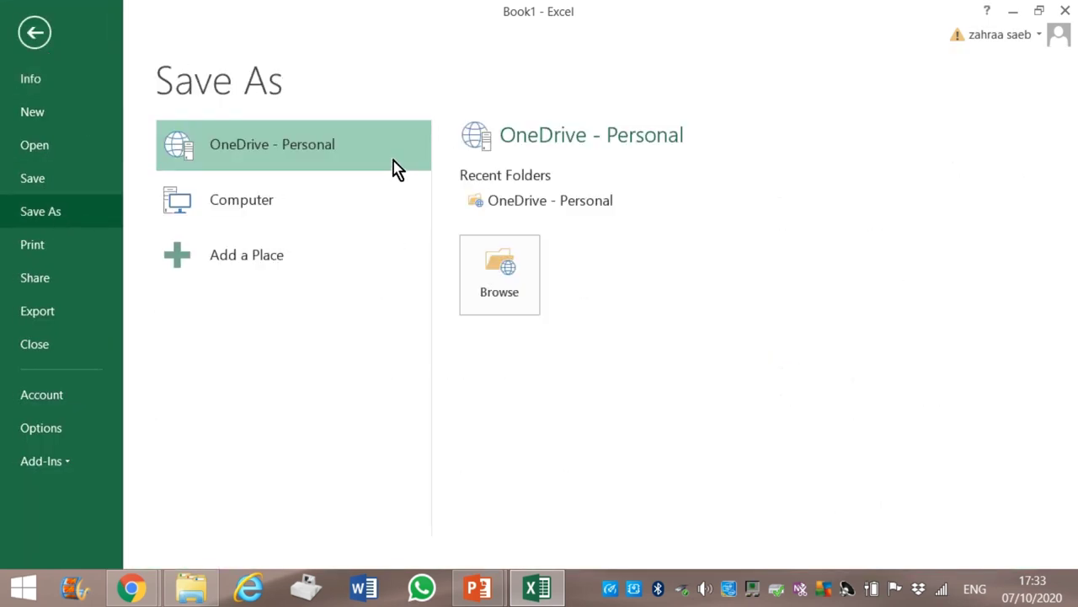
{"action": "left_click", "coordinate": [323, 211]}
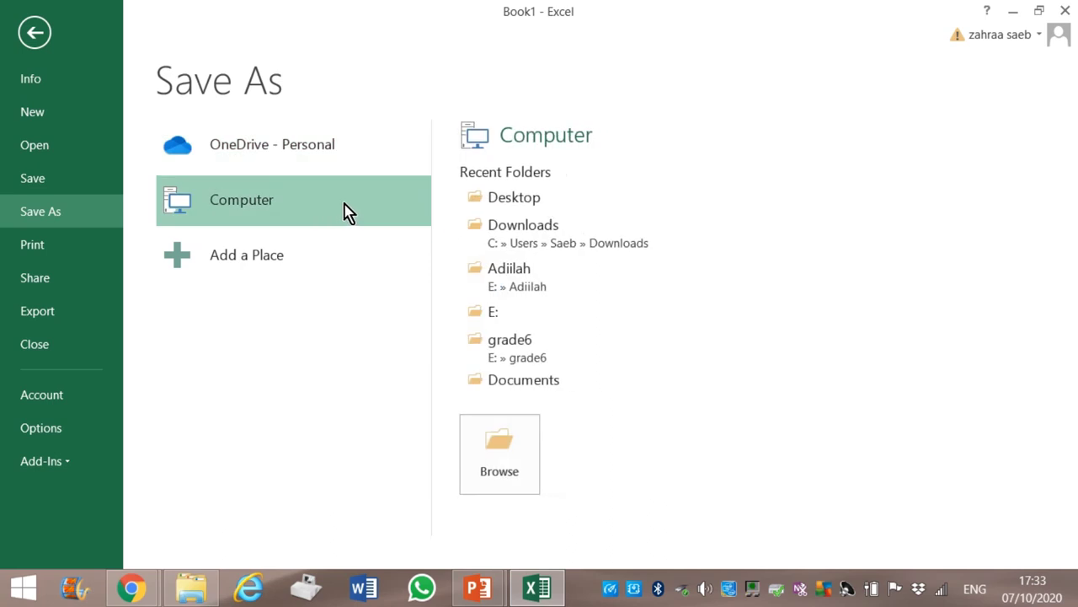
{"action": "left_click", "coordinate": [543, 203]}
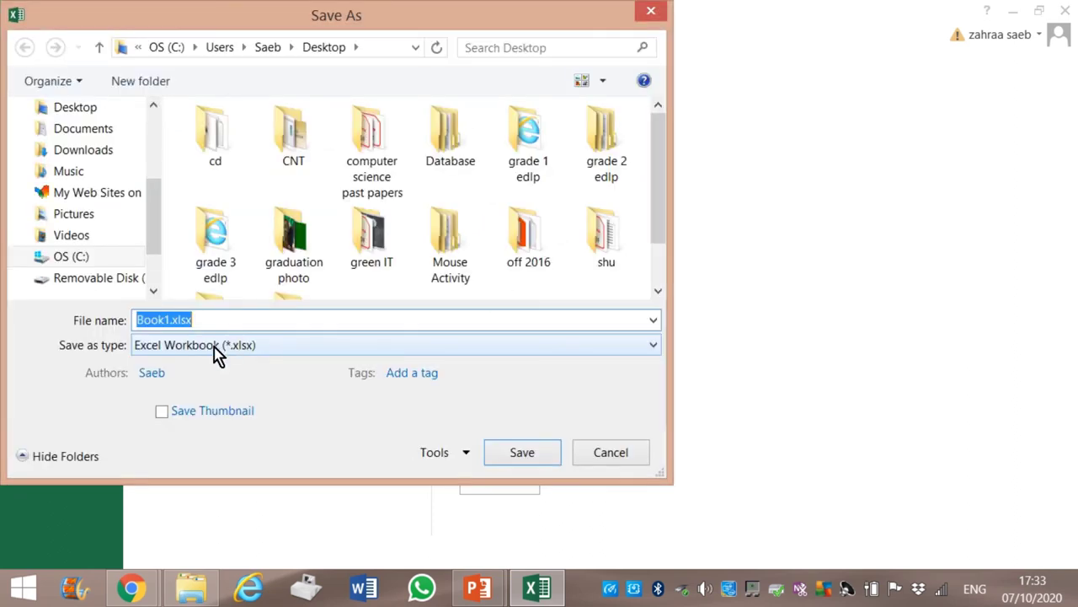
{"action": "type", "text": "s"}
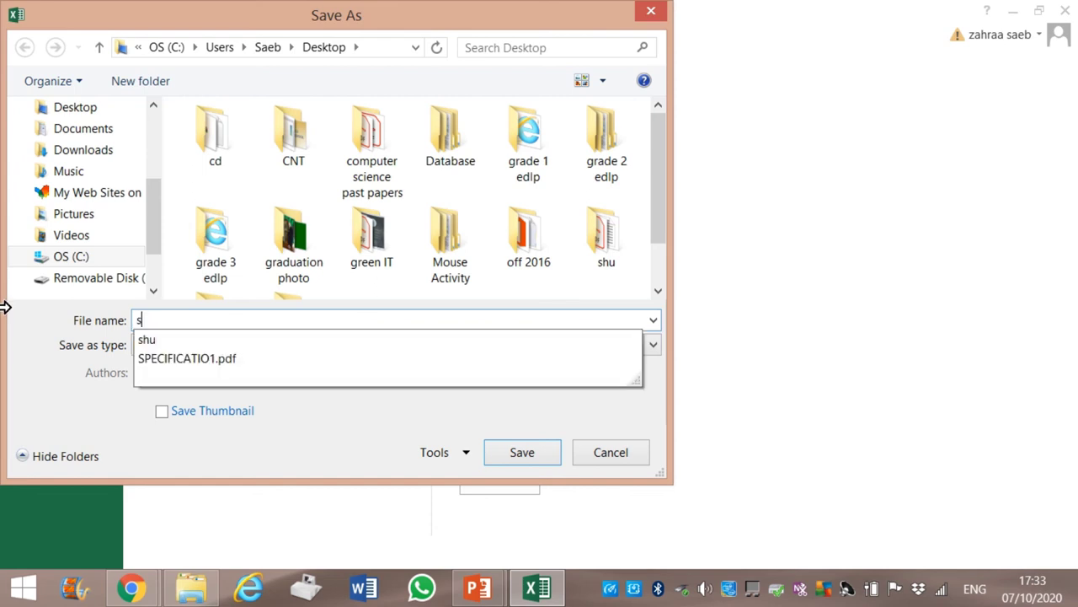
{"action": "type", "text": "taff de"}
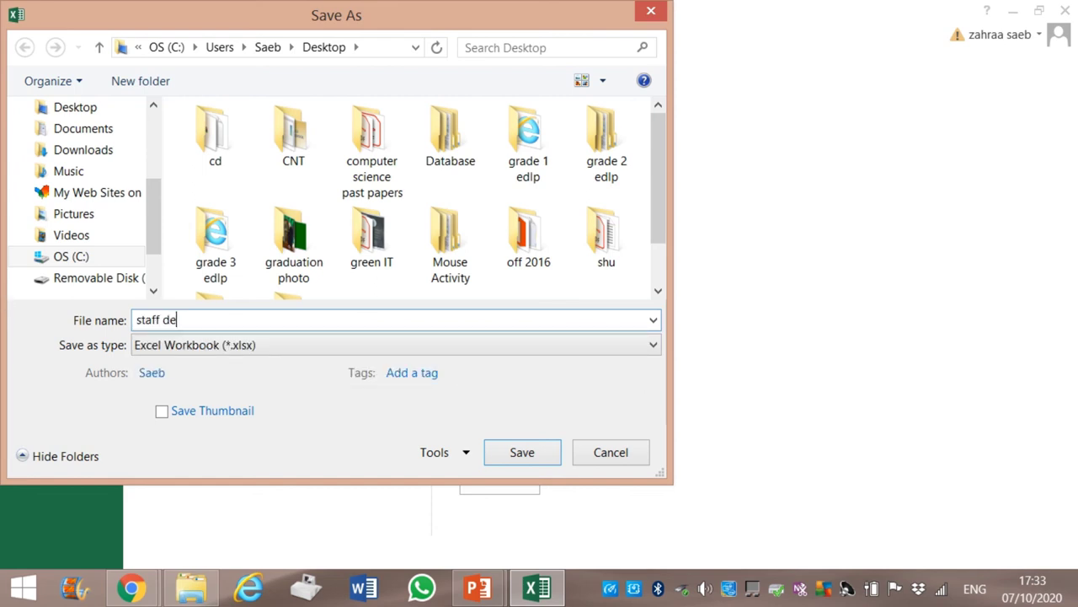
{"action": "type", "text": "tails"}
{"action": "left_click", "coordinate": [519, 454]}
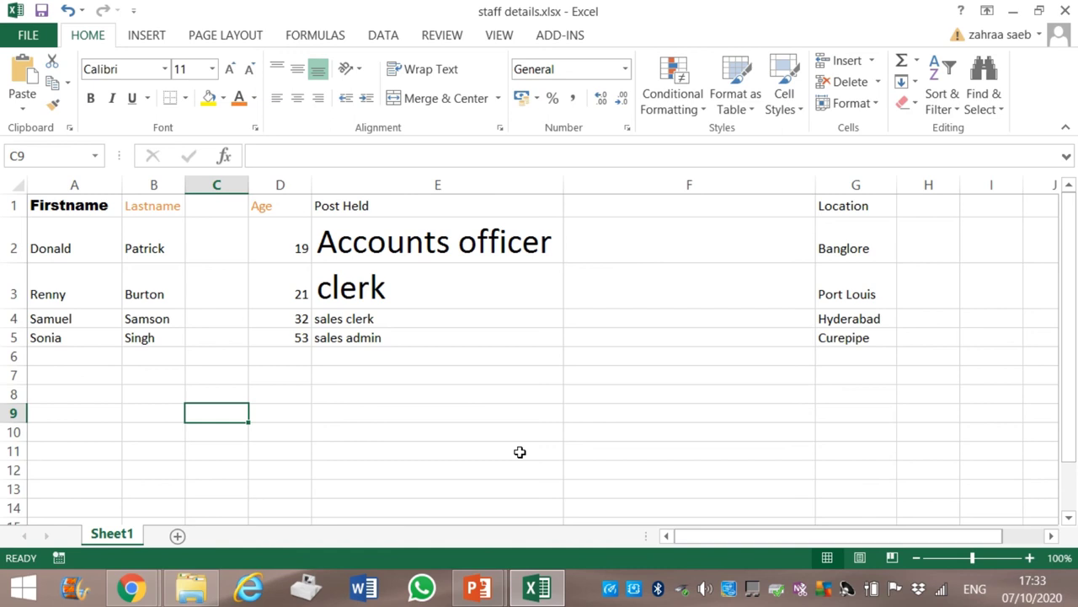
{"action": "key", "text": "Up"}
{"action": "key", "text": "Up"}
{"action": "key", "text": "Up"}
{"action": "key", "text": "Up"}
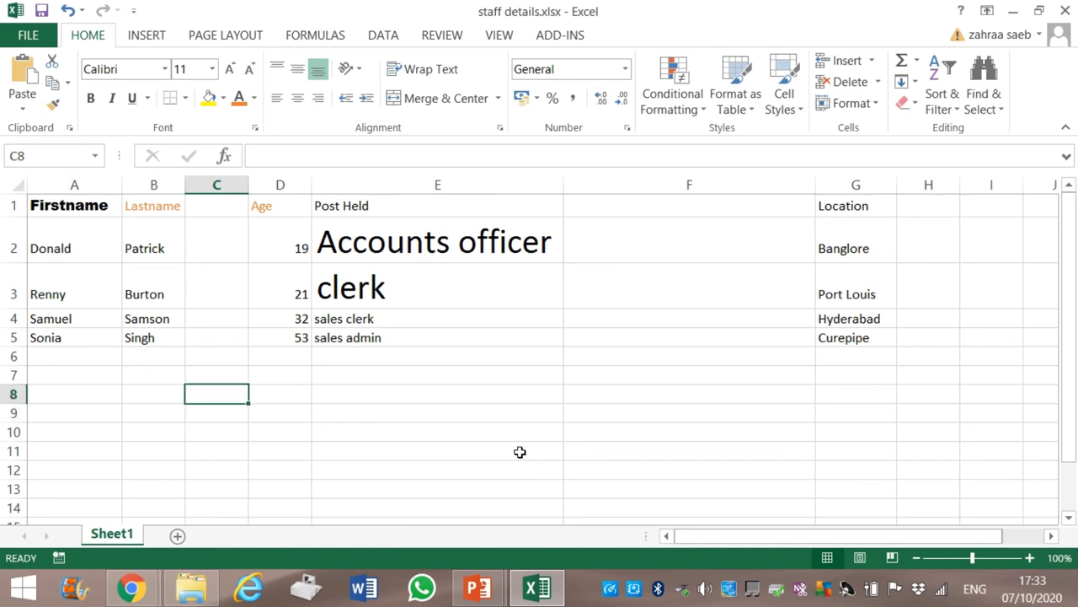
{"action": "key", "text": "Down"}
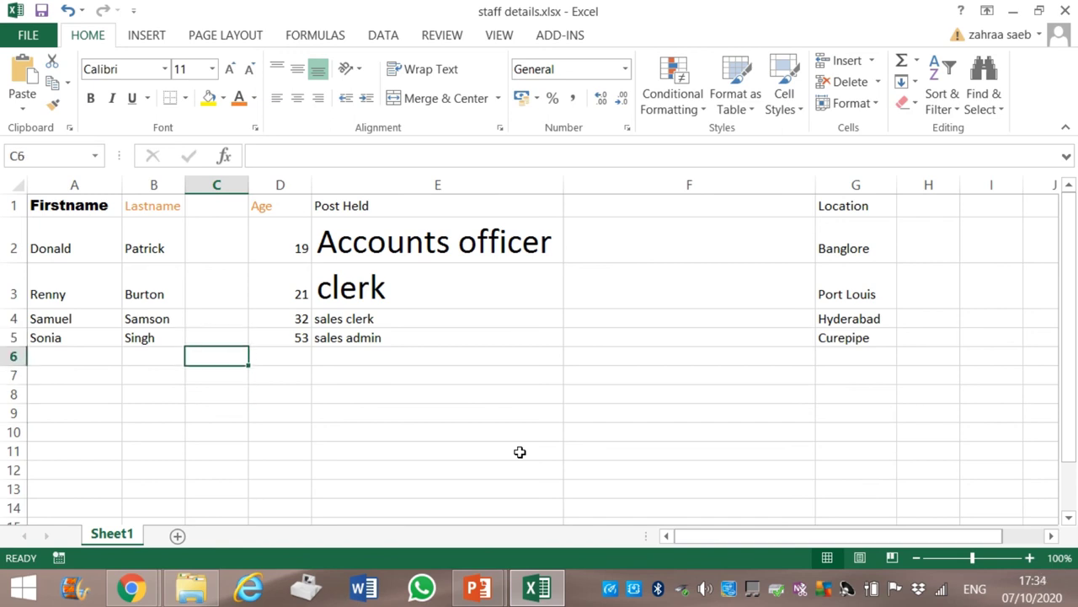
{"action": "key", "text": "Up"}
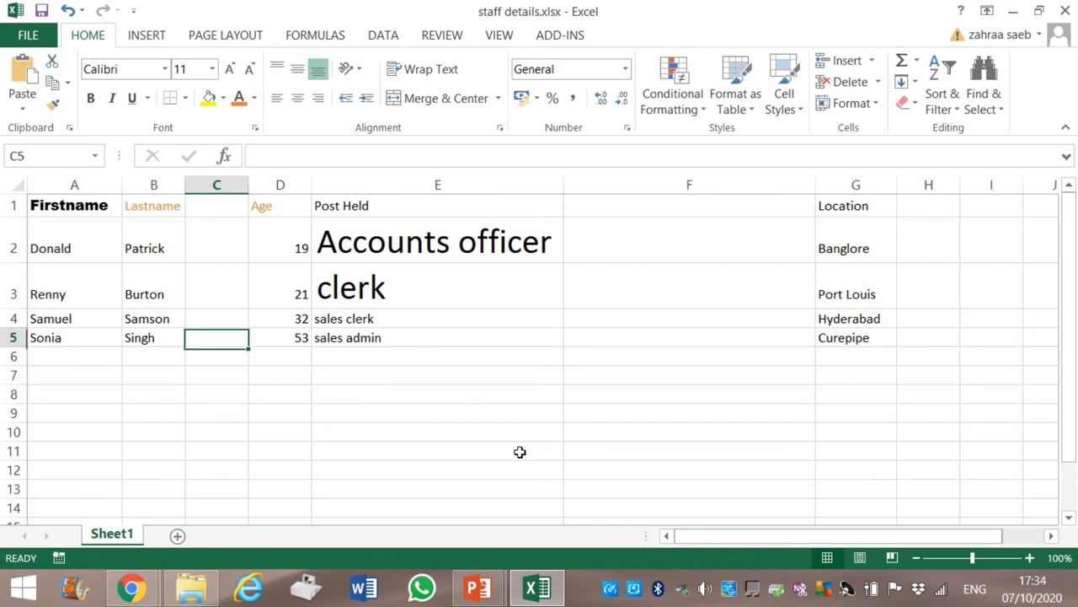
{"action": "key", "text": "Right"}
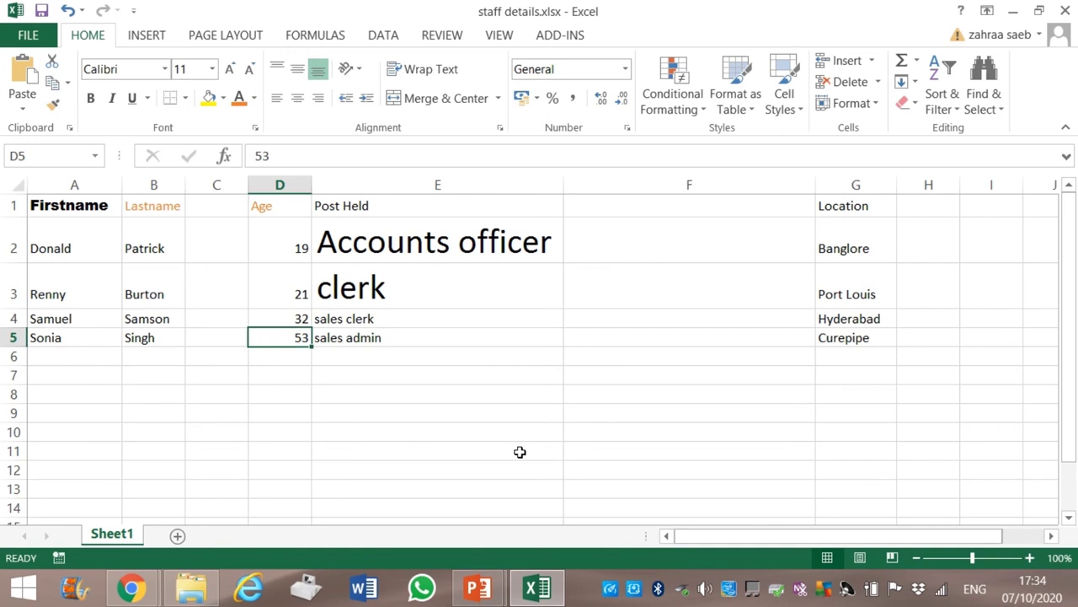
{"action": "key", "text": "Left"}
{"action": "key", "text": "Down"}
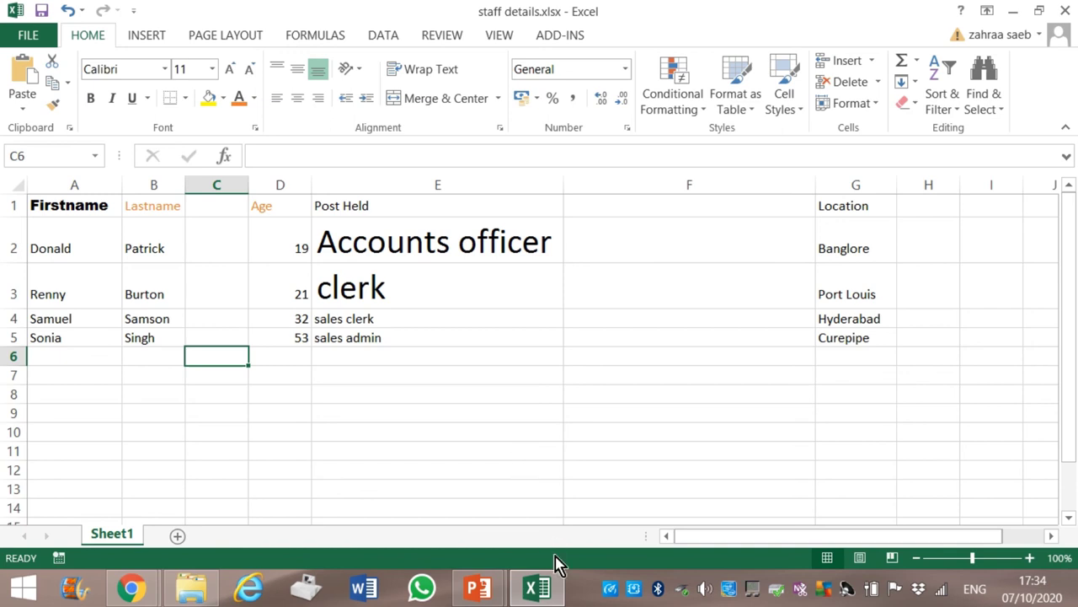
{"action": "mouse_move", "coordinate": [537, 603]}
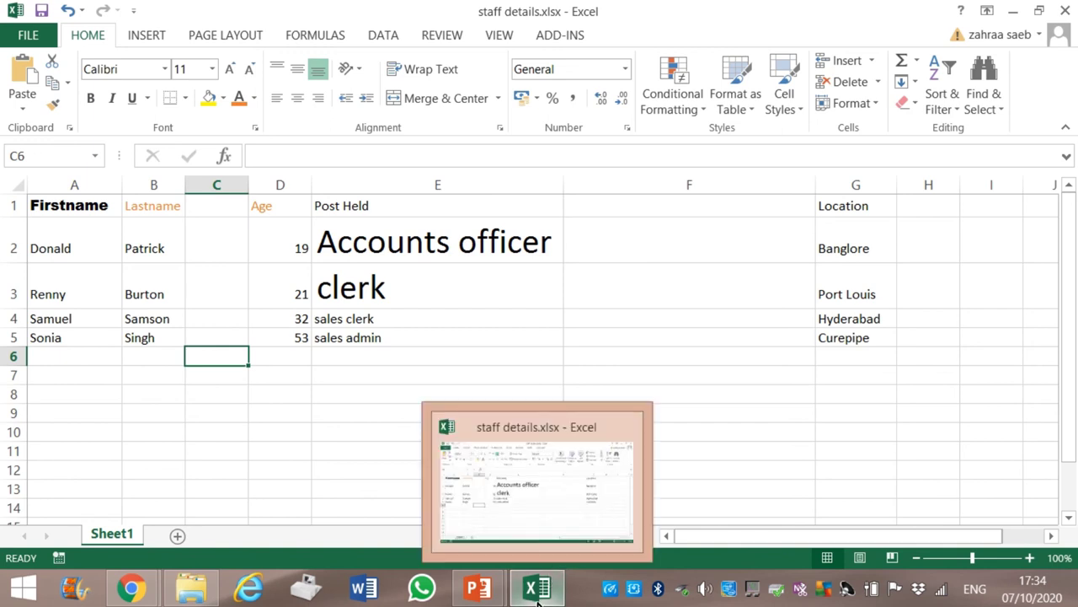